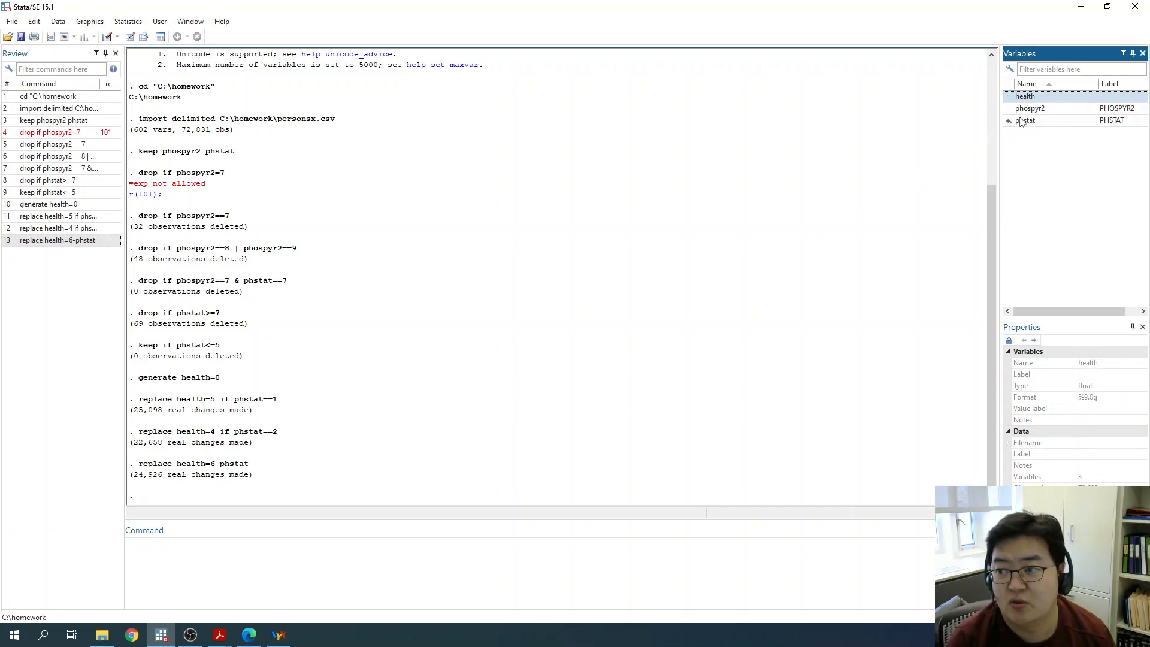
# Rename the variable phospyr2 to hospital.
pyautogui.click(1029, 110)
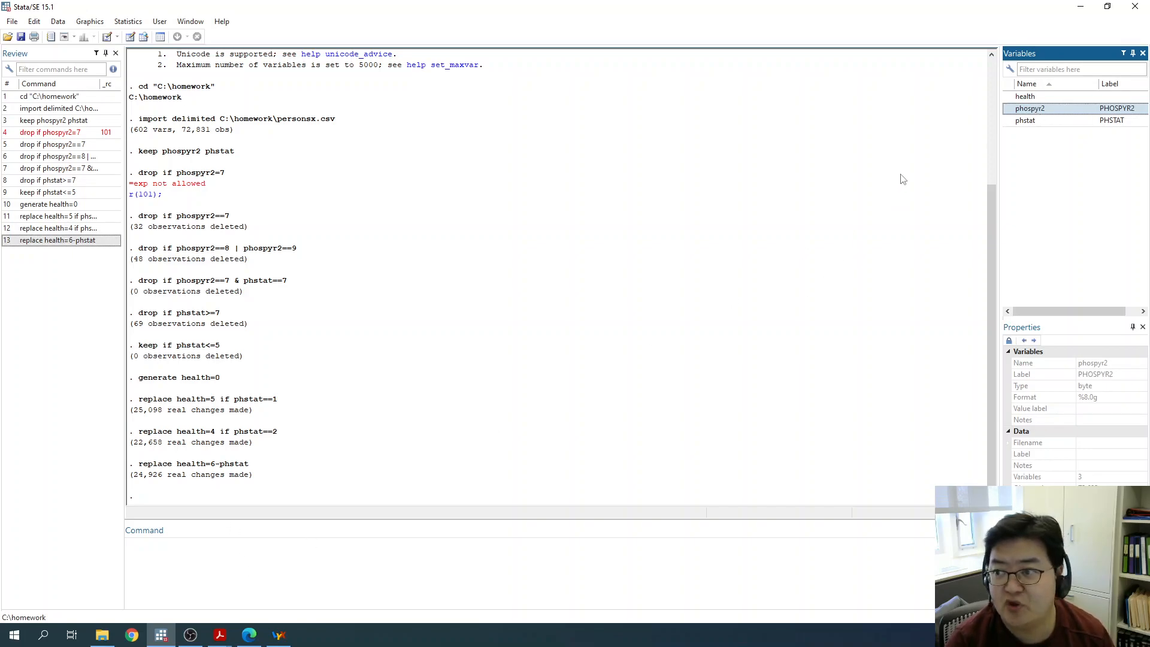
pyautogui.rightClick(1031, 110)
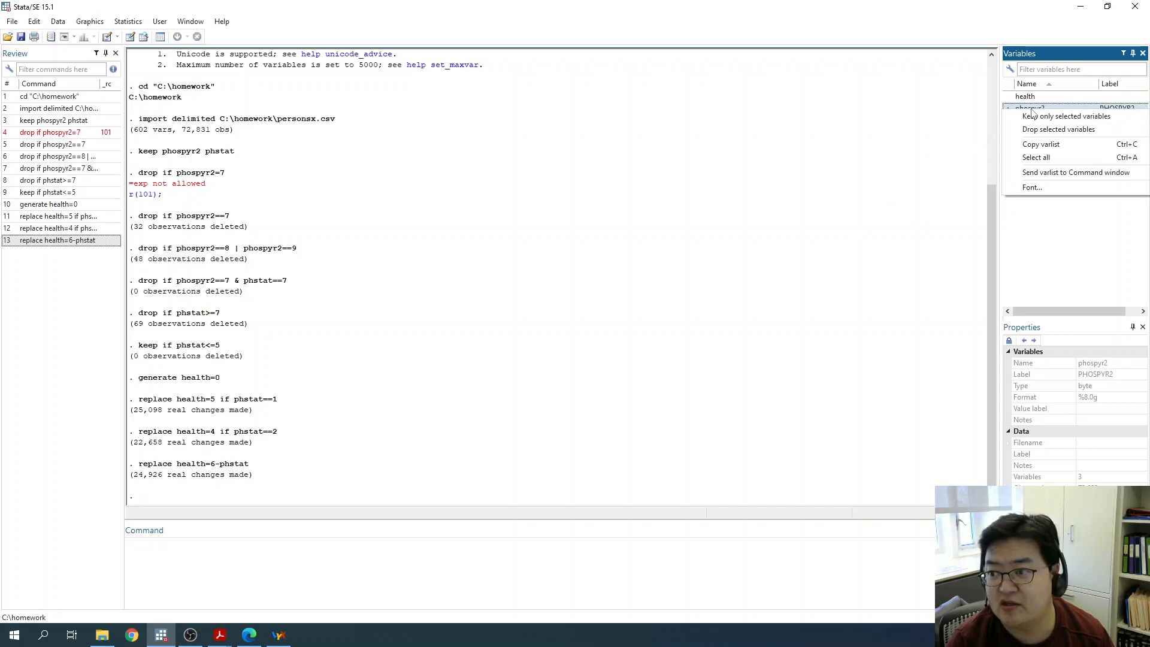
pyautogui.click(616, 598)
pyautogui.write('rename phospyr2')
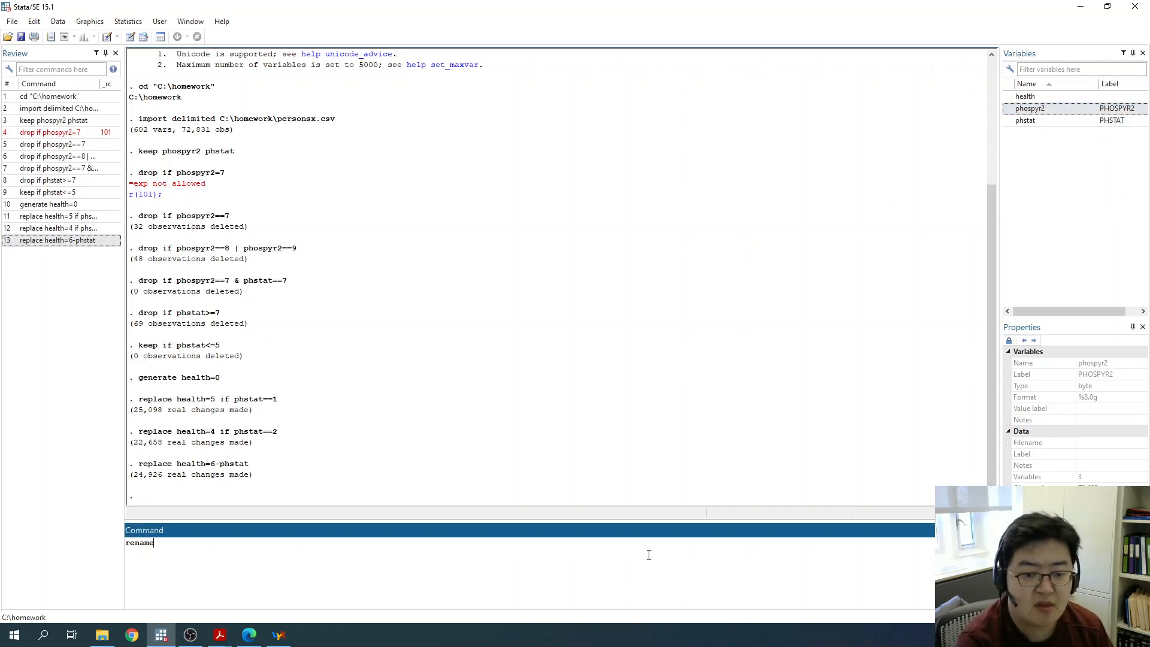
pyautogui.doubleClick(1029, 114)
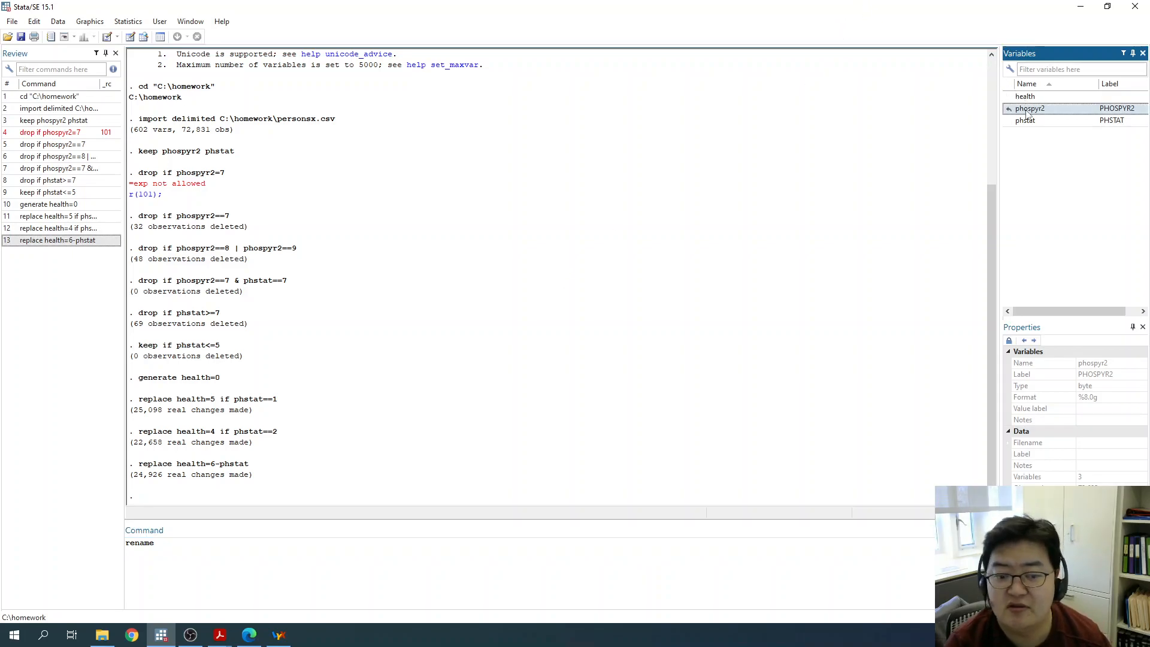
pyautogui.click(706, 550)
pyautogui.write('hospital')
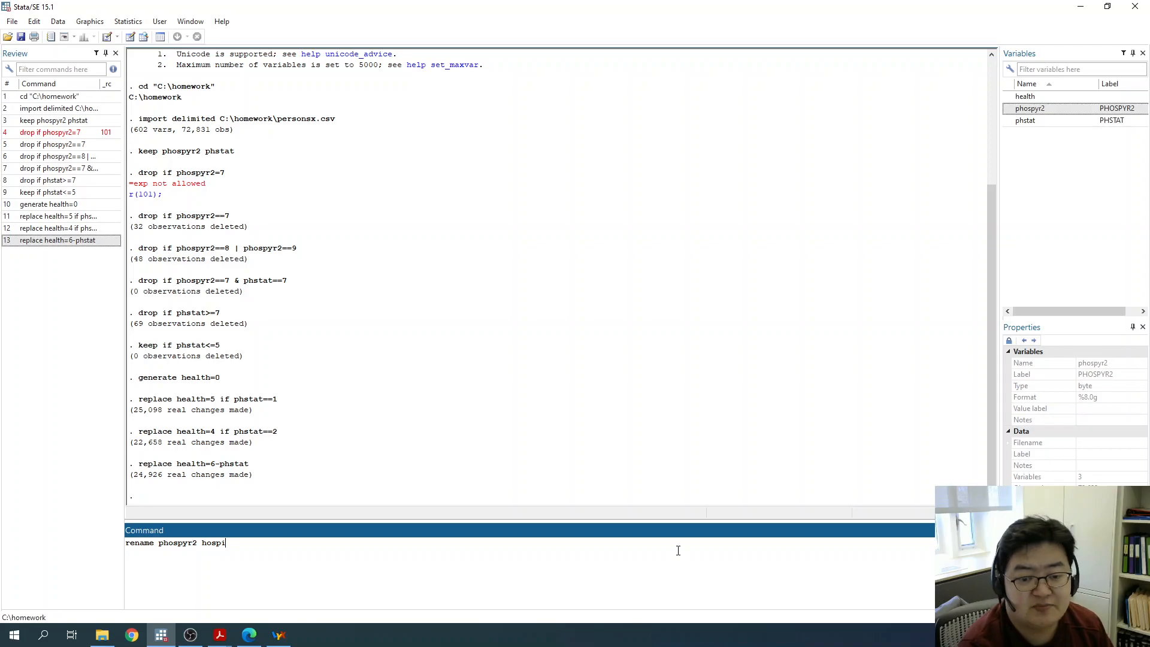
pyautogui.press('Return')
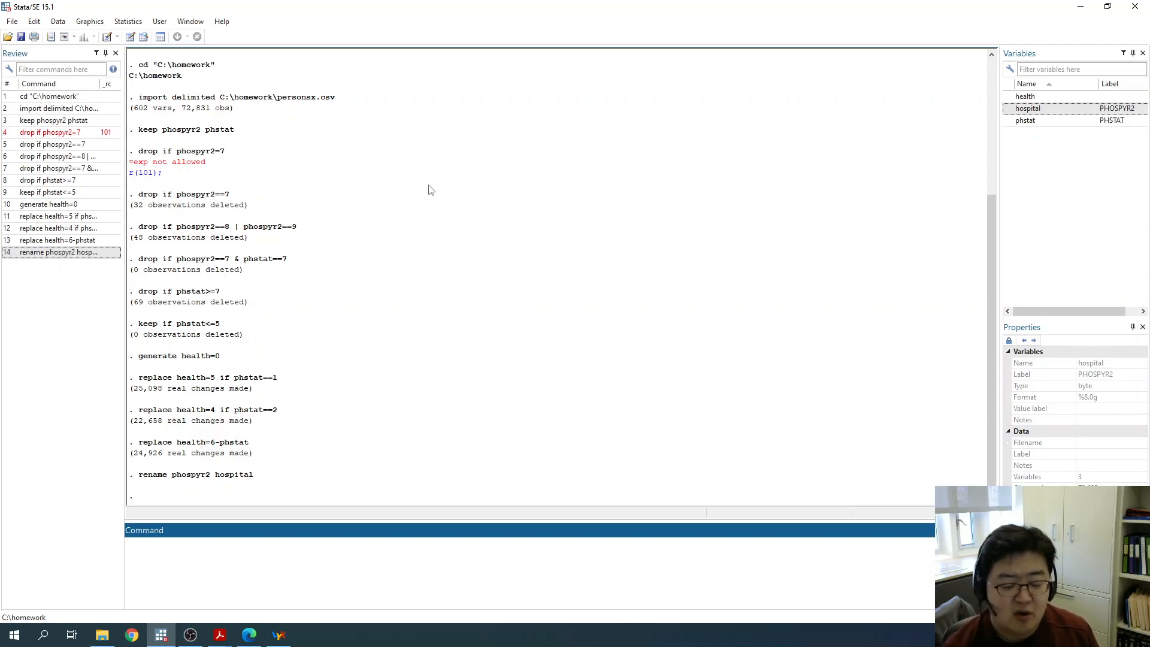
# Browse the dataset's rows to examine the hospital, phstat and health columns, and close the data browser.
pyautogui.click(142, 41)
pyautogui.scroll(-20, 302, 123)
pyautogui.scroll(-20, 264, 190)
pyautogui.scroll(-20, 264, 292)
pyautogui.scroll(-20, 210, 446)
pyautogui.moveTo(999, 83); pyautogui.dragTo(1002, 284)
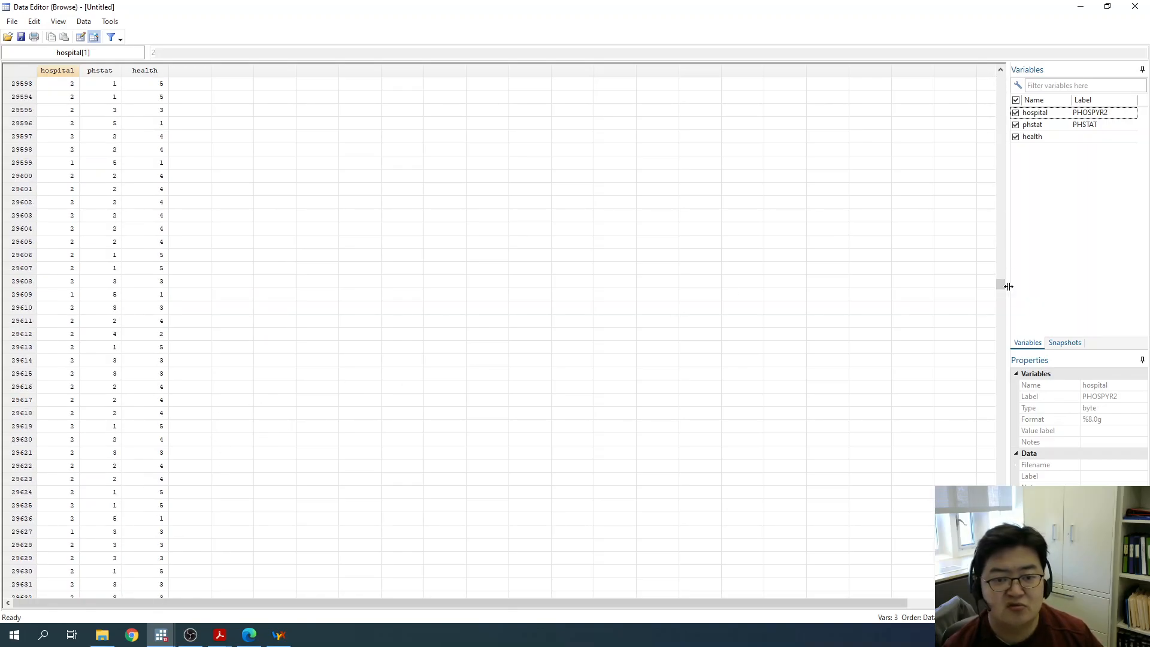
pyautogui.click(1136, 8)
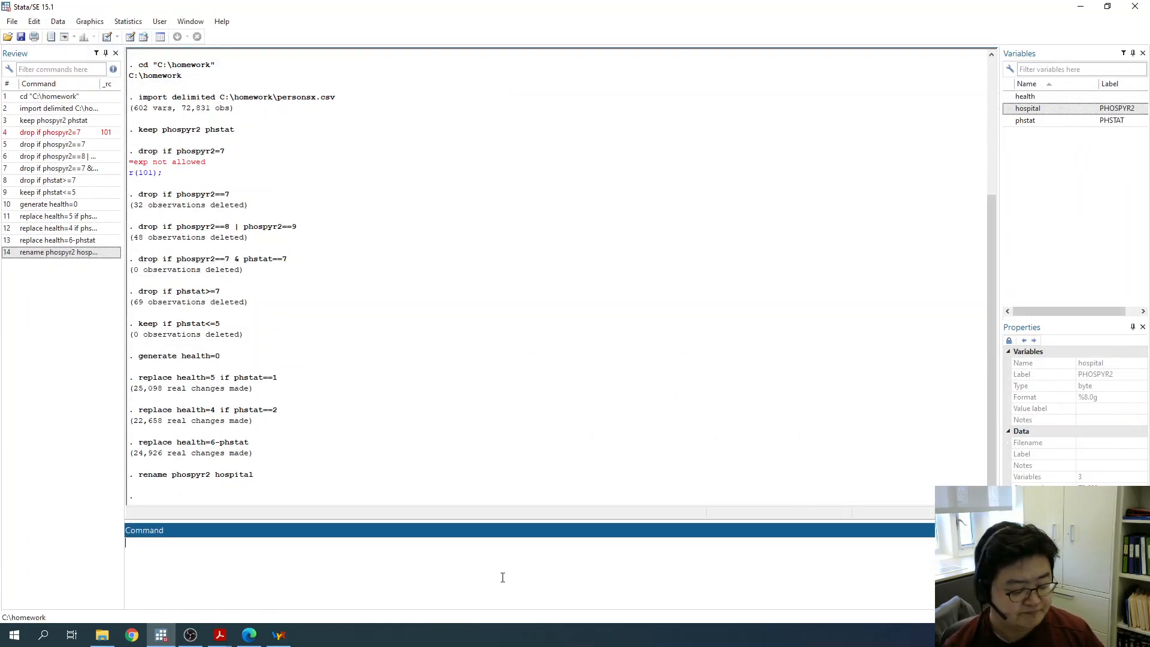
# Produce summary statistics for the health variable with the summarize command.
pyautogui.write('summarize')
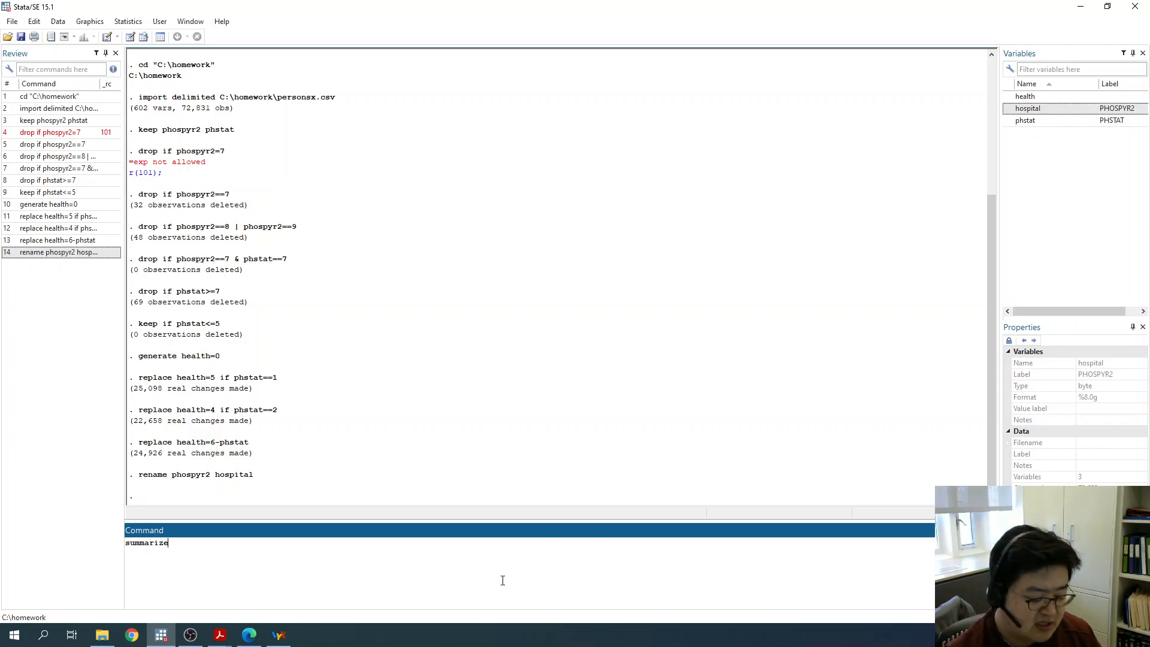
pyautogui.write(' health')
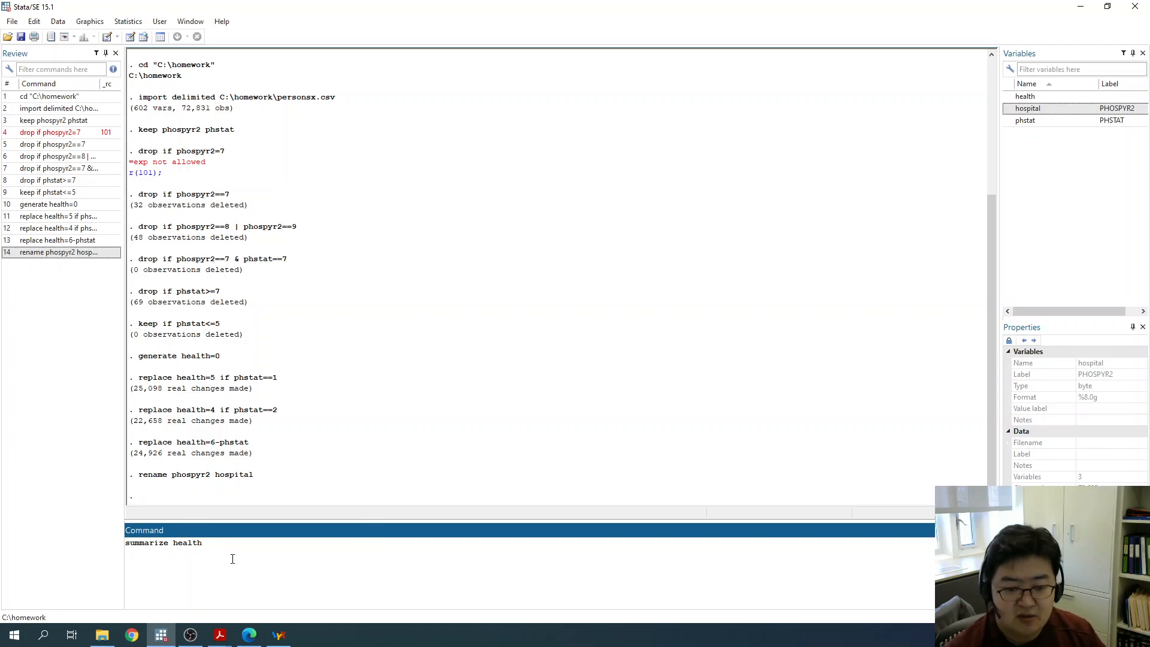
pyautogui.press('Return')
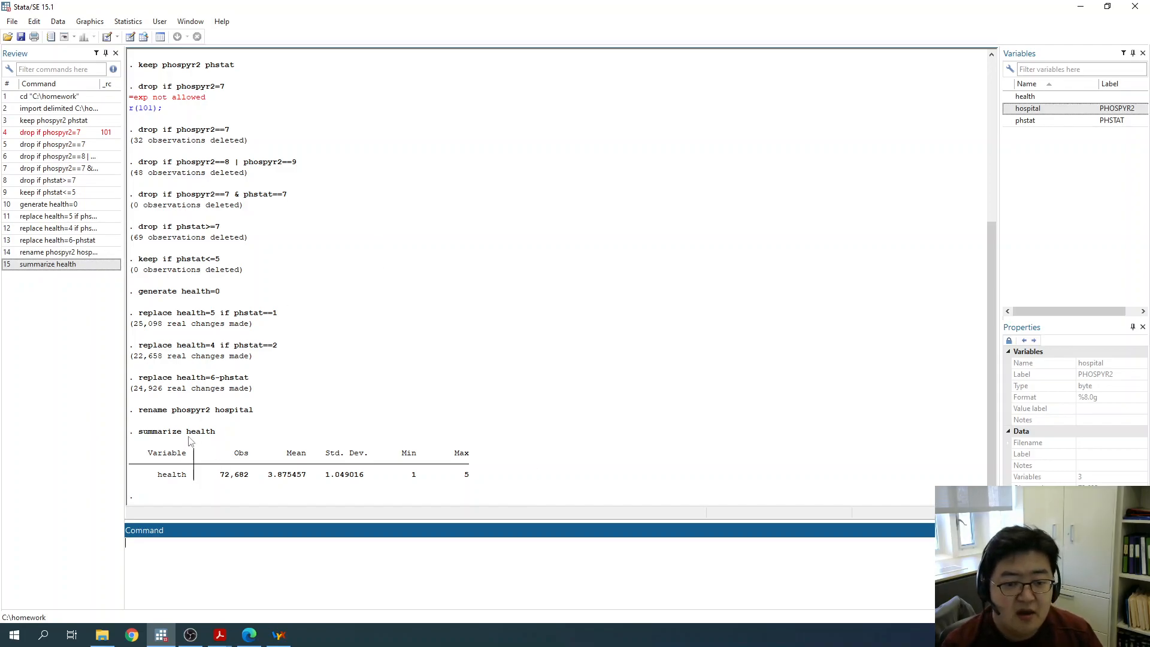
# Produce summary statistics for the hospital variable using the abbreviated sum command, and check its minimum and maximum.
pyautogui.write('sum')
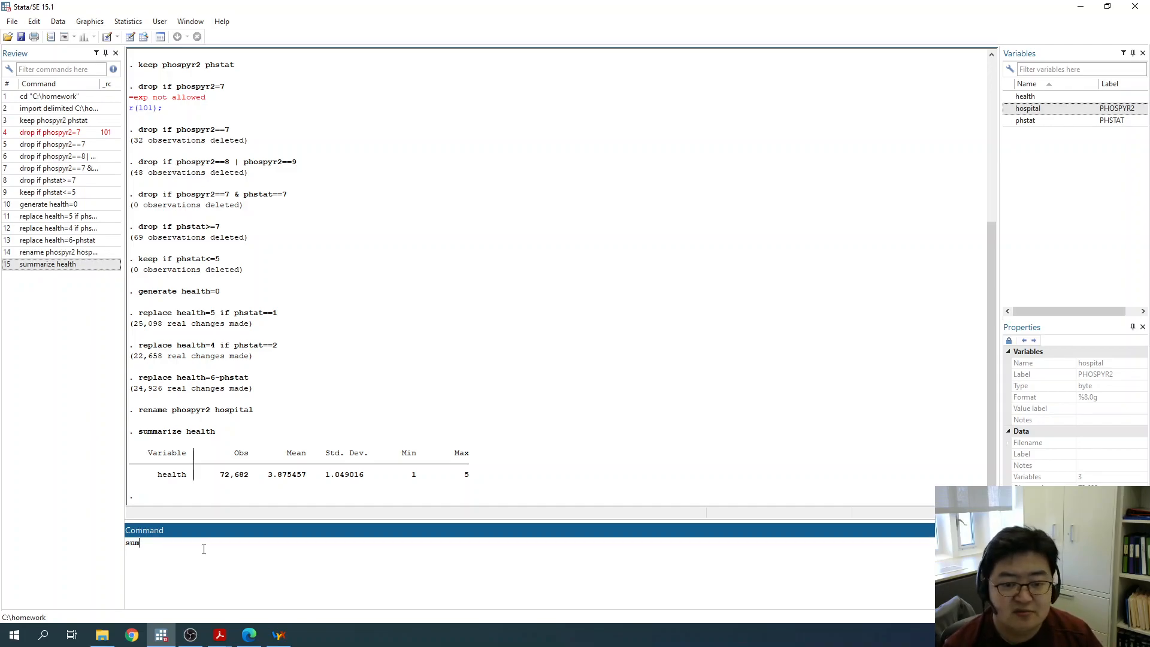
pyautogui.write('hospital')
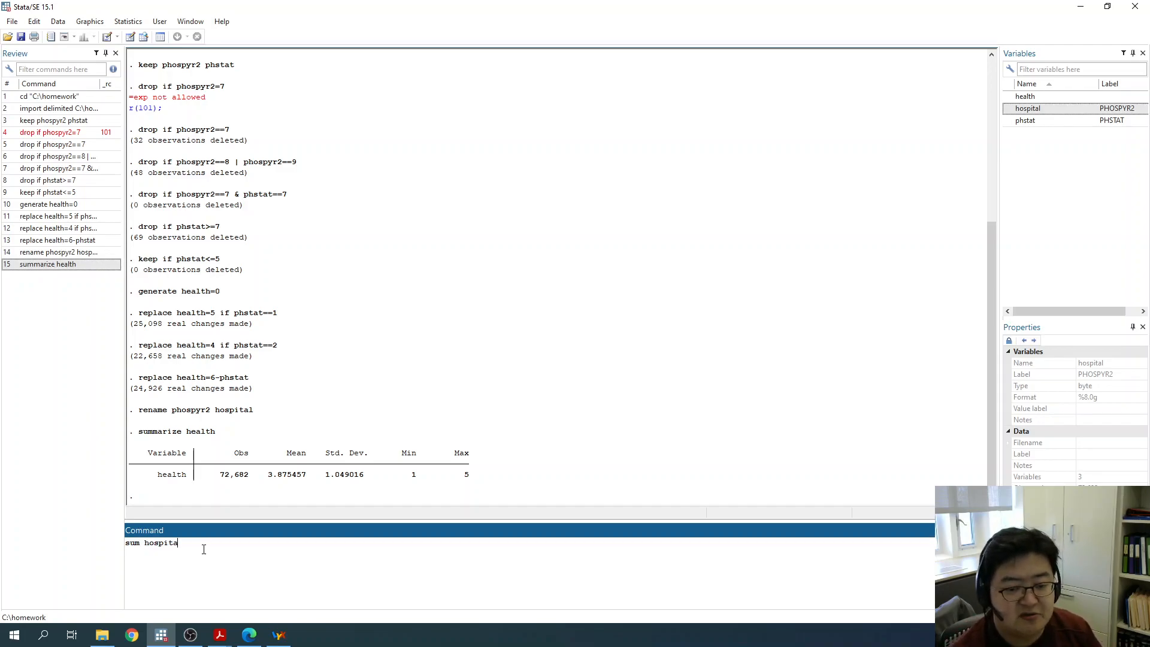
pyautogui.press('Return')
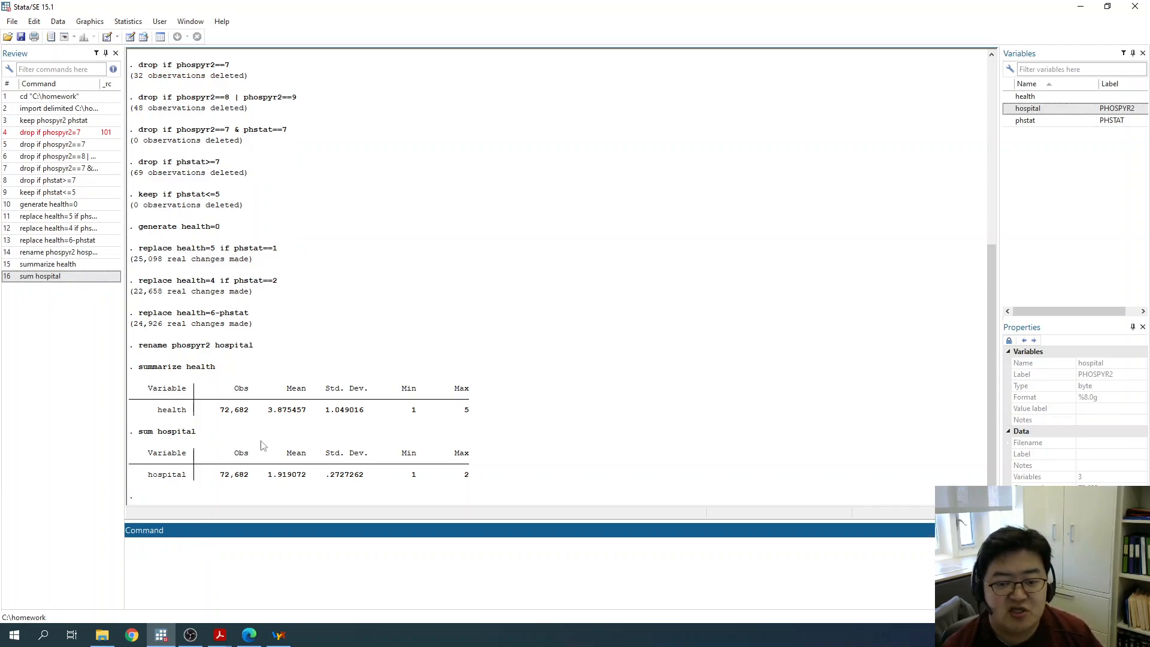
pyautogui.click(415, 479)
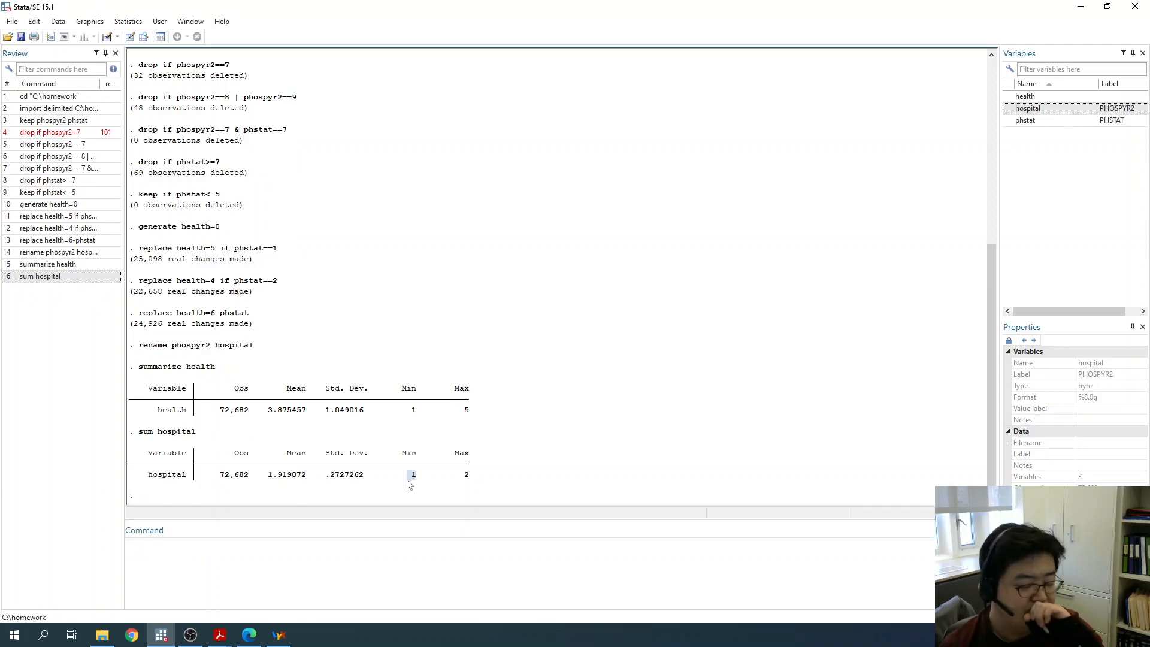
pyautogui.moveTo(463, 477)
pyautogui.mouseDown()
pyautogui.moveTo(415, 477)
pyautogui.moveTo(468, 473)
pyautogui.mouseUp()
pyautogui.click(408, 495)
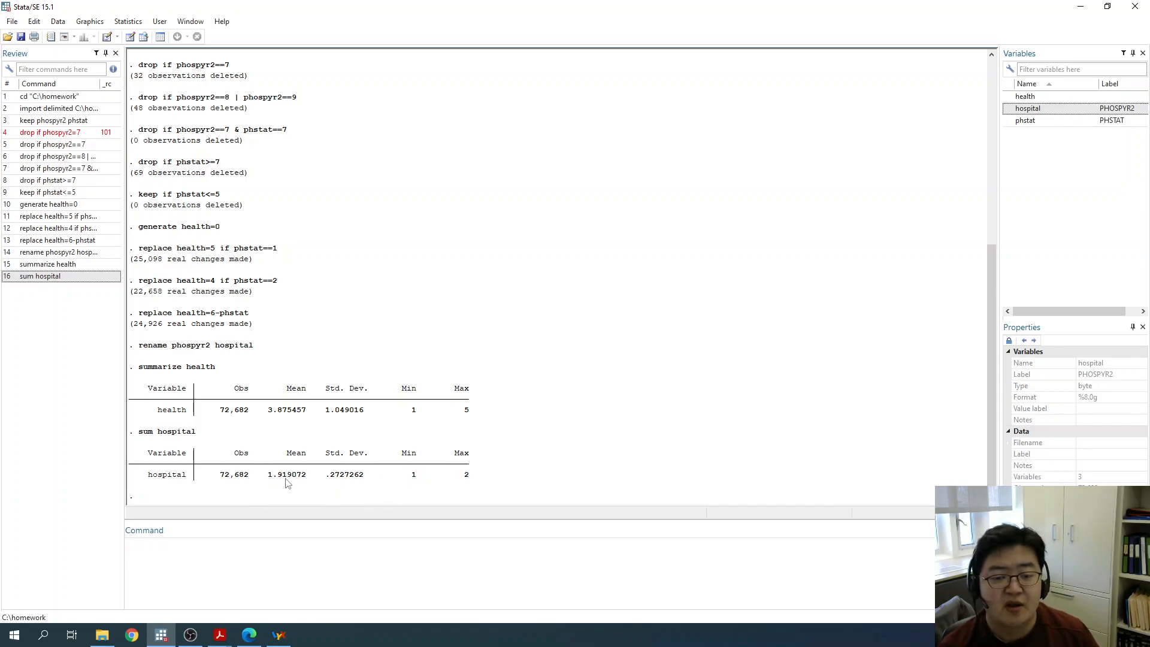
# Summarize health and hospital together in one table with a single sum command.
pyautogui.click(362, 560)
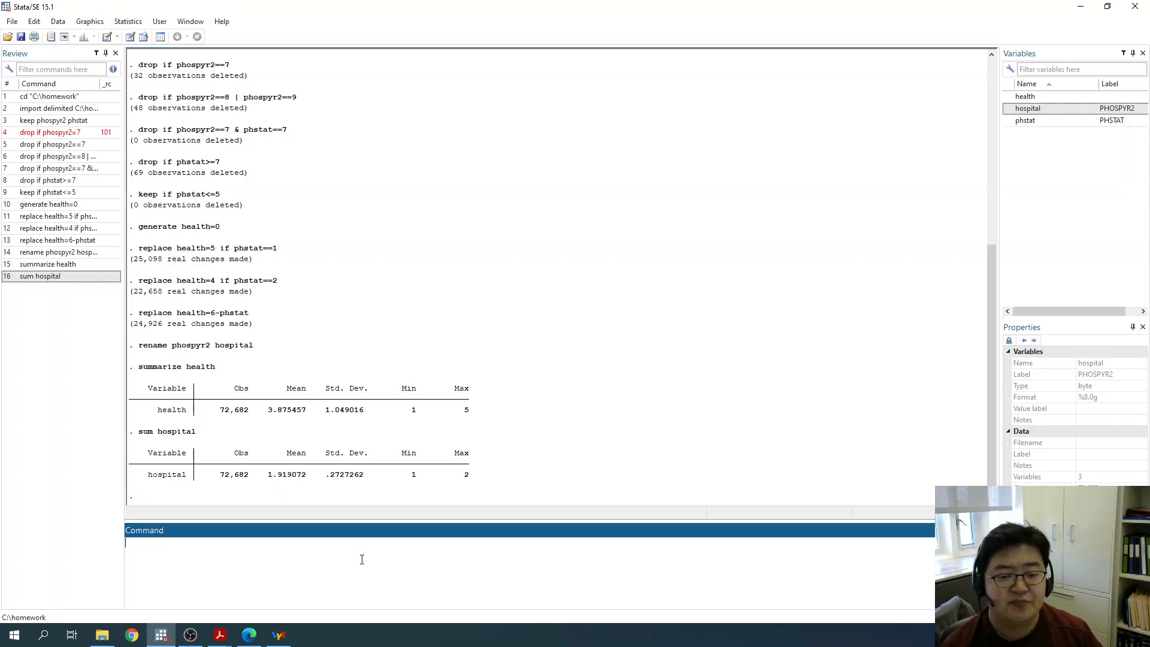
pyautogui.write('sum health hospital')
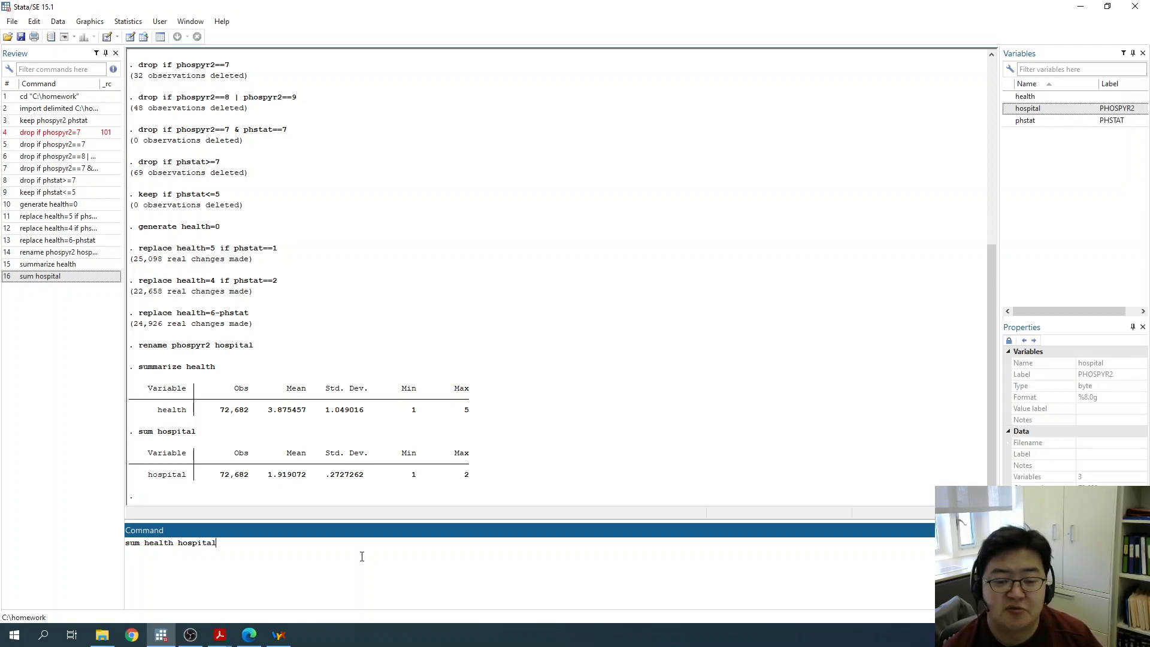
pyautogui.press('Return')
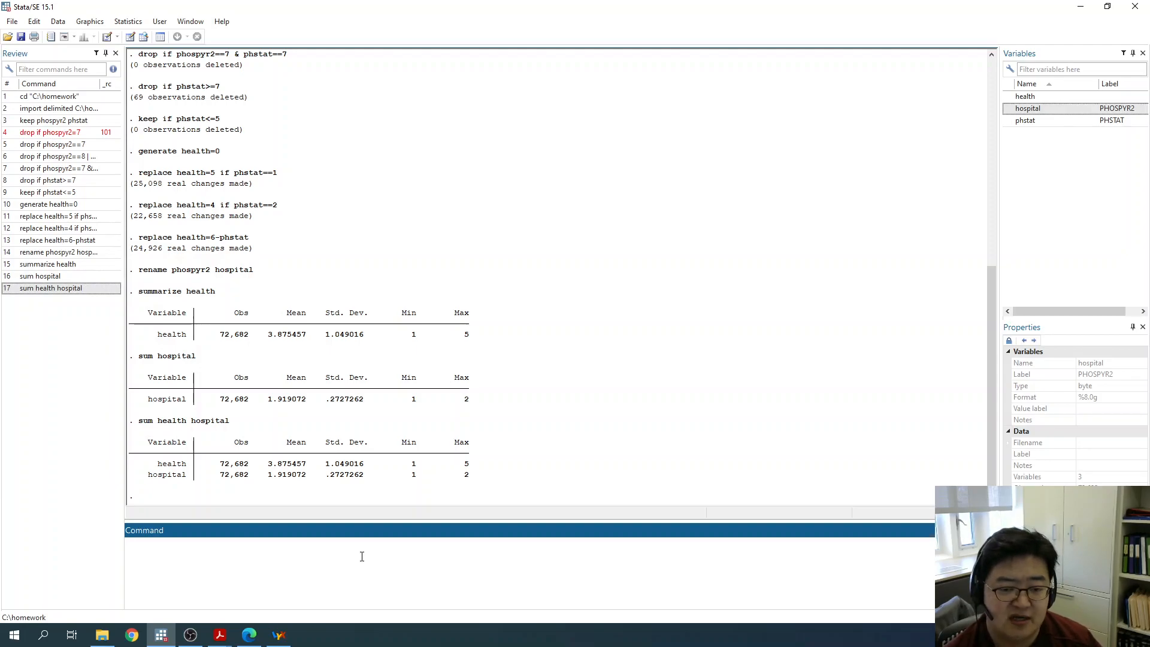
# Count the observations where hospital equals 1, using a double equals sign in the if condition.
pyautogui.write('coun')
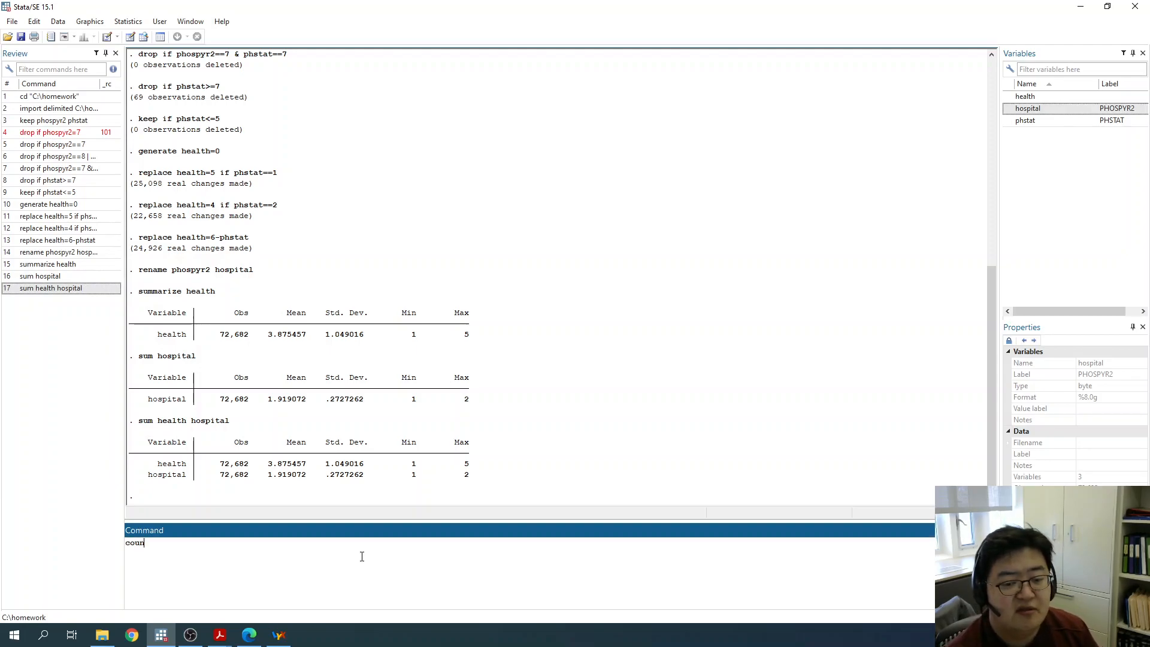
pyautogui.write('t if hospital==1')
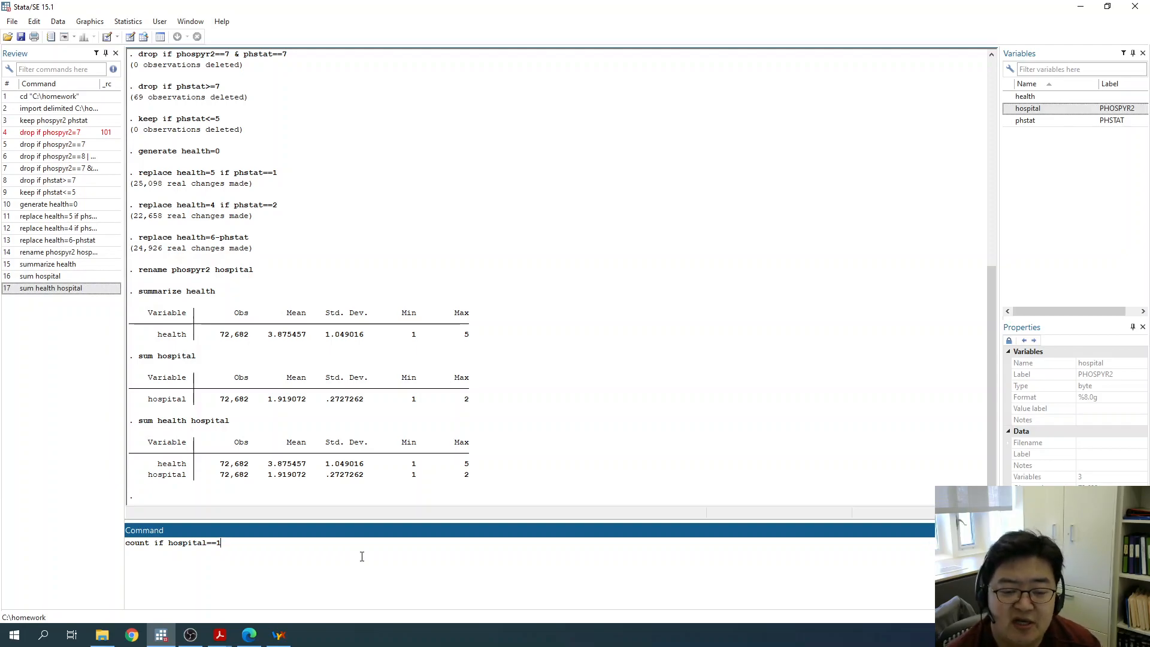
pyautogui.doubleClick(209, 543)
pyautogui.click(222, 547)
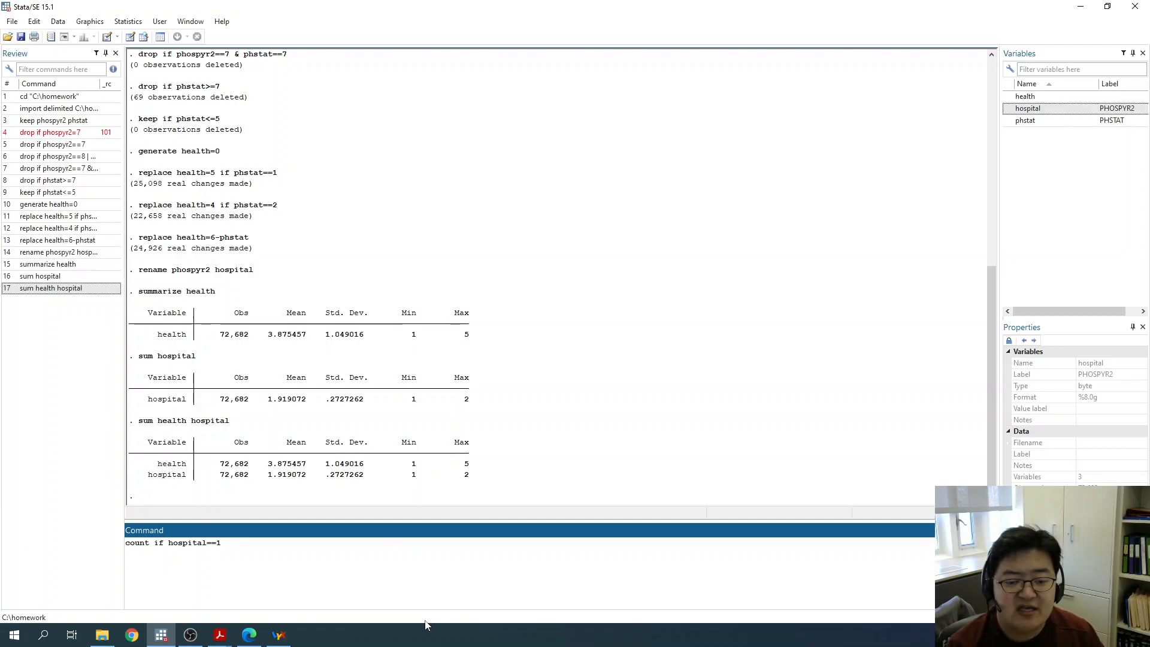
pyautogui.press('Return')
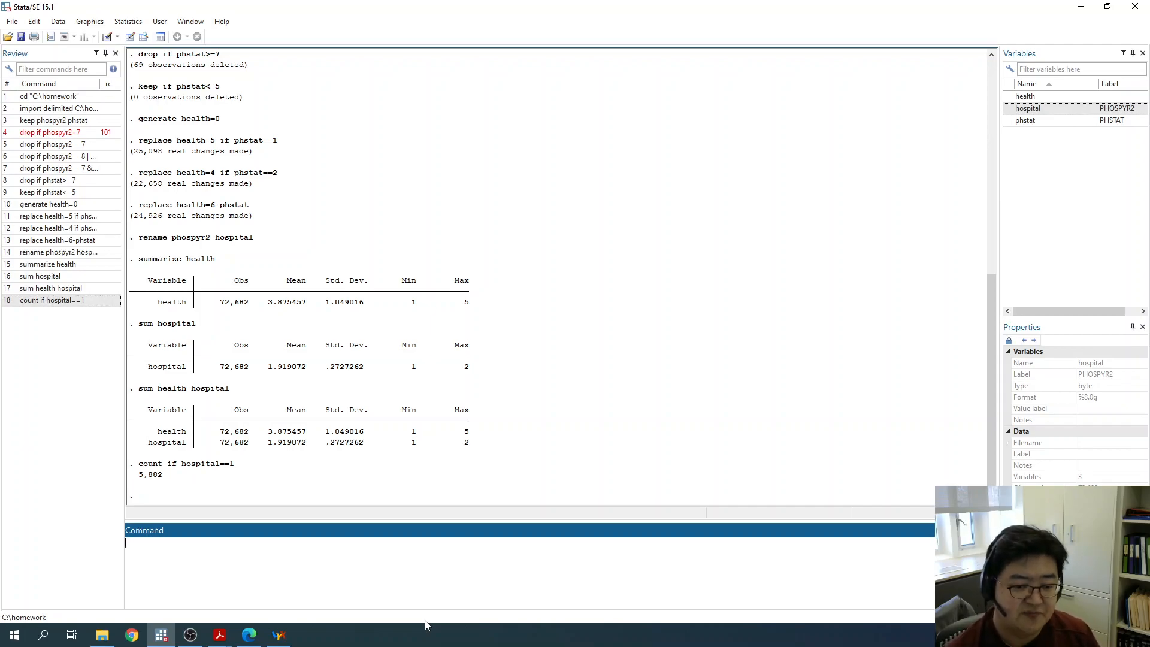
# Count the observations where hospital equals 2, and compare the if condition with the previous count command.
pyautogui.write('count if')
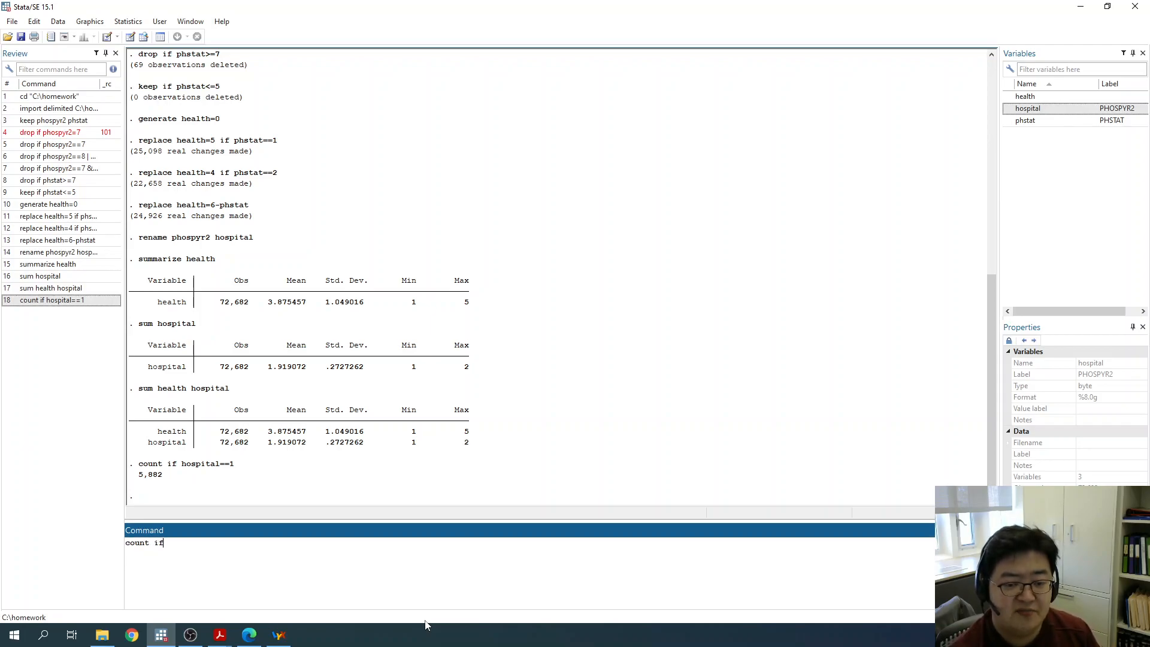
pyautogui.write(' hospita')
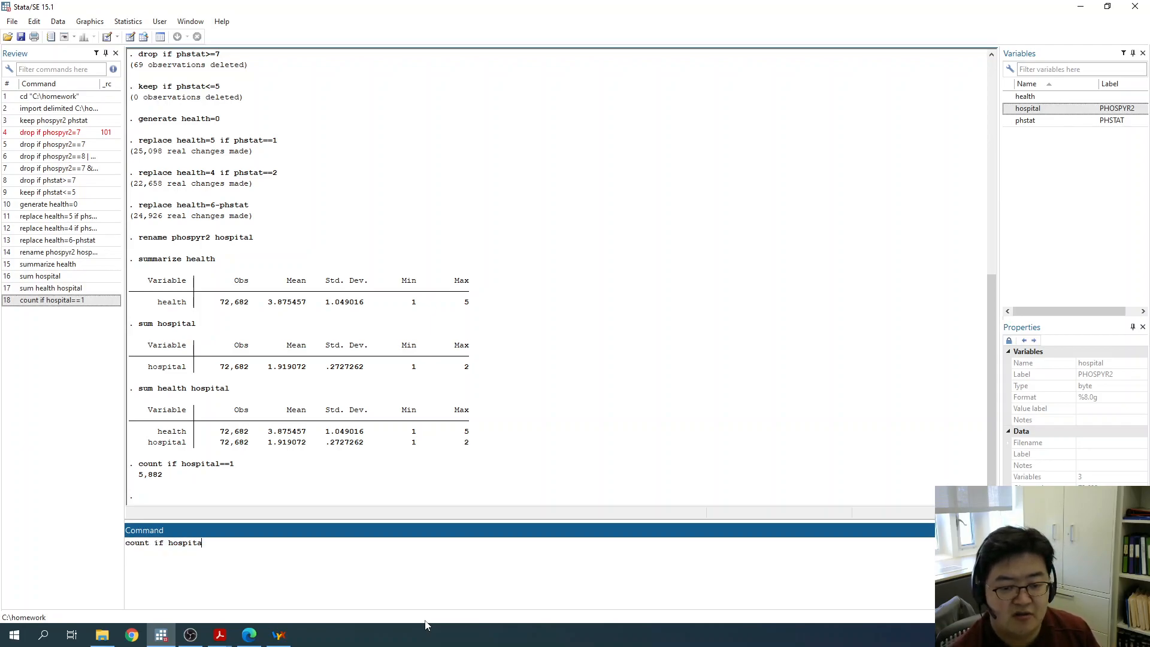
pyautogui.write('l==2')
pyautogui.press('Return')
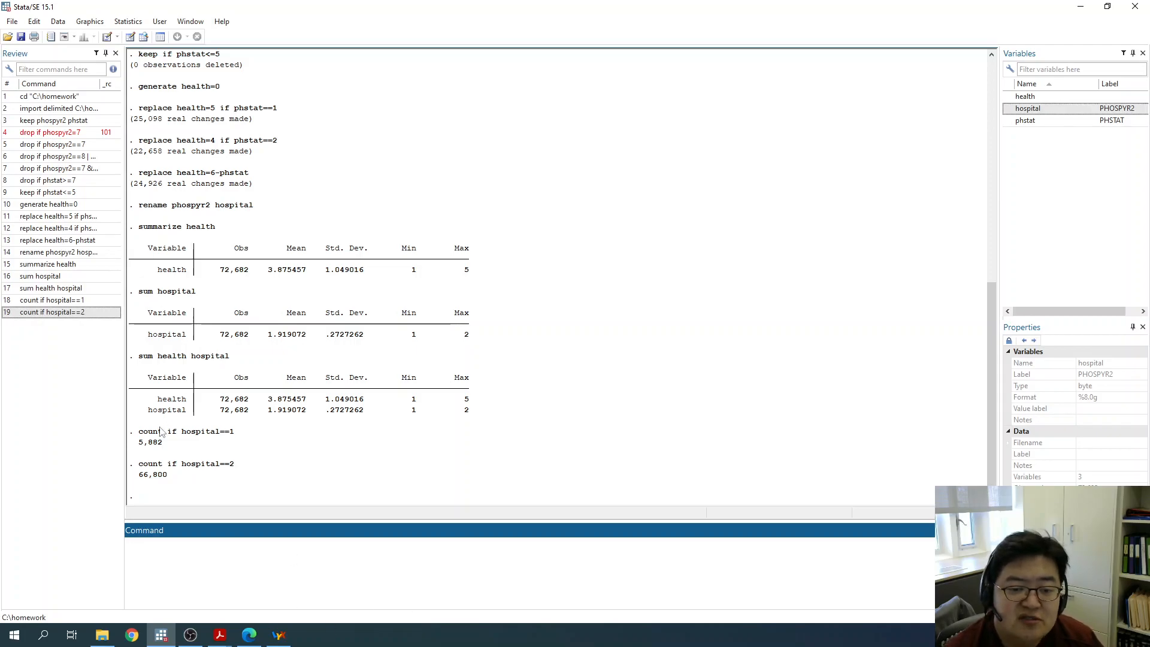
pyautogui.moveTo(167, 432); pyautogui.dragTo(237, 433)
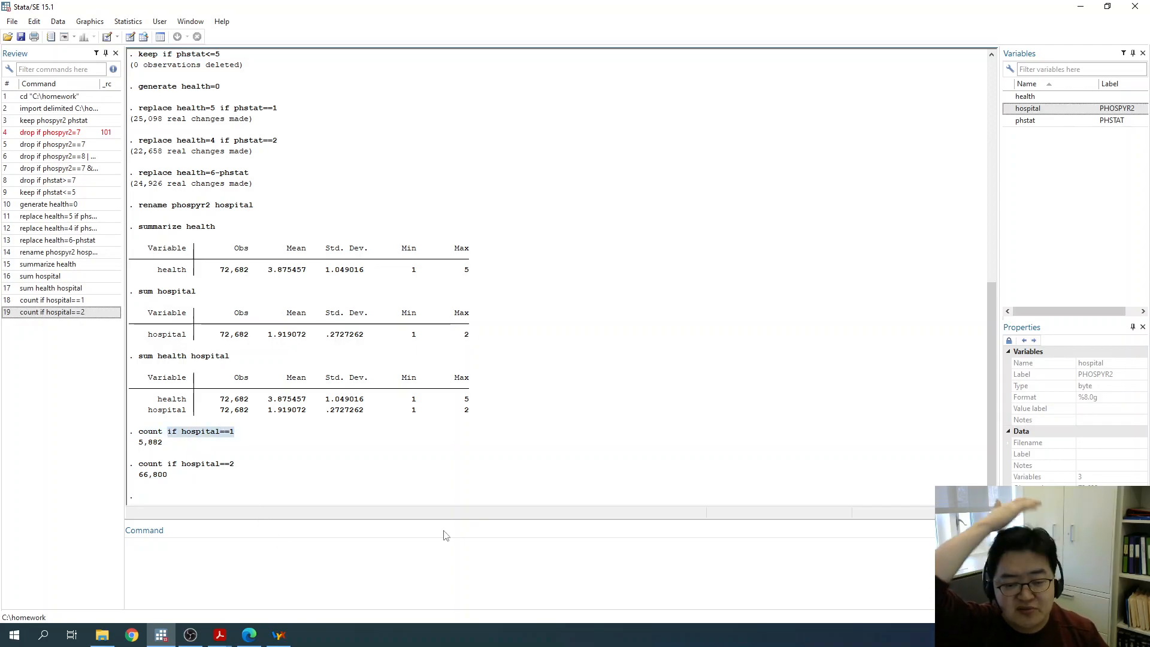
pyautogui.click(239, 424)
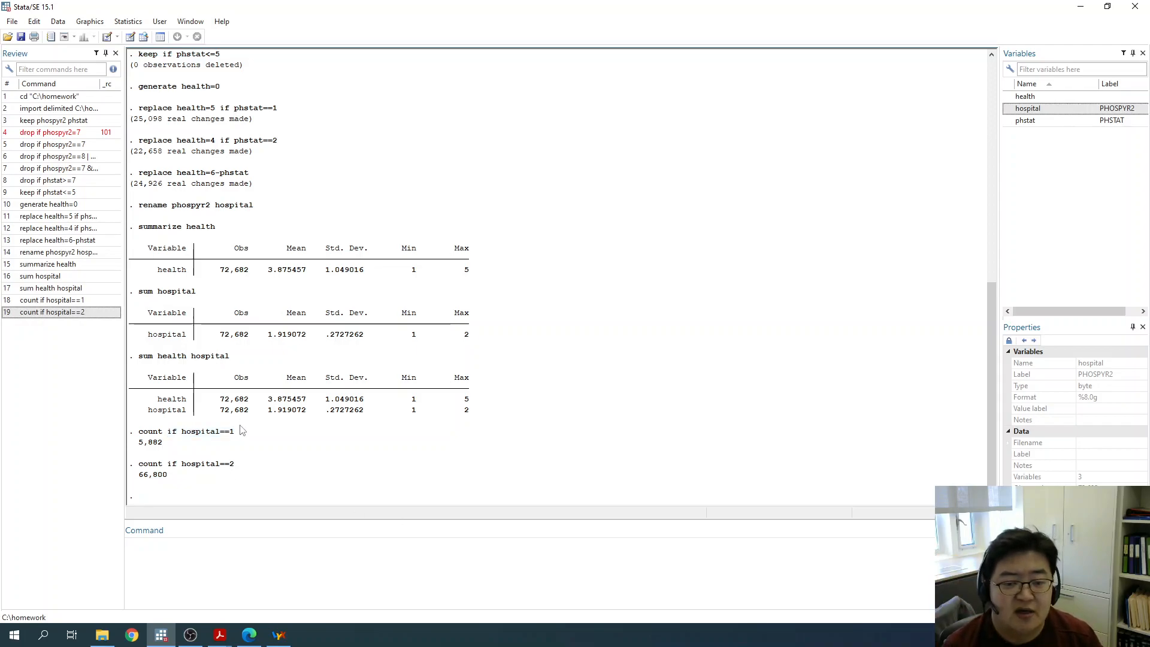
# Tabulate the health variable and examine the category values and frequency column of its table.
pyautogui.click(208, 561)
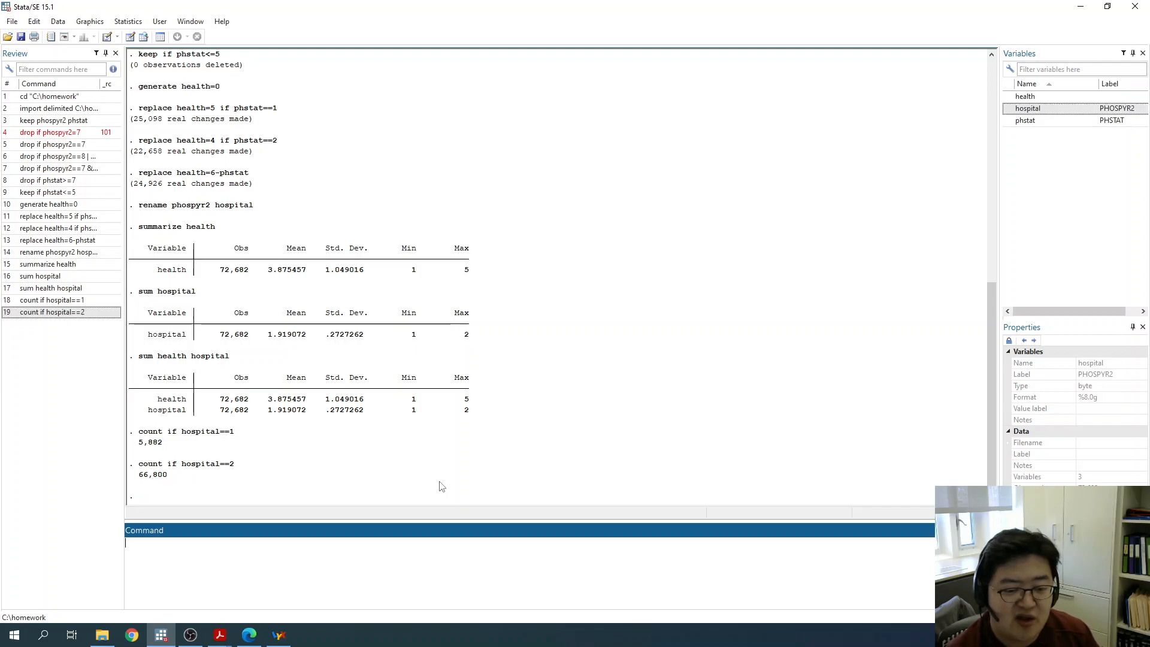
pyautogui.write('tabulate')
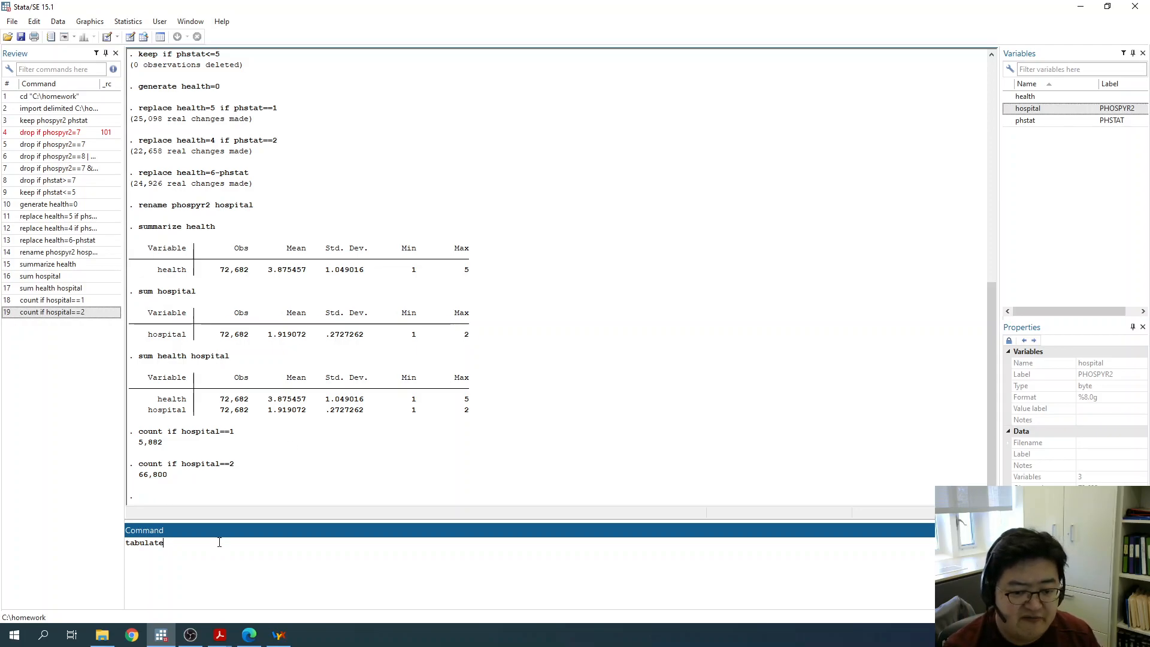
pyautogui.write('health')
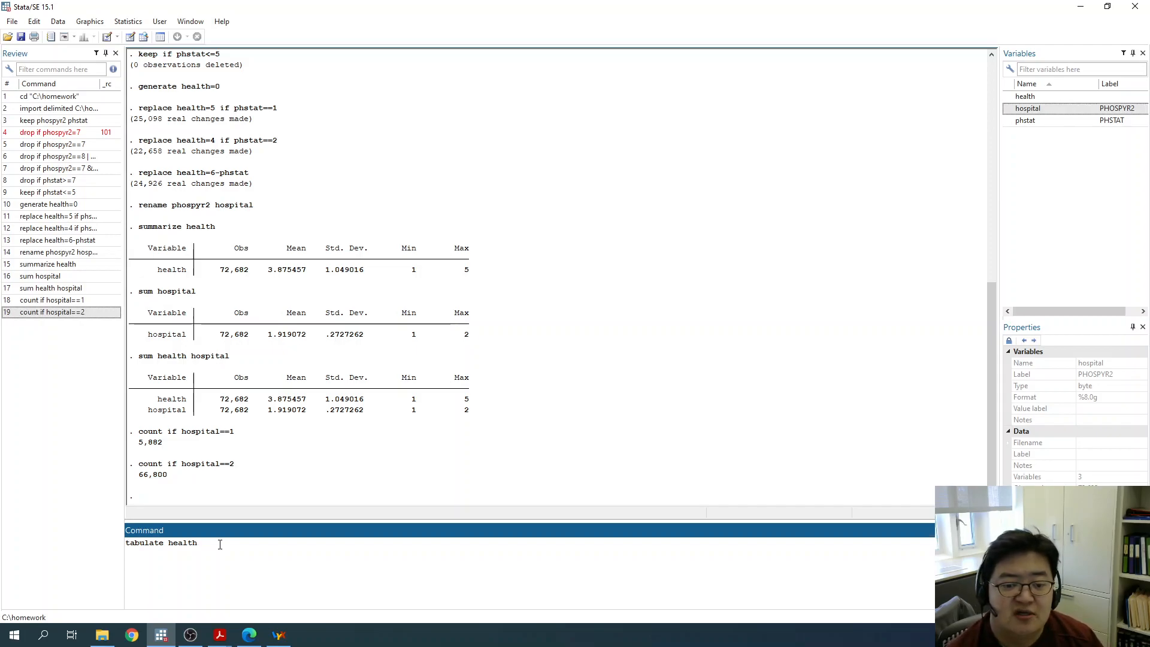
pyautogui.press('Return')
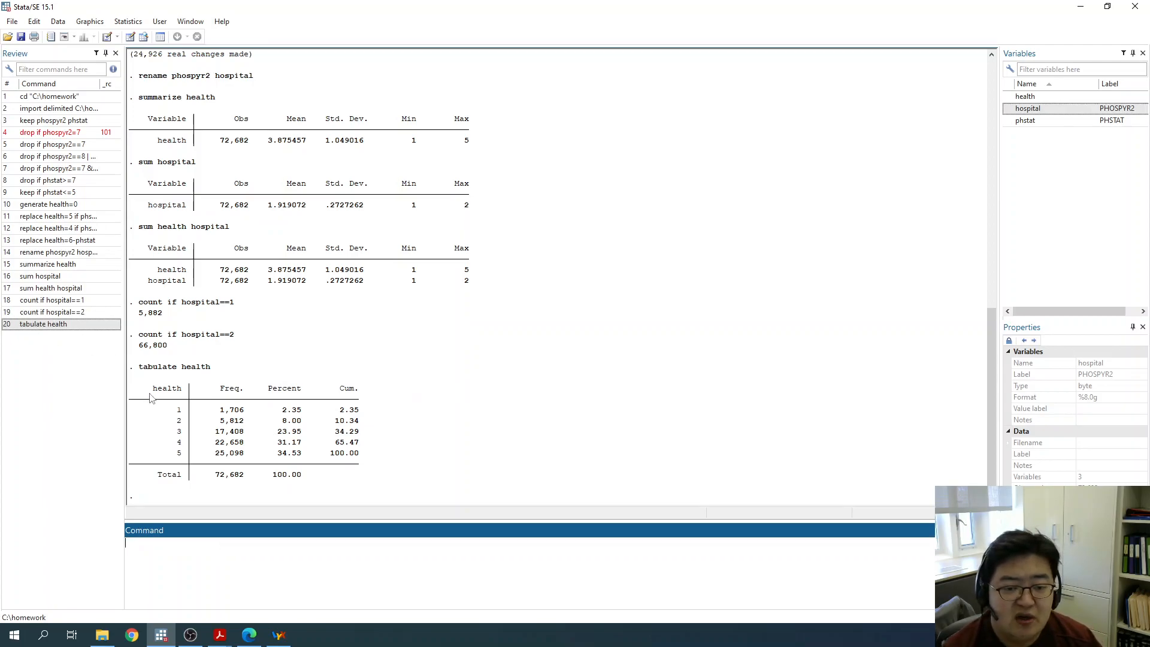
pyautogui.doubleClick(178, 410)
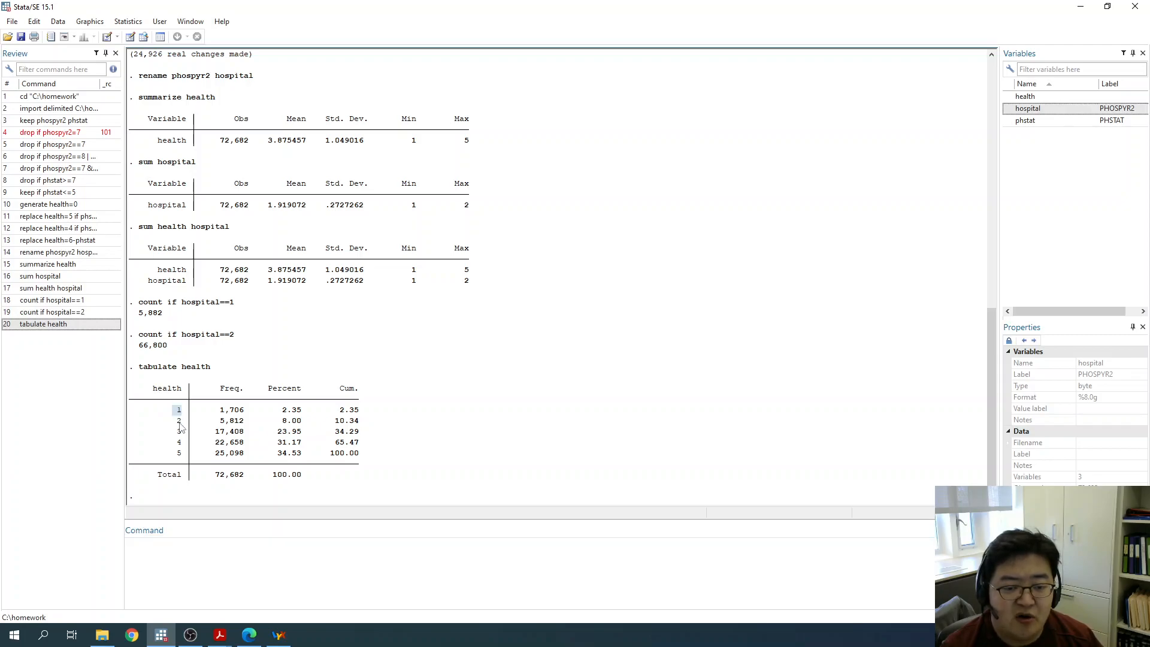
pyautogui.moveTo(220, 389); pyautogui.dragTo(247, 395)
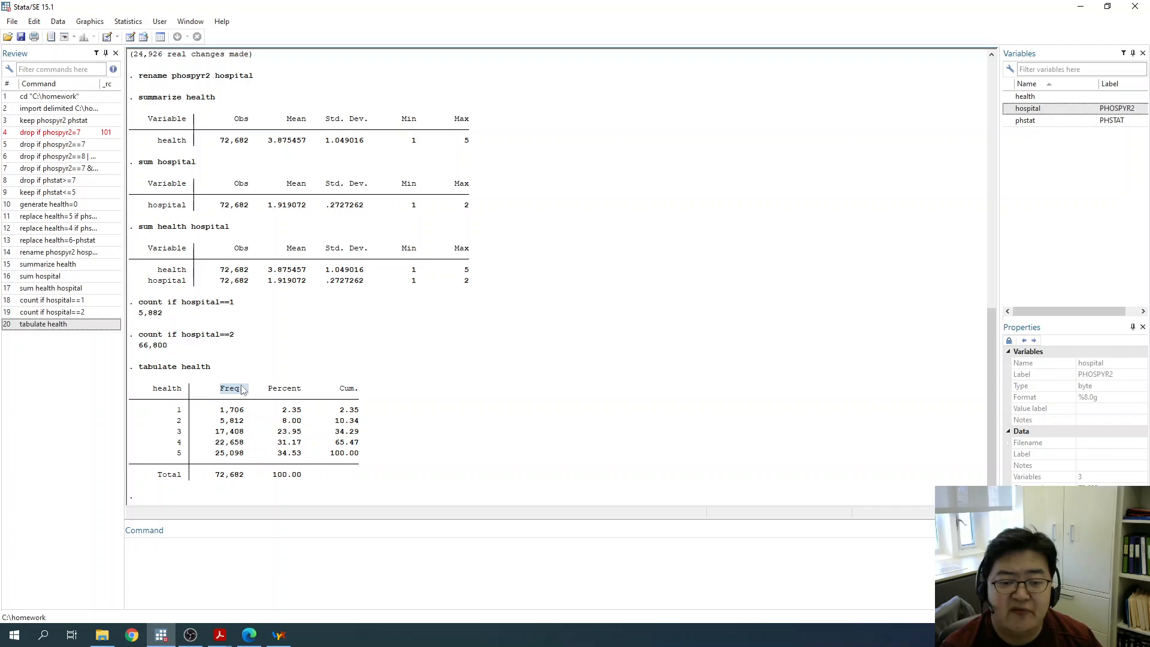
pyautogui.click(181, 415)
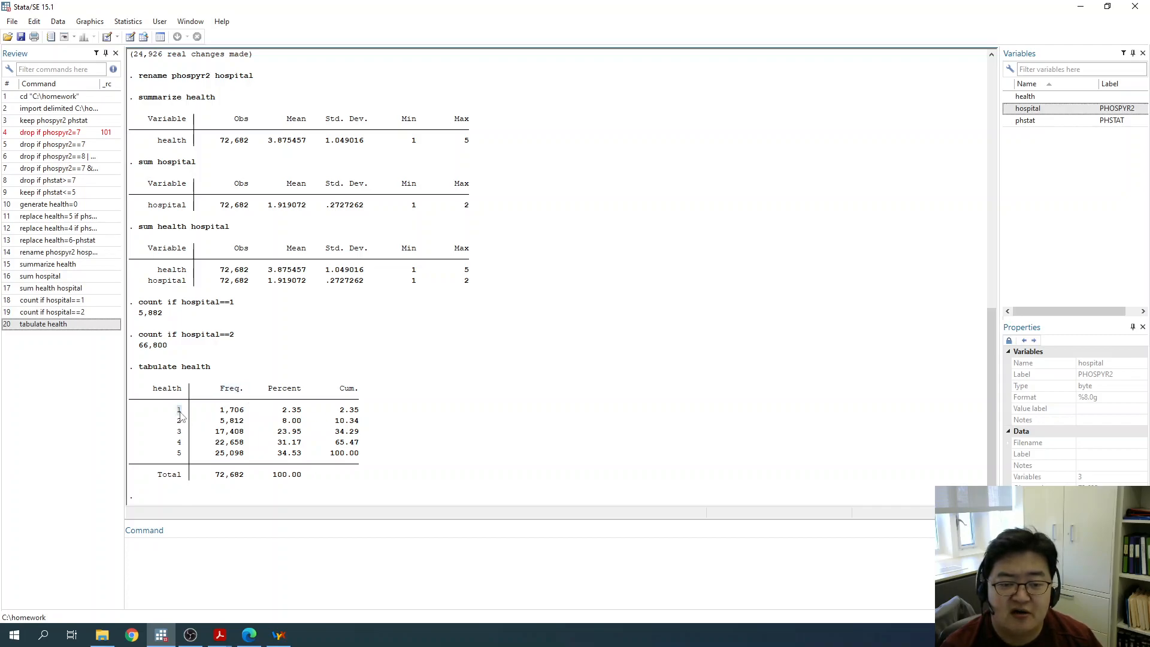
# Examine the frequency and percent values for categories 1 and 5 in the health frequency table.
pyautogui.doubleClick(179, 410)
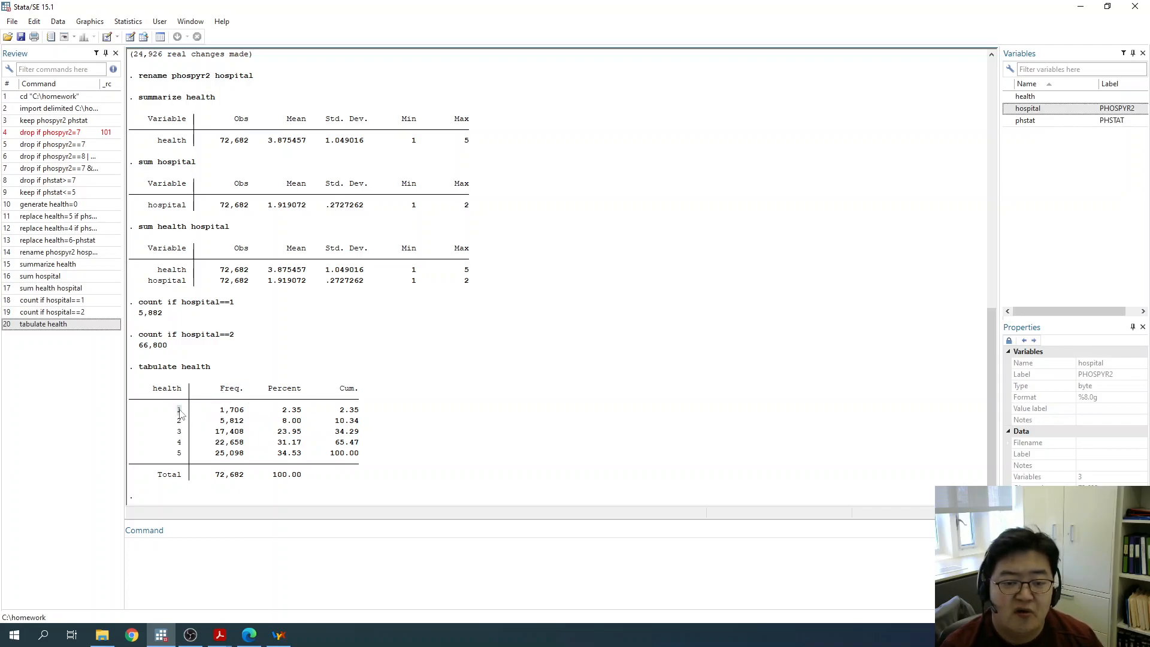
pyautogui.click(181, 414)
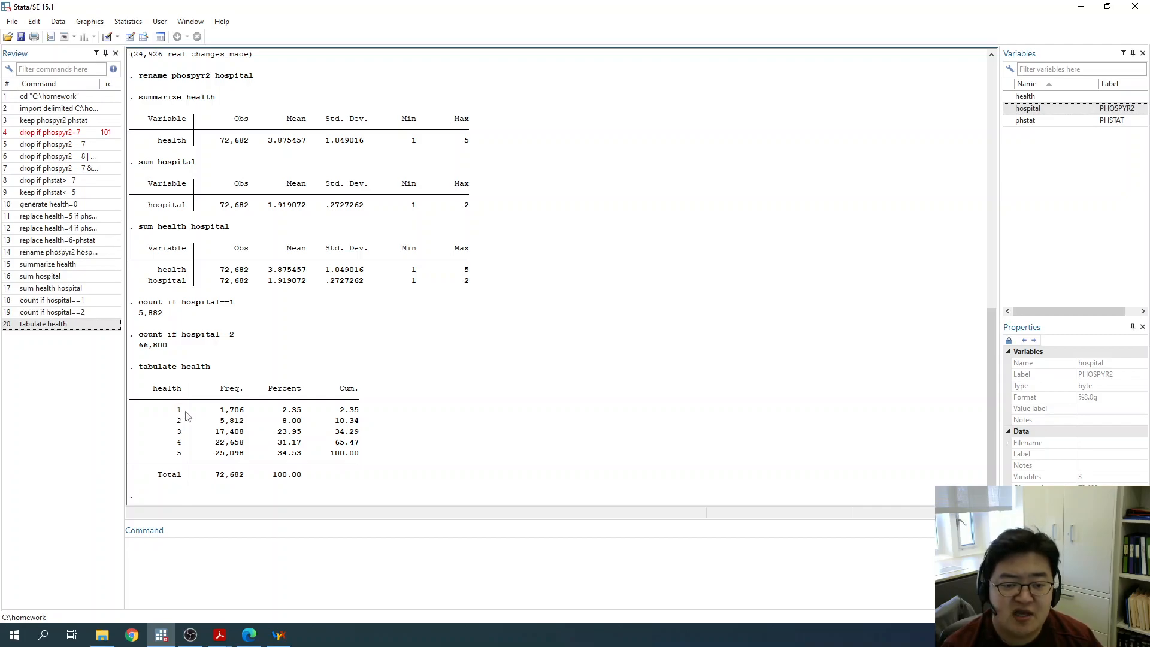
pyautogui.doubleClick(221, 412)
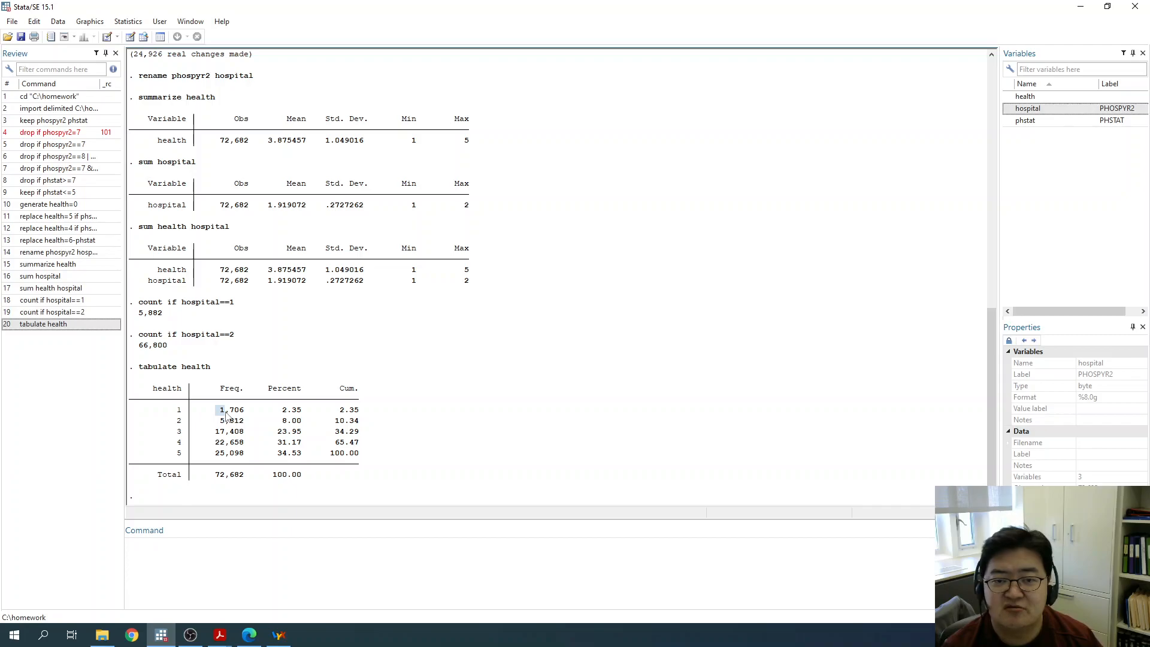
pyautogui.click(244, 413)
pyautogui.moveTo(278, 411); pyautogui.dragTo(302, 415)
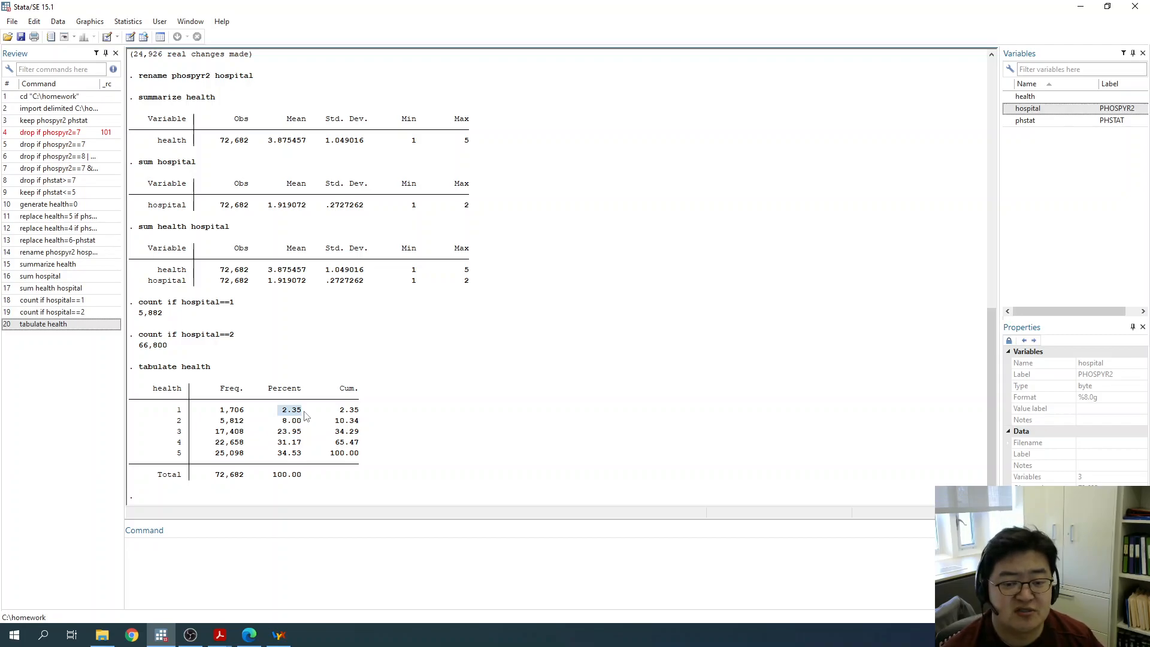
pyautogui.moveTo(176, 453); pyautogui.dragTo(184, 456)
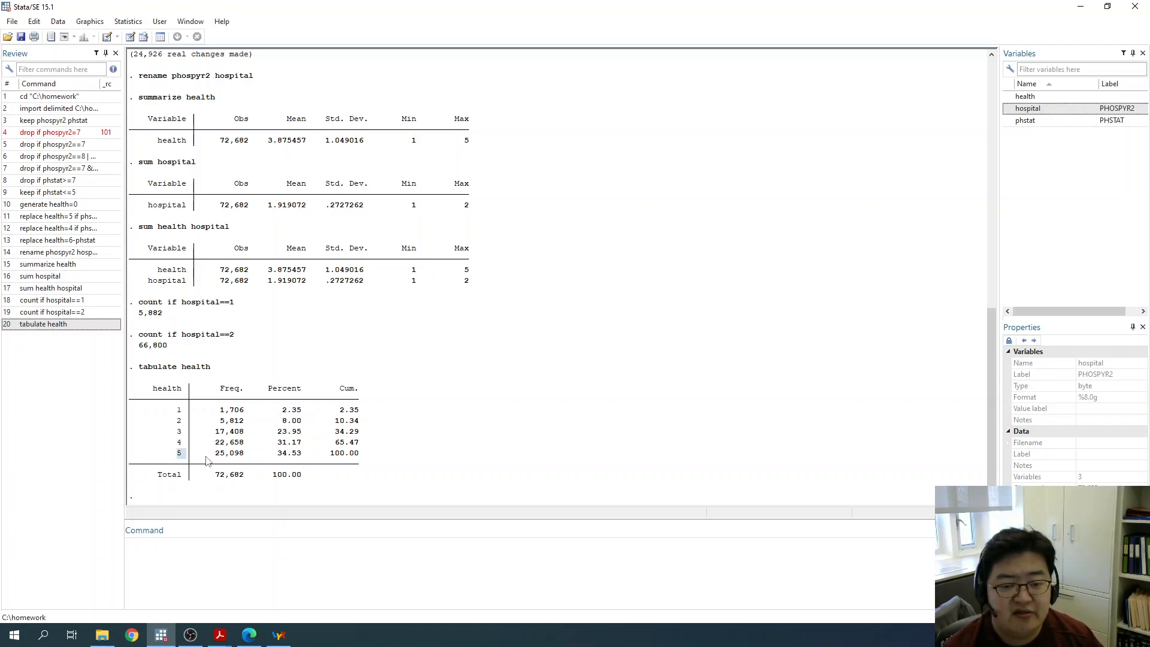
pyautogui.moveTo(216, 459); pyautogui.dragTo(245, 456)
pyautogui.click(282, 457)
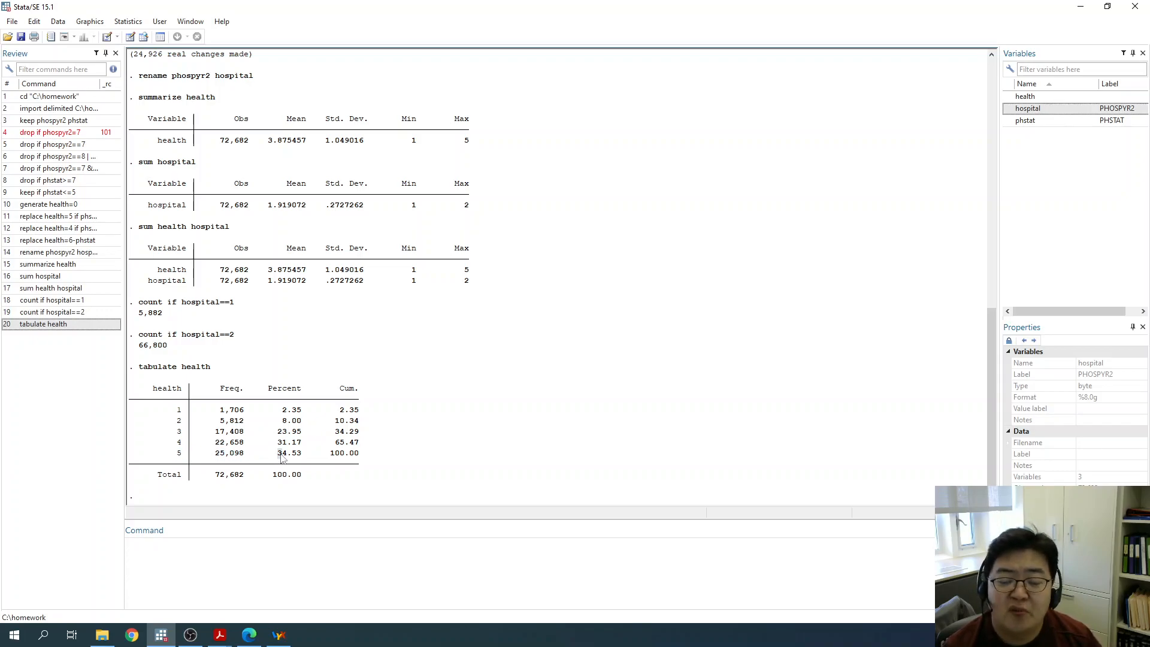
pyautogui.moveTo(279, 457); pyautogui.dragTo(303, 456)
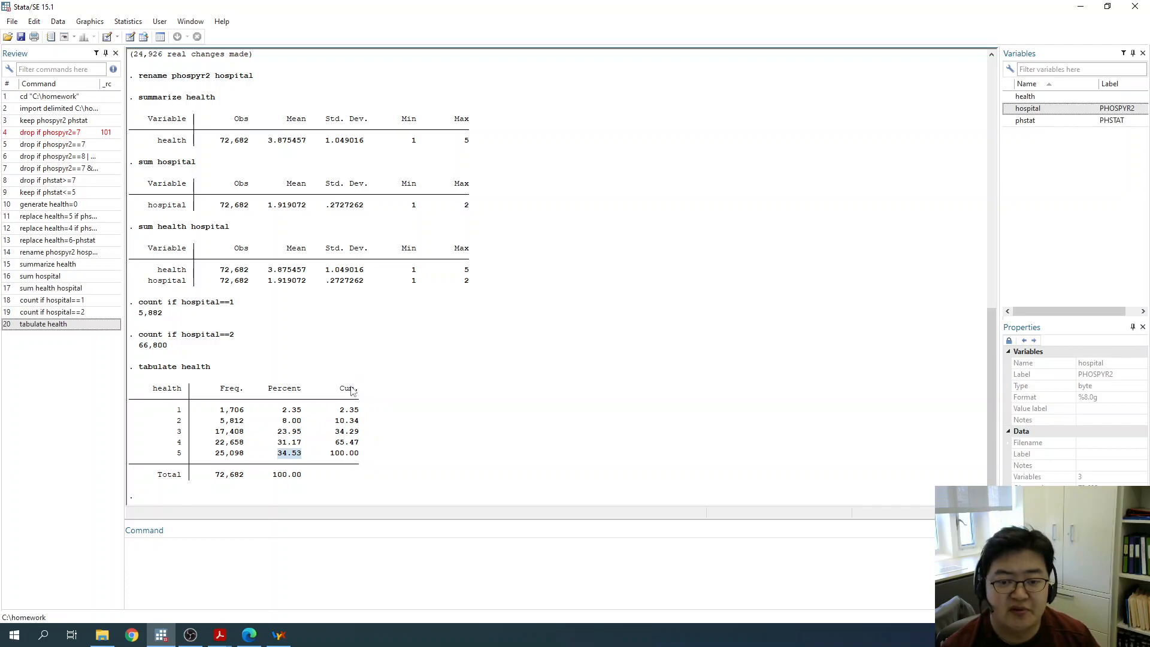
pyautogui.click(311, 449)
# Tabulate the hospital variable with the abbreviated tab command and examine the percentages of its categories.
pyautogui.moveTo(138, 367); pyautogui.dragTo(192, 367)
pyautogui.click(245, 379)
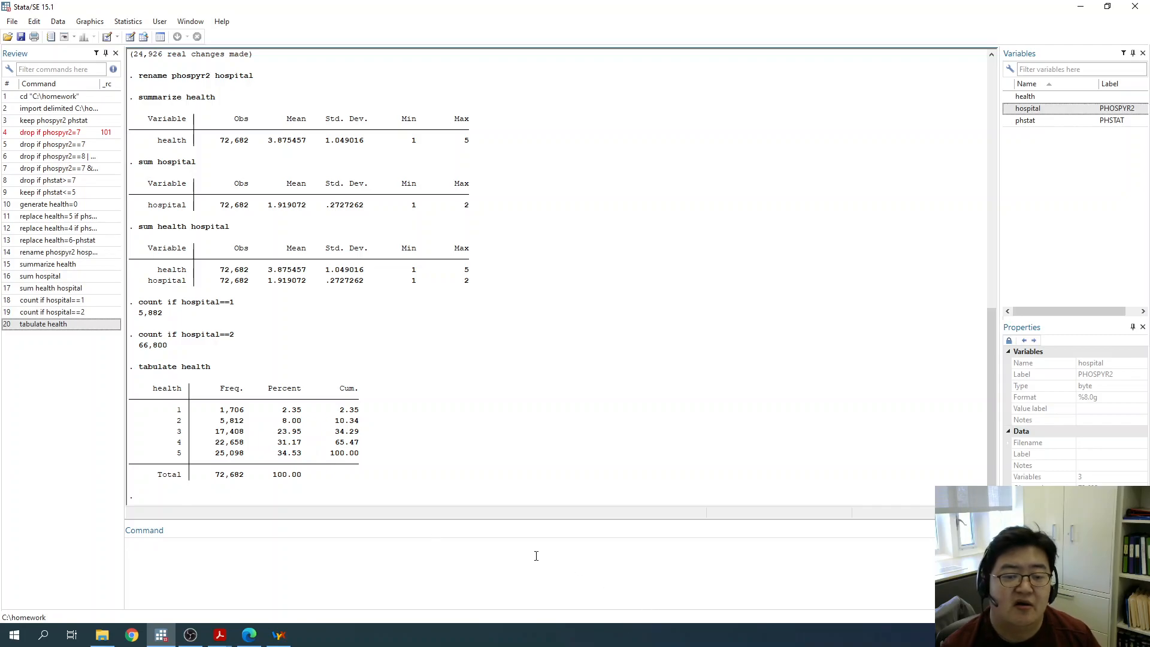
pyautogui.click(258, 569)
pyautogui.write('tab')
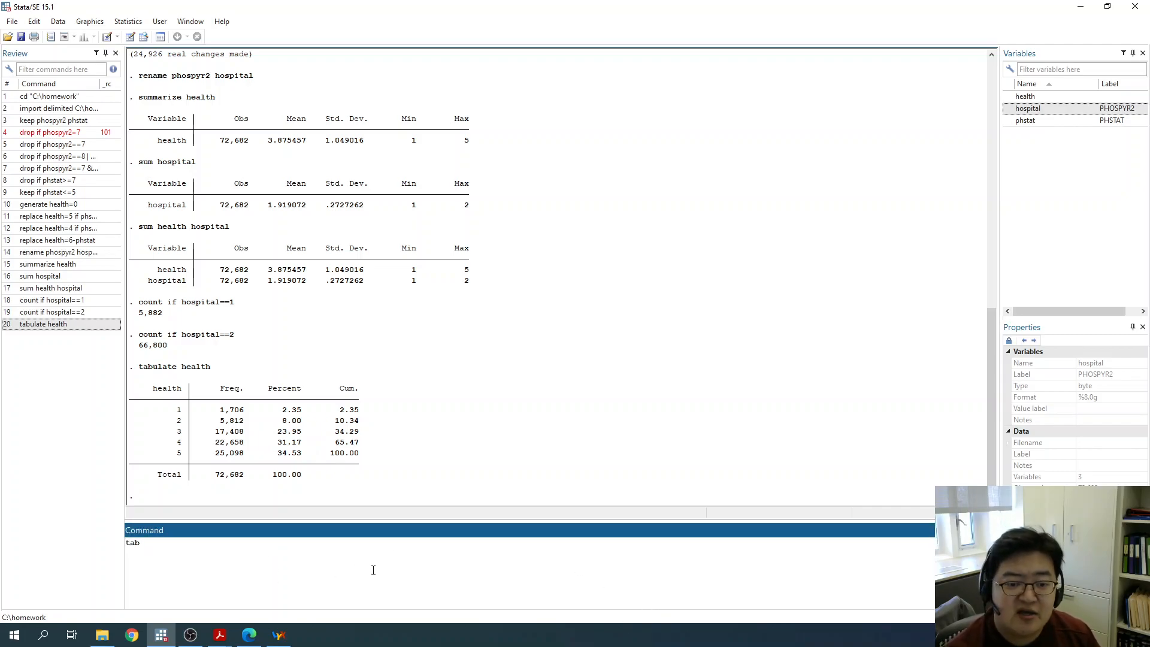
pyautogui.write(' hospital')
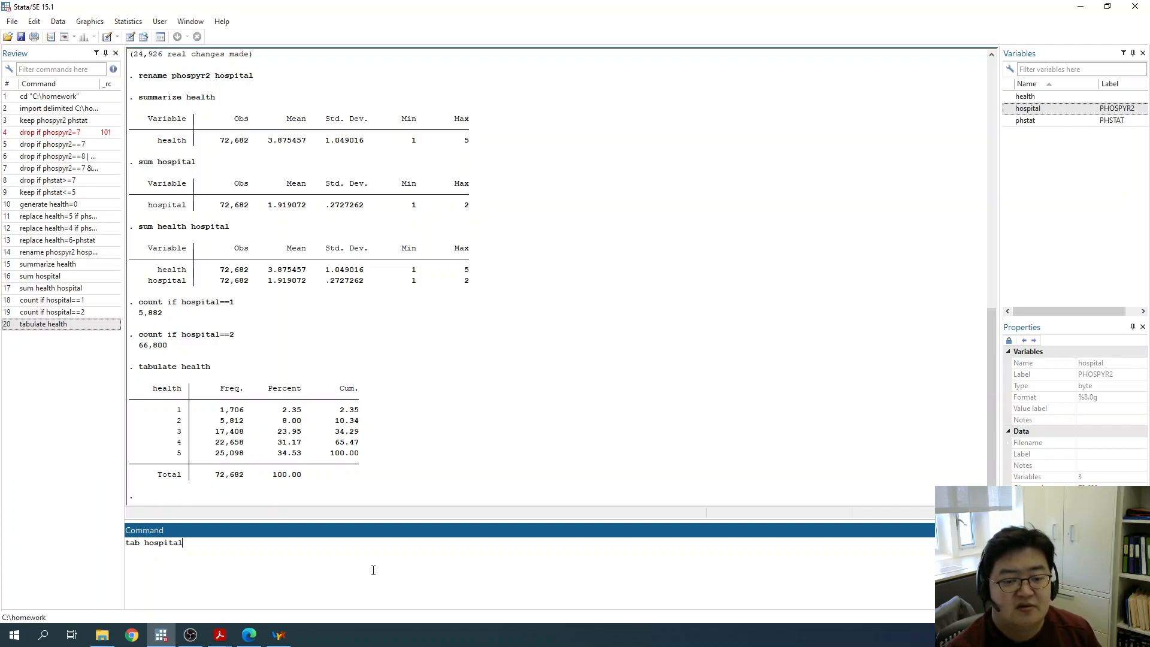
pyautogui.press('Return')
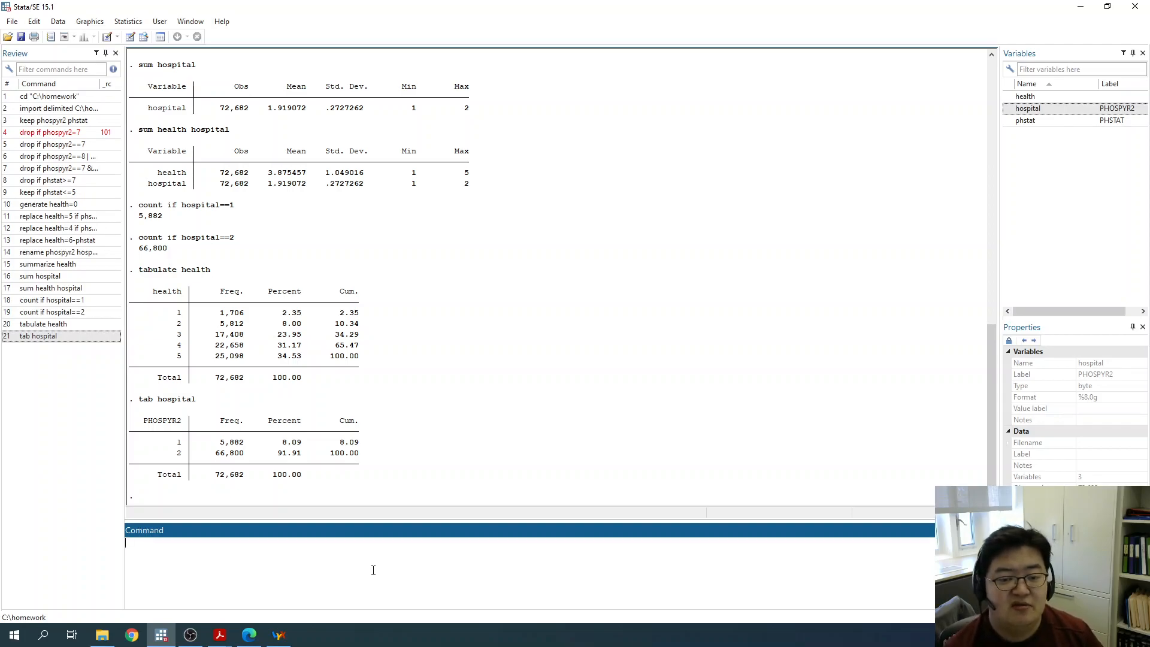
pyautogui.click(180, 447)
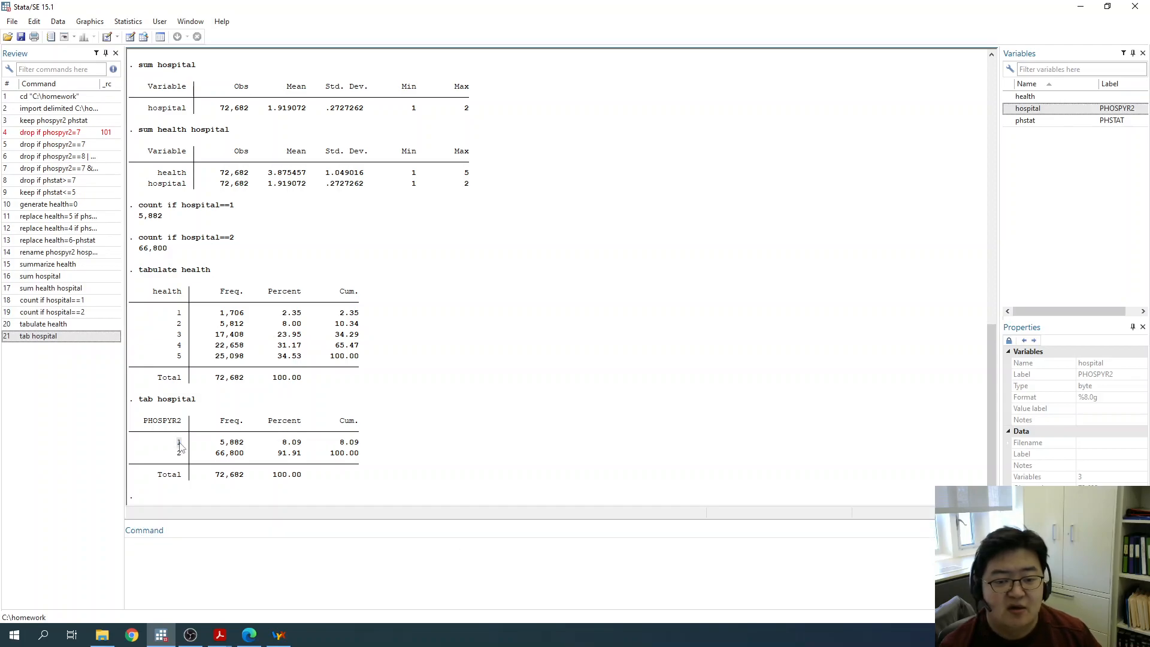
pyautogui.moveTo(281, 442)
pyautogui.mouseDown()
pyautogui.moveTo(304, 442)
pyautogui.moveTo(288, 454)
pyautogui.moveTo(303, 454)
pyautogui.moveTo(278, 444)
pyautogui.mouseUp()
pyautogui.click(295, 451)
pyautogui.click(383, 451)
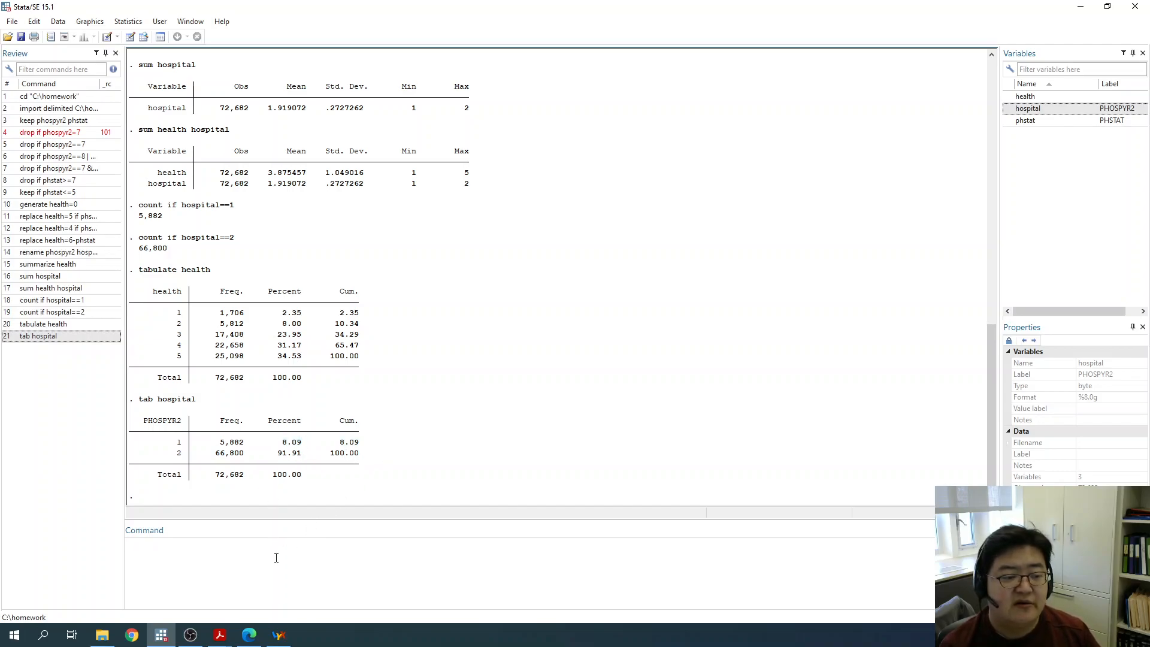
# Draw a histogram of hospital and move the graph window off the results tables.
pyautogui.click(267, 567)
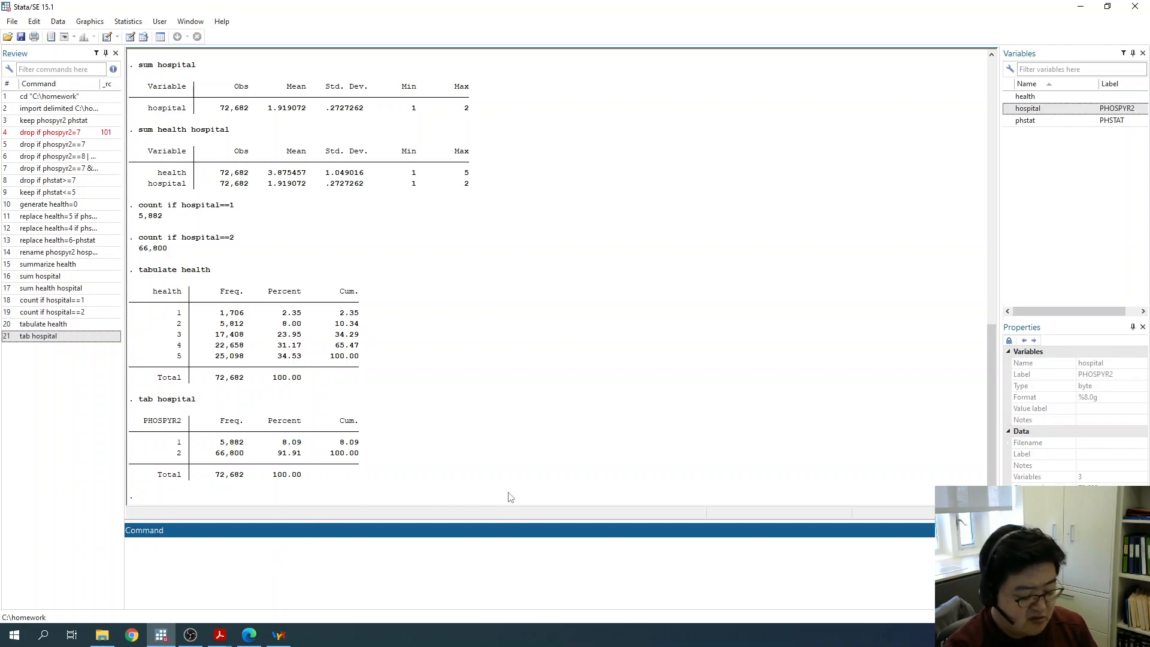
pyautogui.write('histogram')
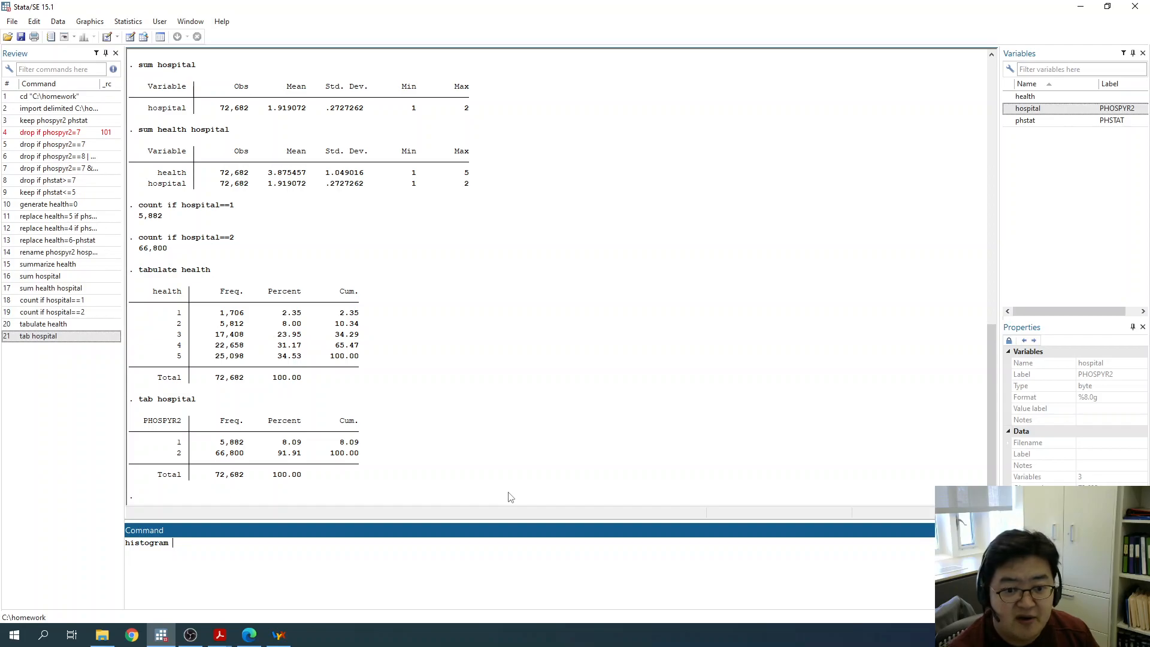
pyautogui.write(' hospital')
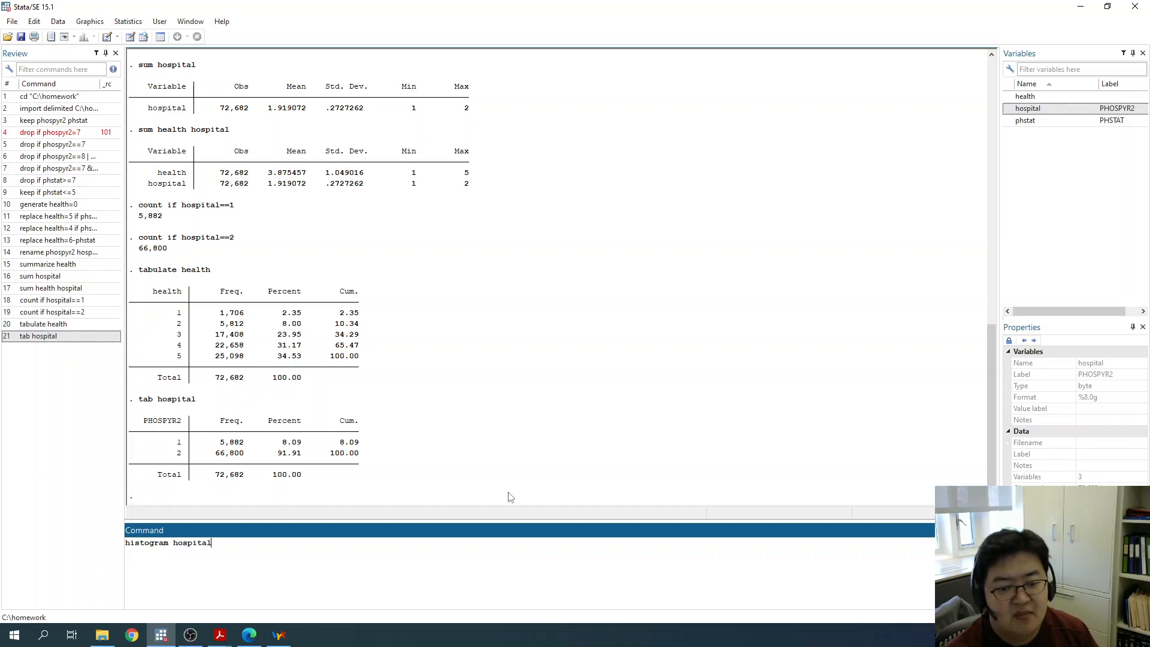
pyautogui.press('Return')
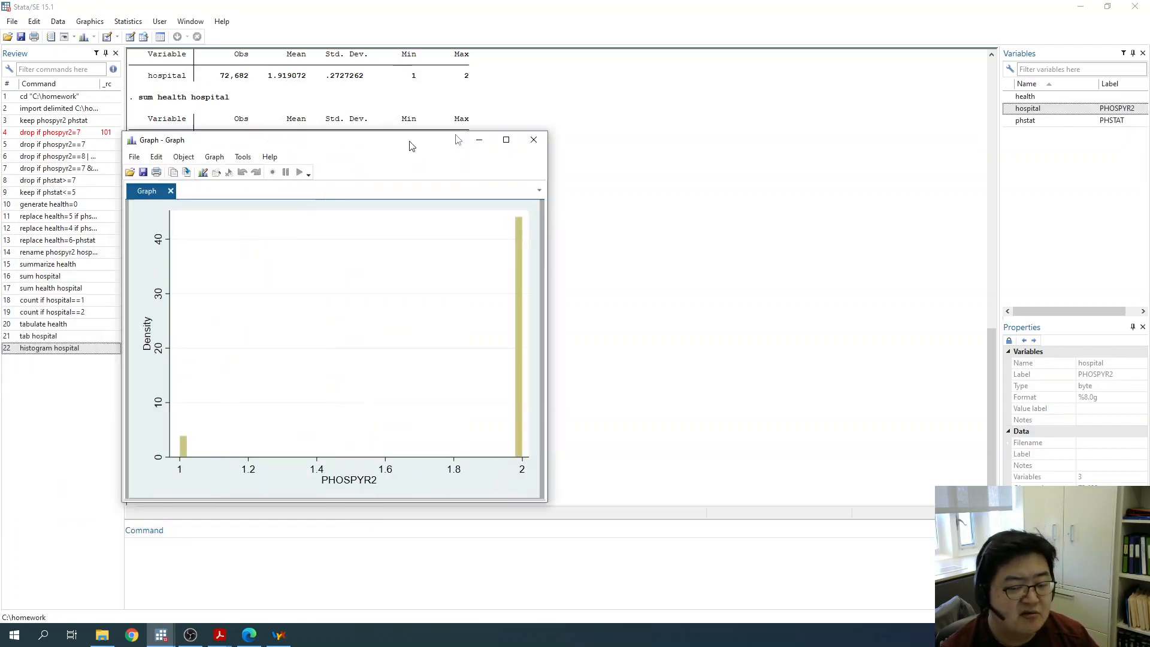
pyautogui.moveTo(310, 152); pyautogui.dragTo(743, 133)
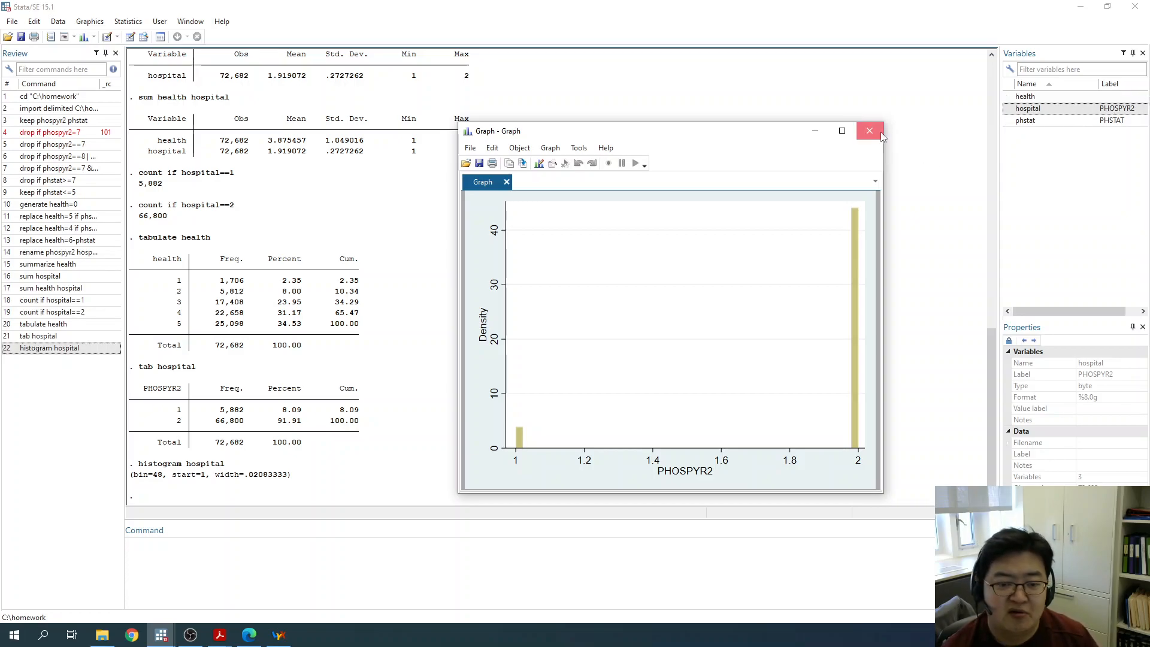
# Draw a histogram of health with the abbreviated hist command, view it, and close the graph.
pyautogui.click(221, 557)
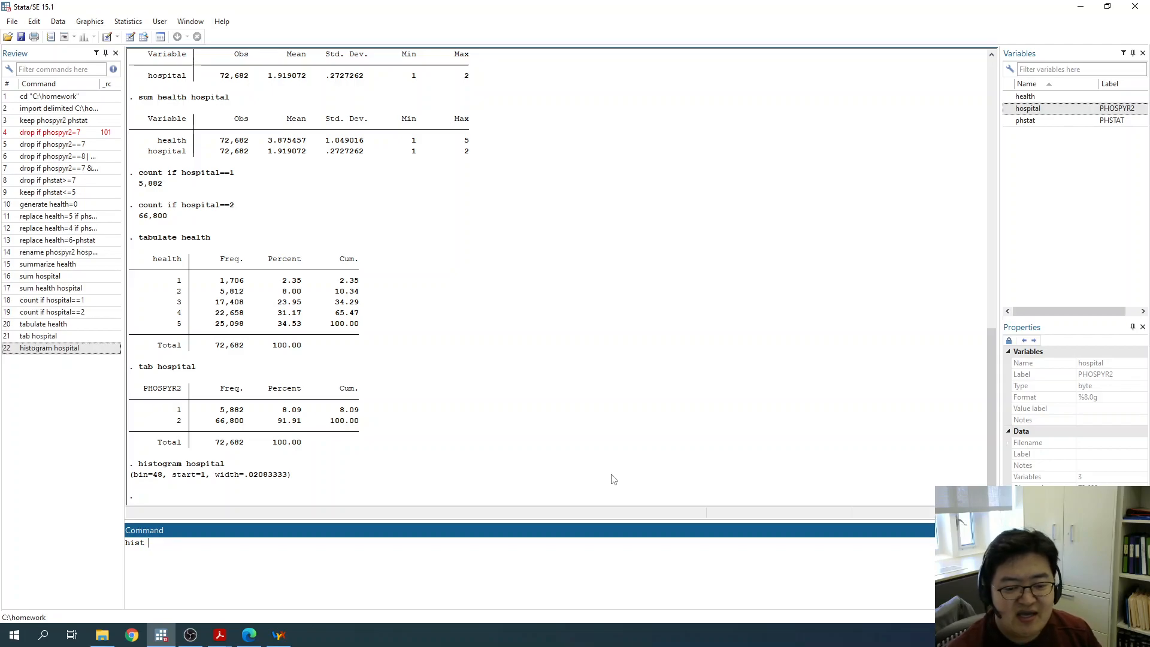
pyautogui.write('health')
pyautogui.press('Return')
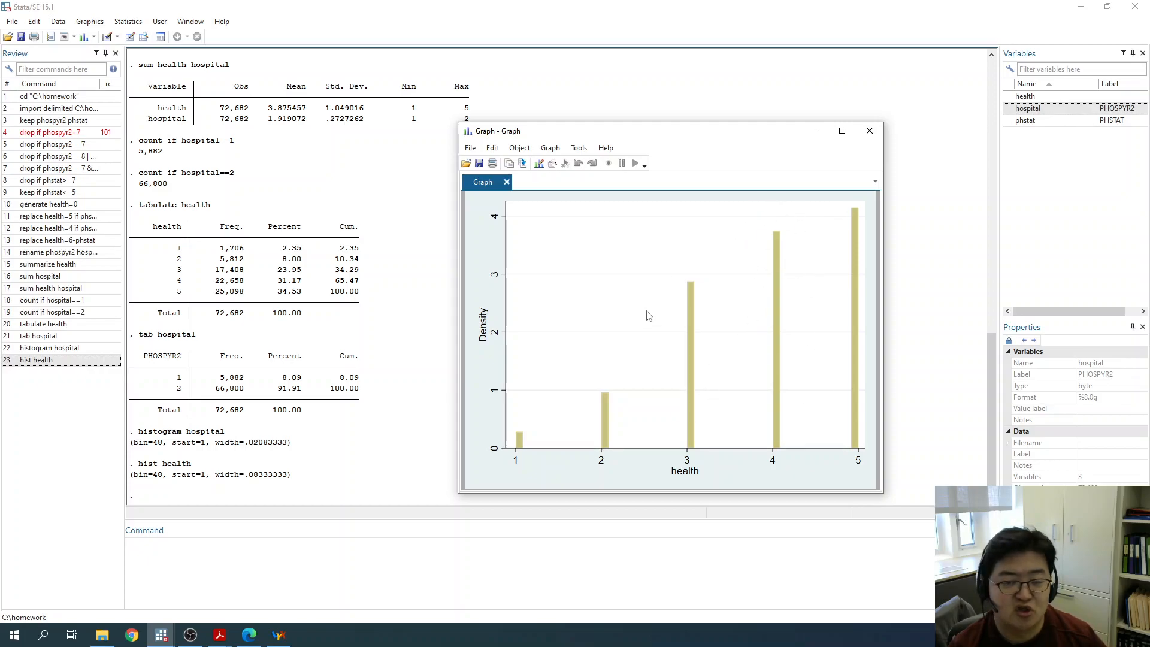
pyautogui.click(870, 131)
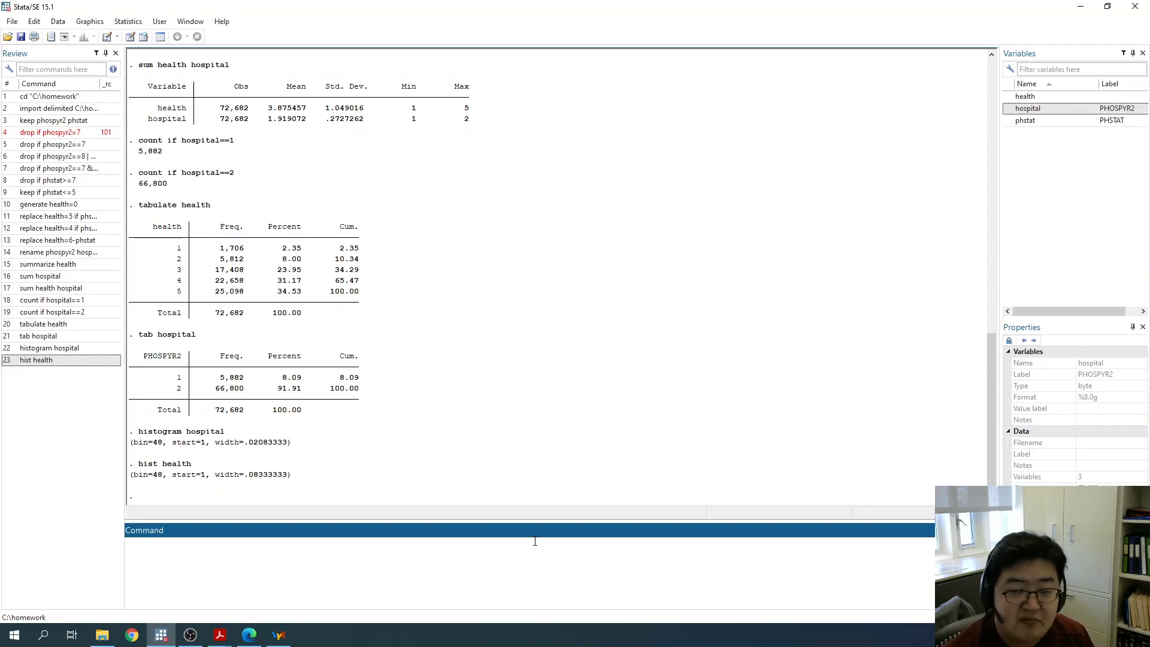
# Count the observations with missing health values using health==. as the condition, and check the result.
pyautogui.write('count if')
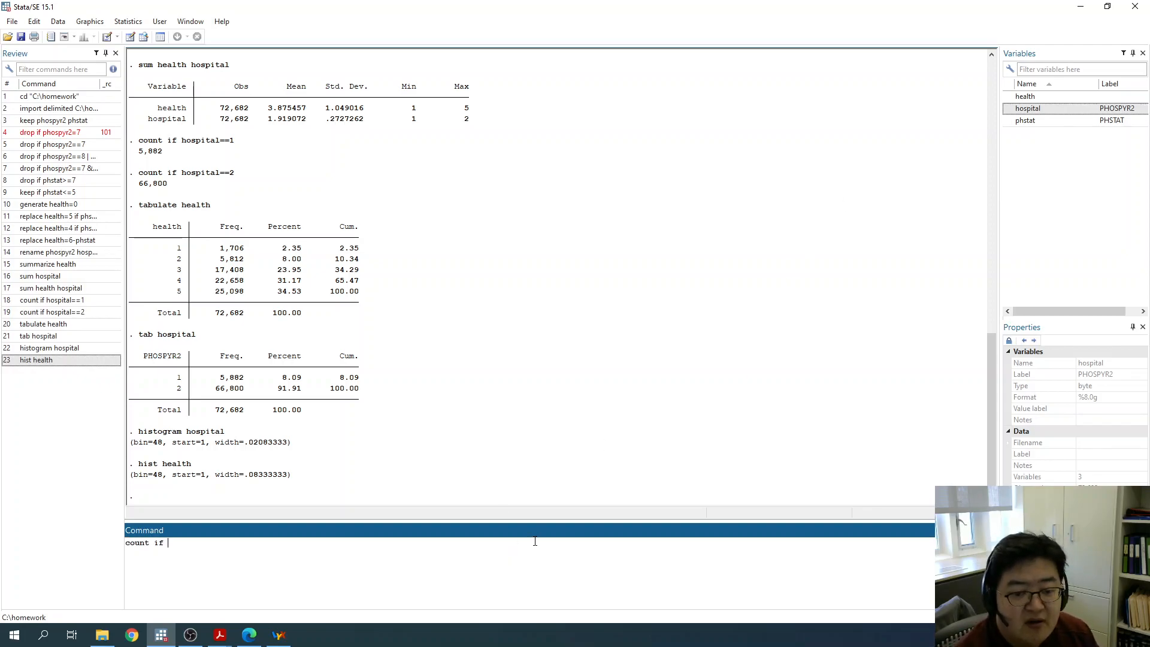
pyautogui.write(' health==.')
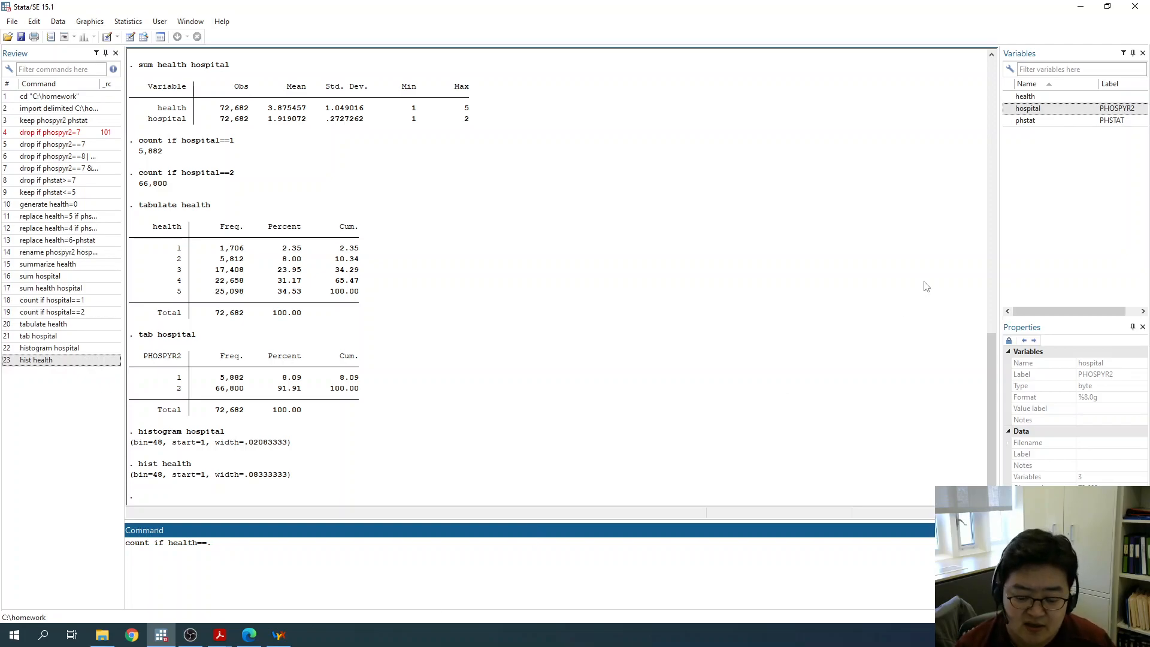
pyautogui.press('Return')
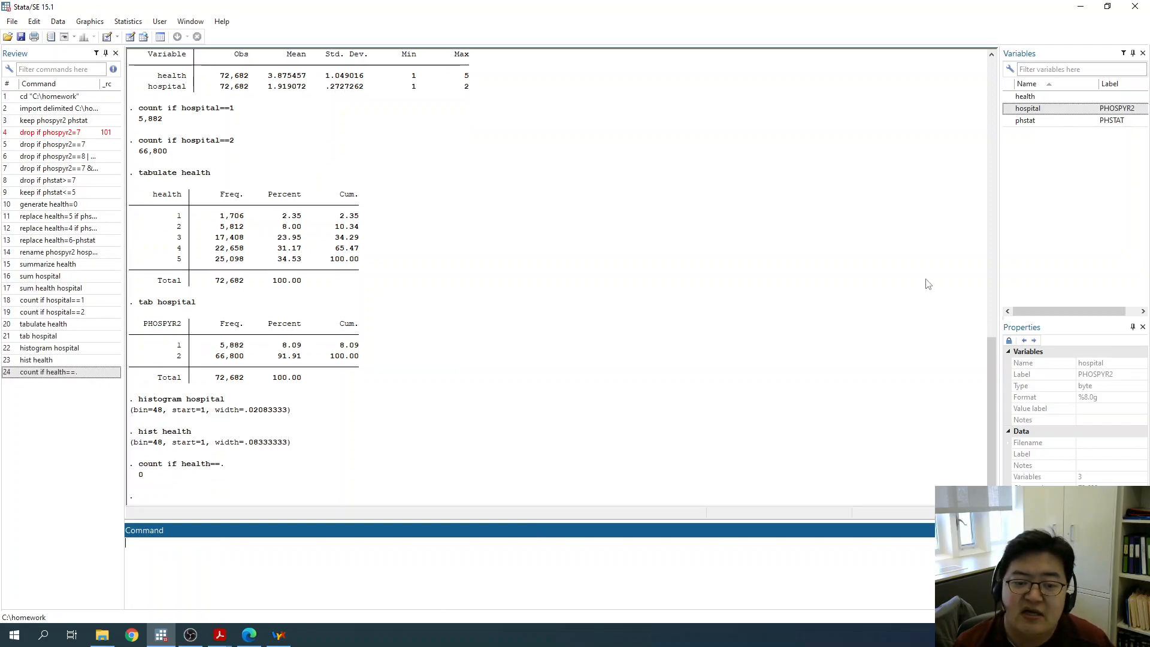
pyautogui.moveTo(227, 468); pyautogui.dragTo(221, 466)
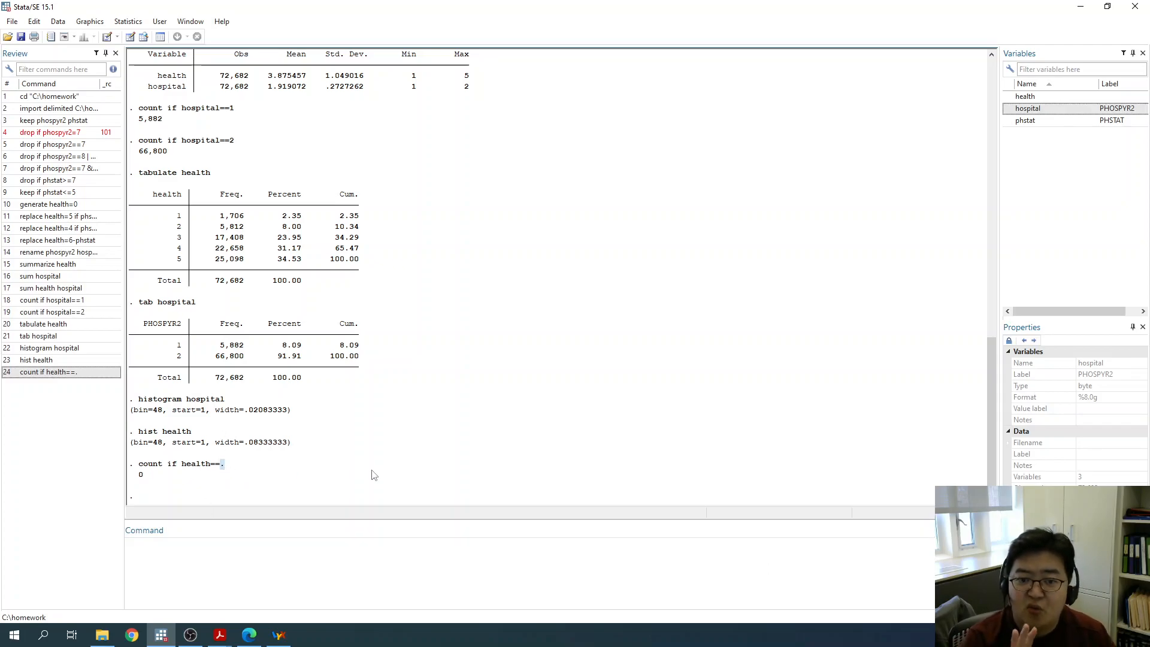
pyautogui.click(142, 476)
pyautogui.moveTo(139, 477); pyautogui.dragTo(144, 476)
pyautogui.click(225, 469)
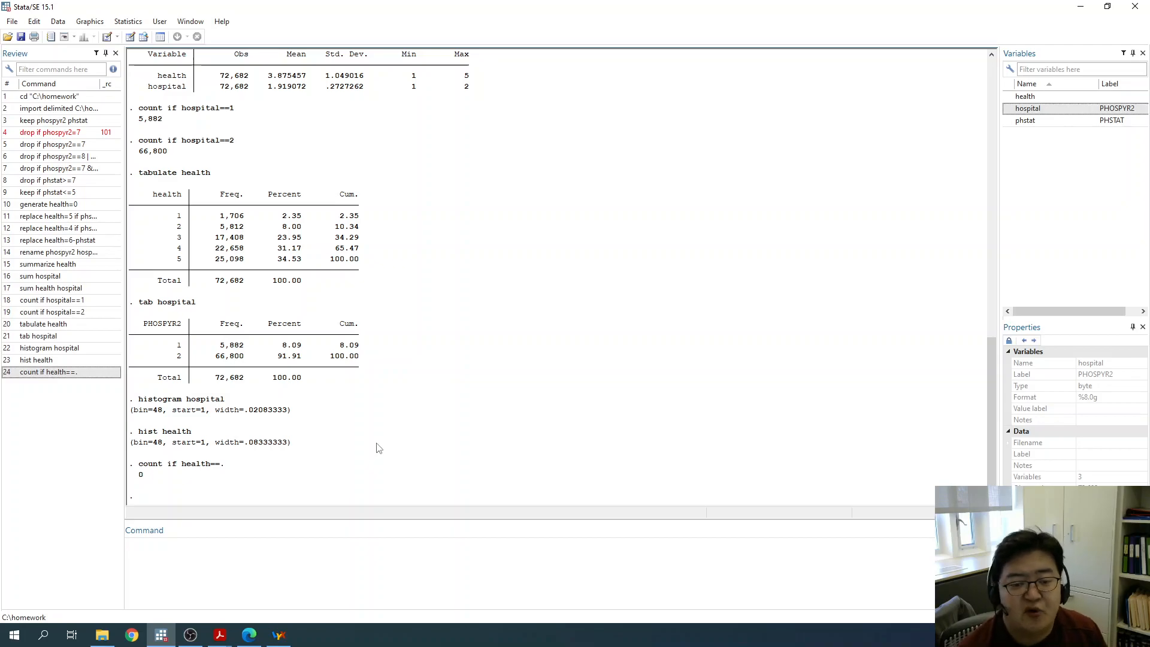
# Drop the observations with missing health values using the condition health==. and review the executed command.
pyautogui.click(478, 575)
pyautogui.write('d')
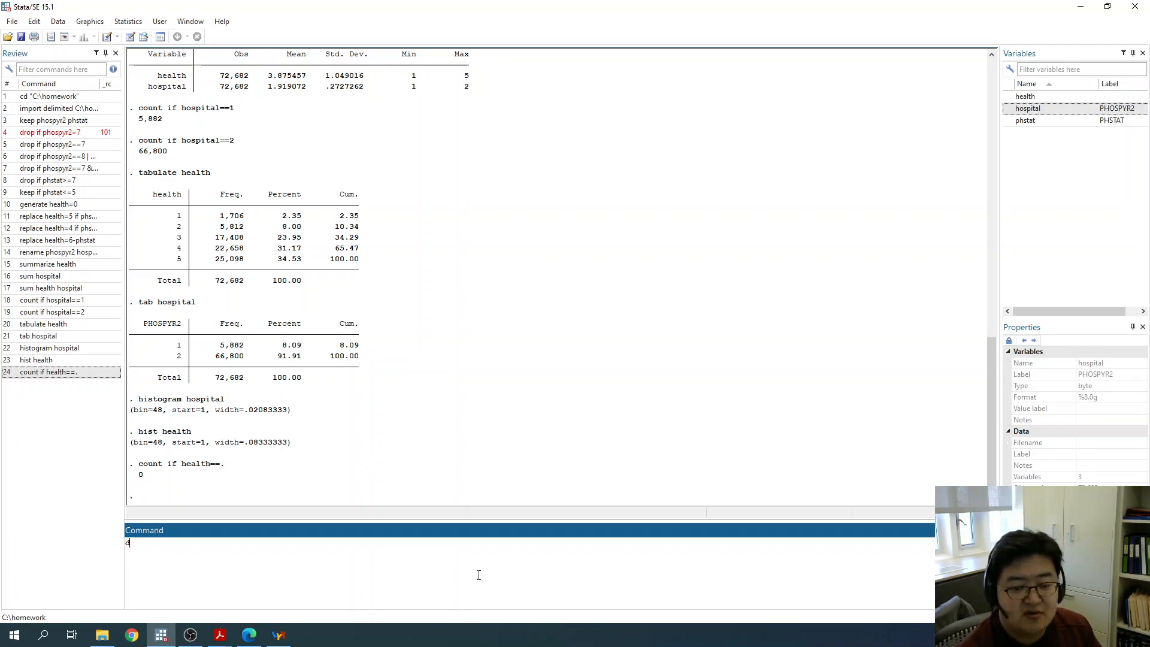
pyautogui.write('rop if health==.')
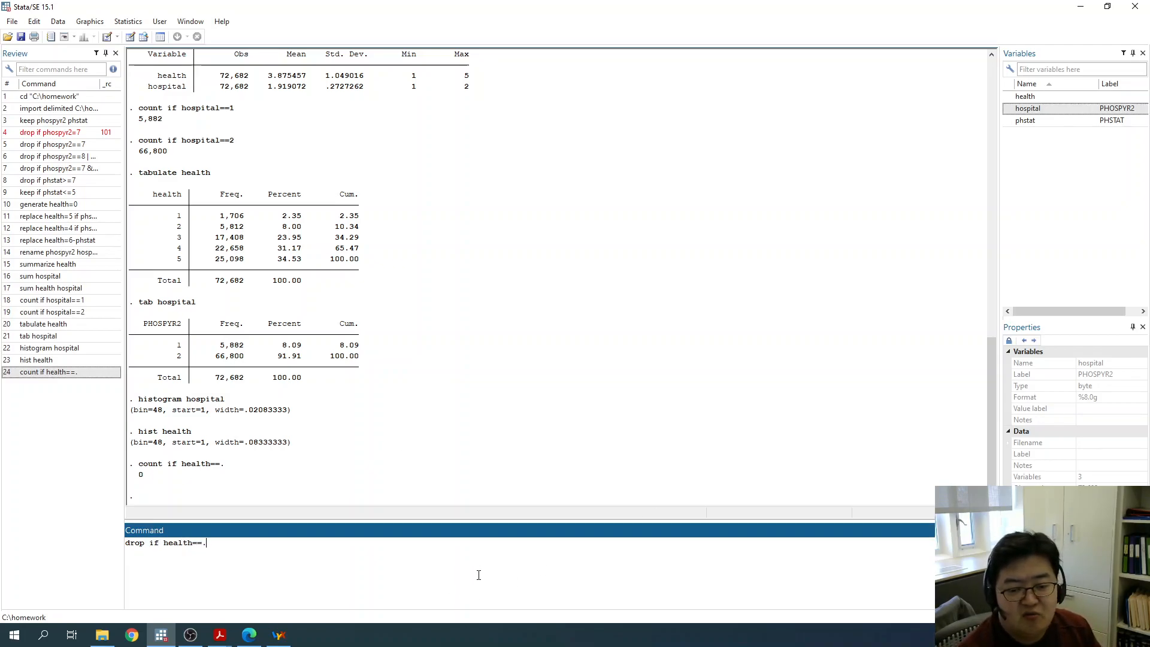
pyautogui.press('Return')
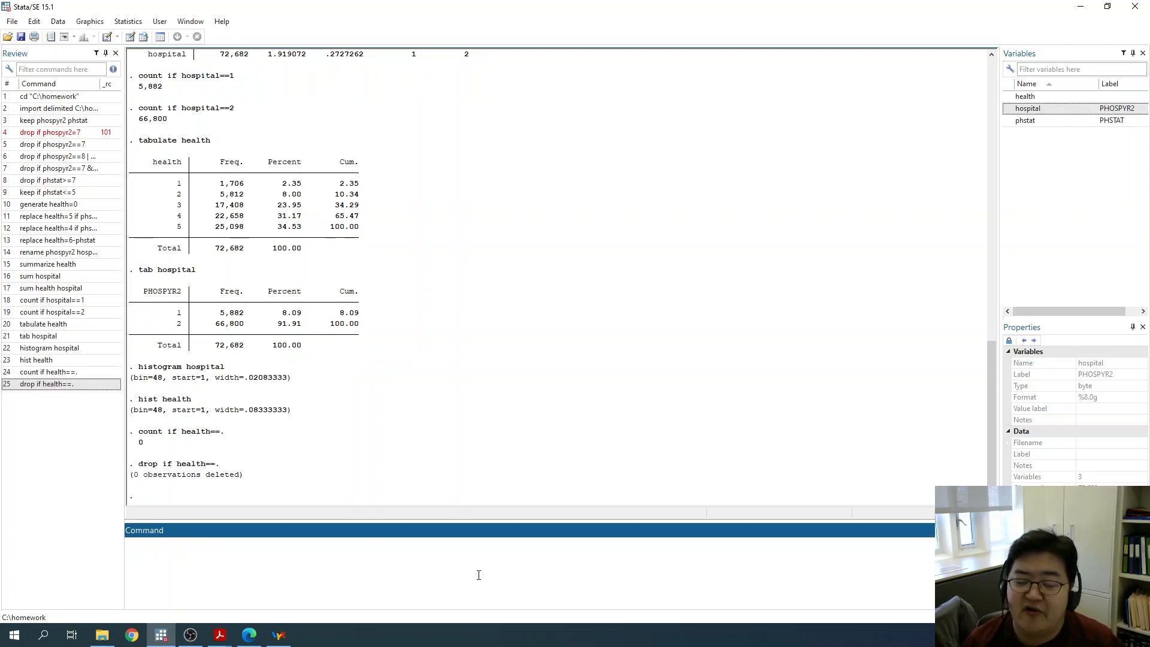
pyautogui.moveTo(220, 465)
pyautogui.mouseDown()
pyautogui.moveTo(210, 475)
pyautogui.moveTo(134, 470)
pyautogui.mouseUp()
pyautogui.click(191, 490)
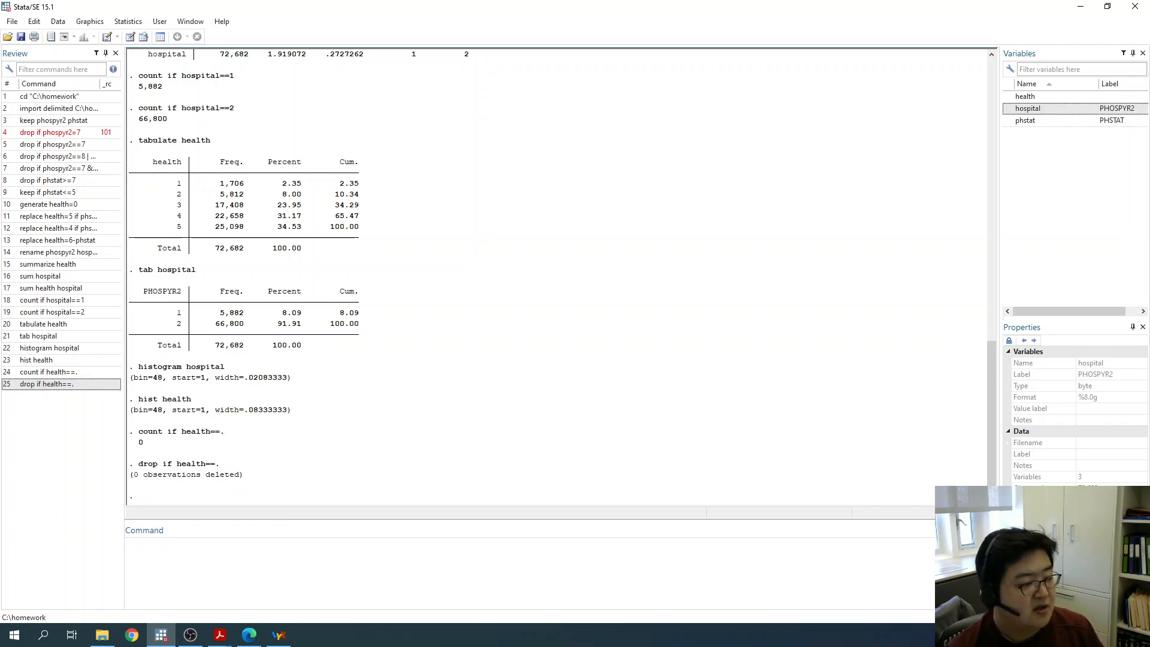
# Estimate the mean of health with the mean command.
pyautogui.hotkey('alt', 'Tab')
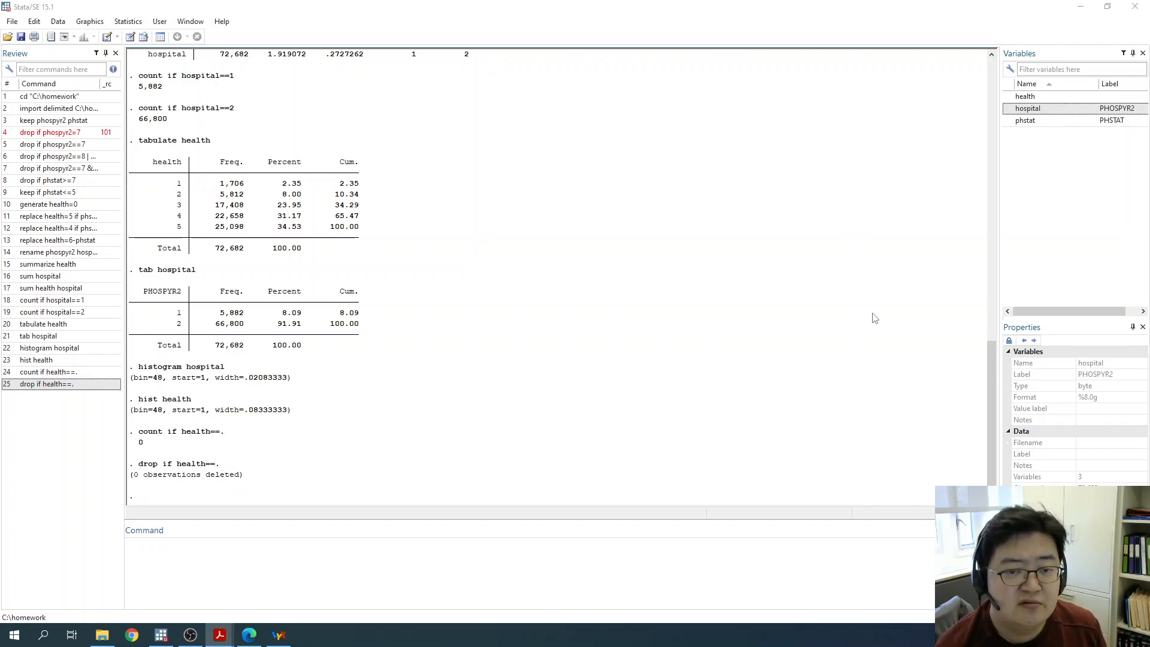
pyautogui.click(347, 575)
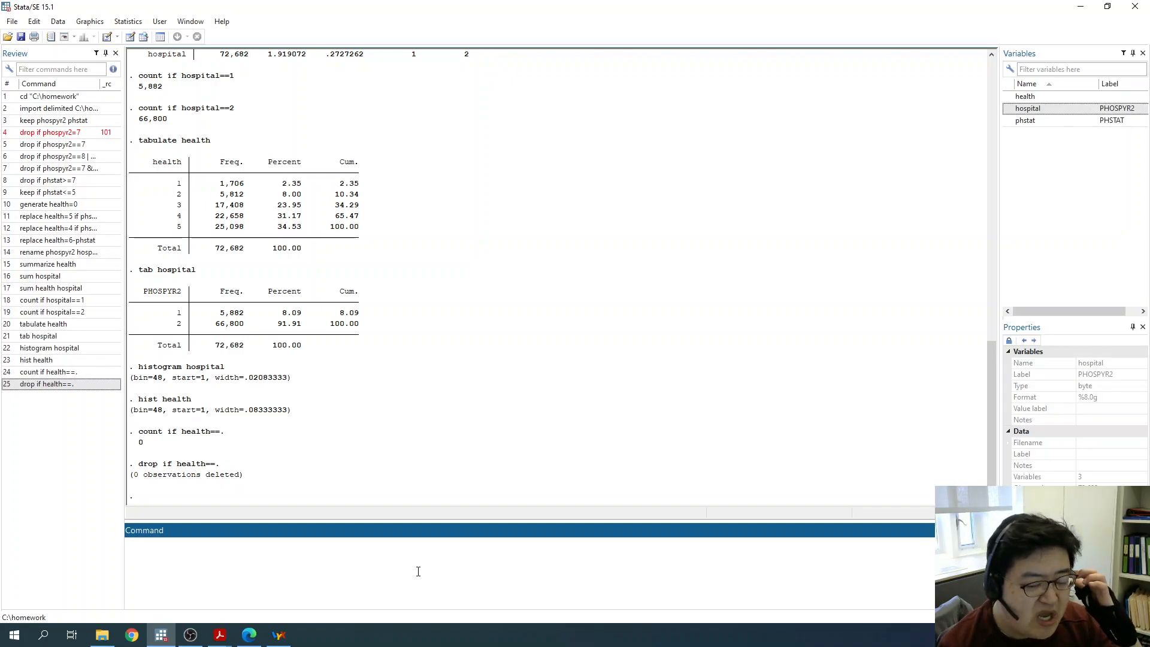
pyautogui.write('mean ')
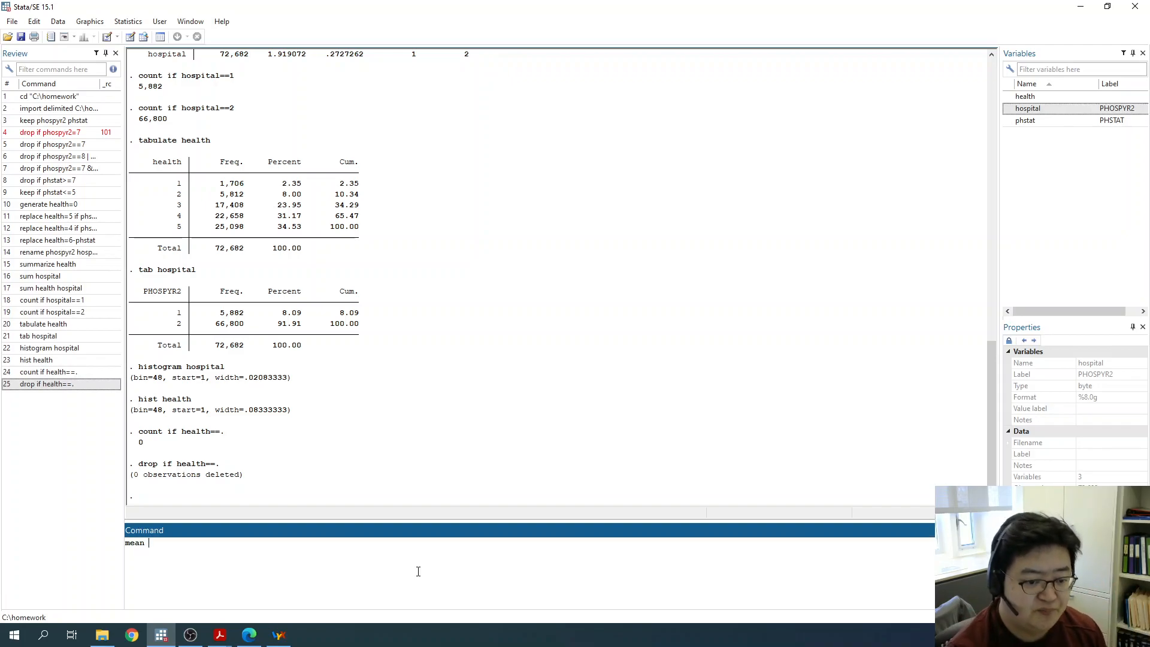
pyautogui.write('health')
pyautogui.press('Return')
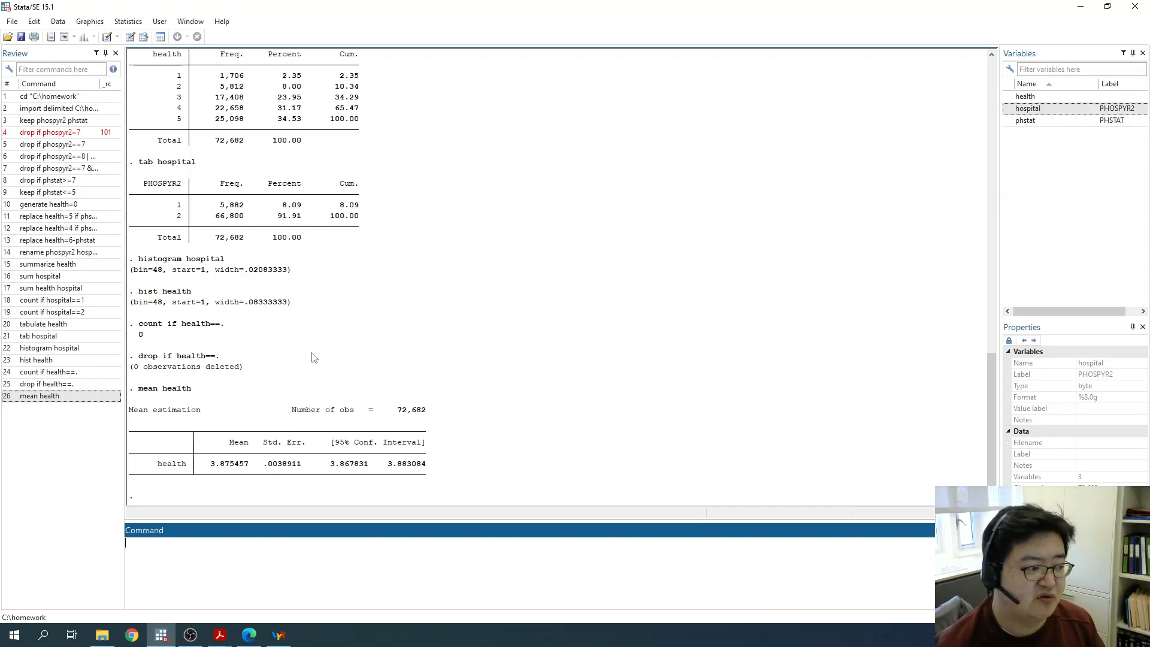
# Estimate the mean of health separately for each hospital group using the over(hospital) option.
pyautogui.write('mean ')
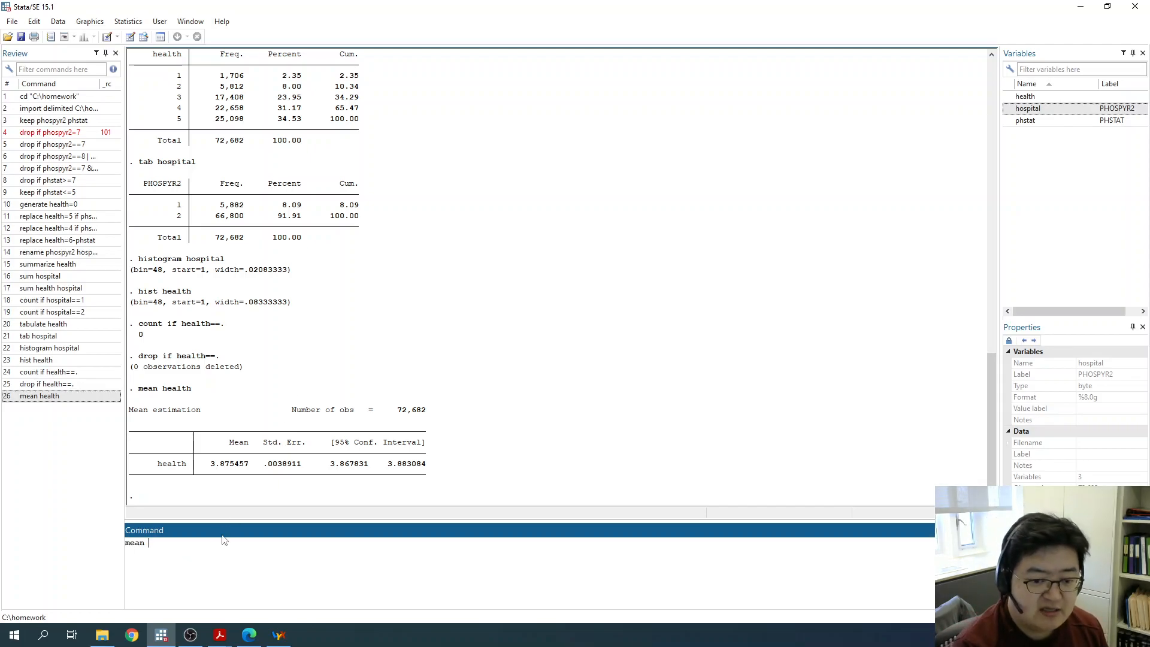
pyautogui.write('health, over(hospital)')
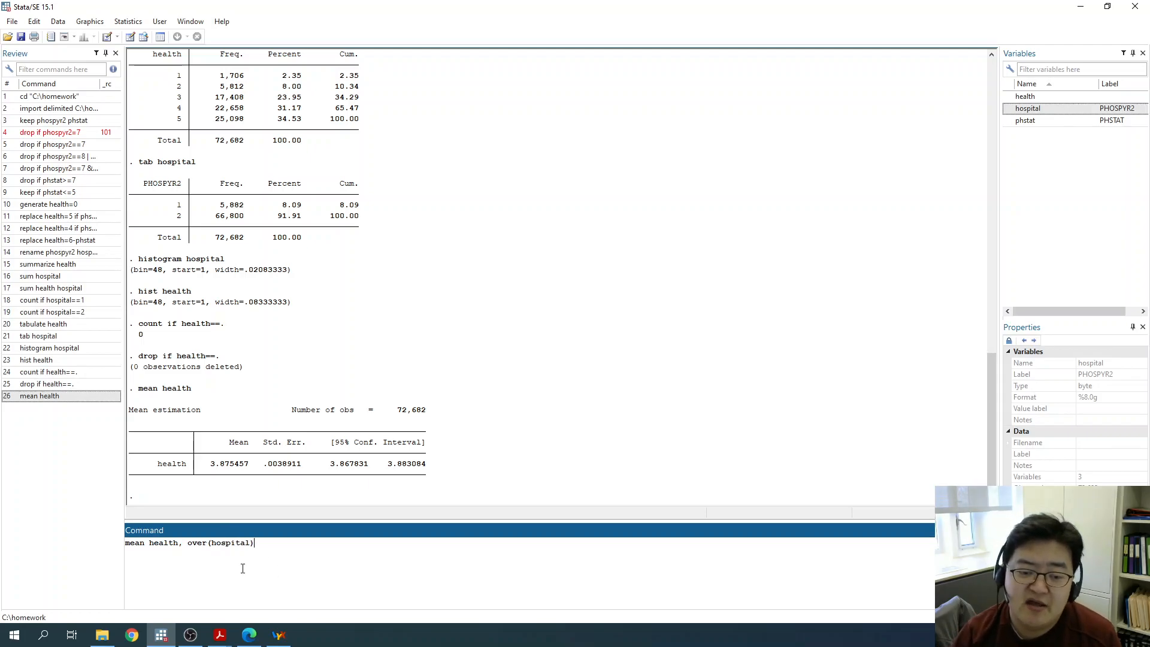
pyautogui.moveTo(188, 542); pyautogui.dragTo(255, 544)
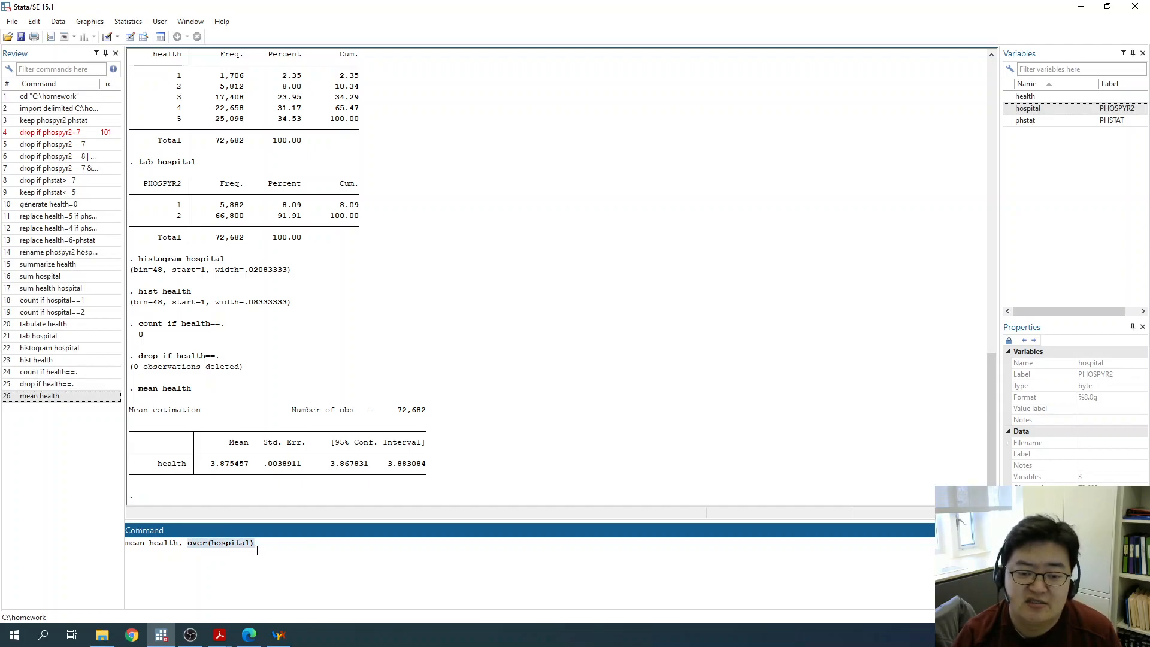
pyautogui.click(203, 543)
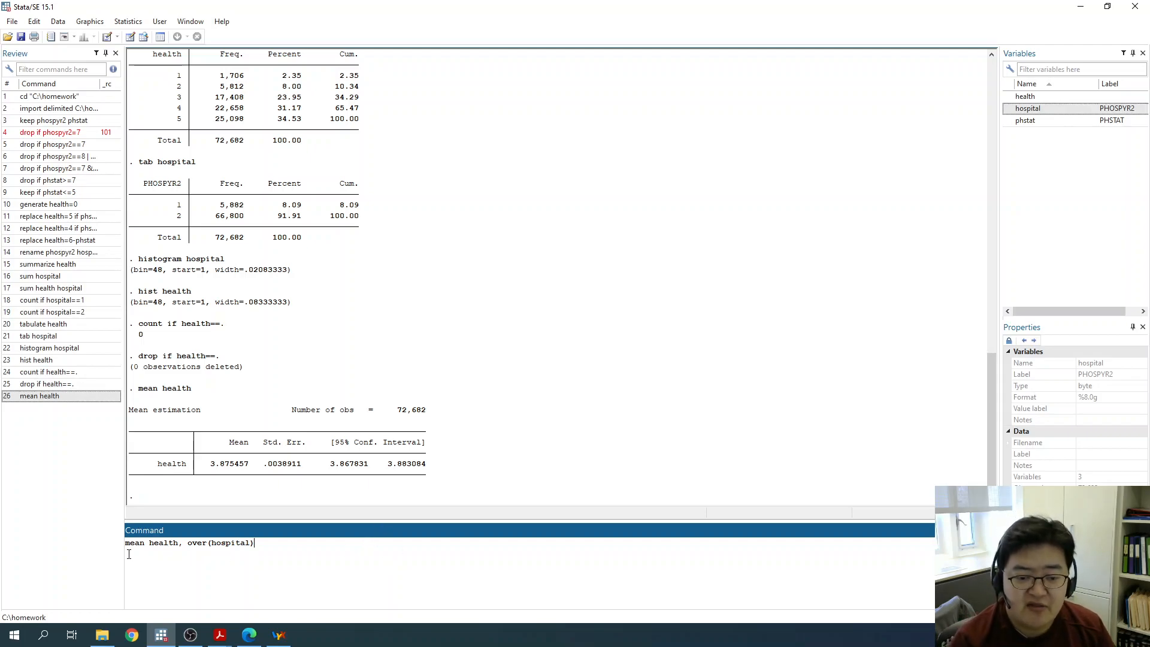
pyautogui.press('Return')
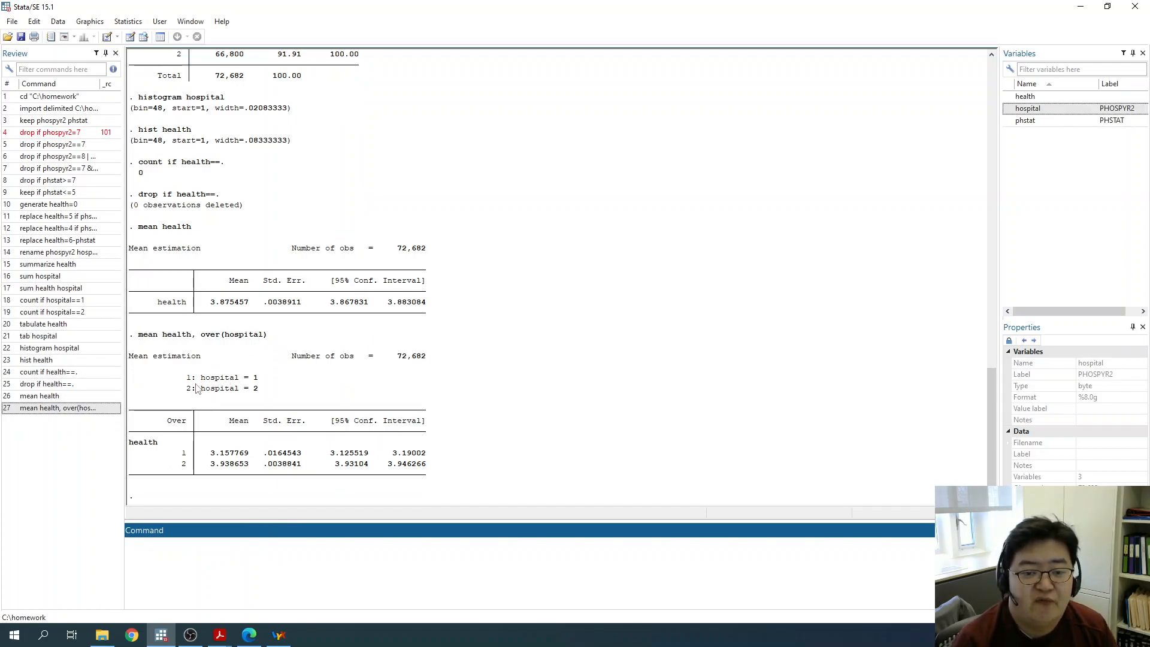
# Compare the mean and standard error of health between hospital groups 1 and 2 in the estimation table.
pyautogui.moveTo(199, 378); pyautogui.dragTo(260, 381)
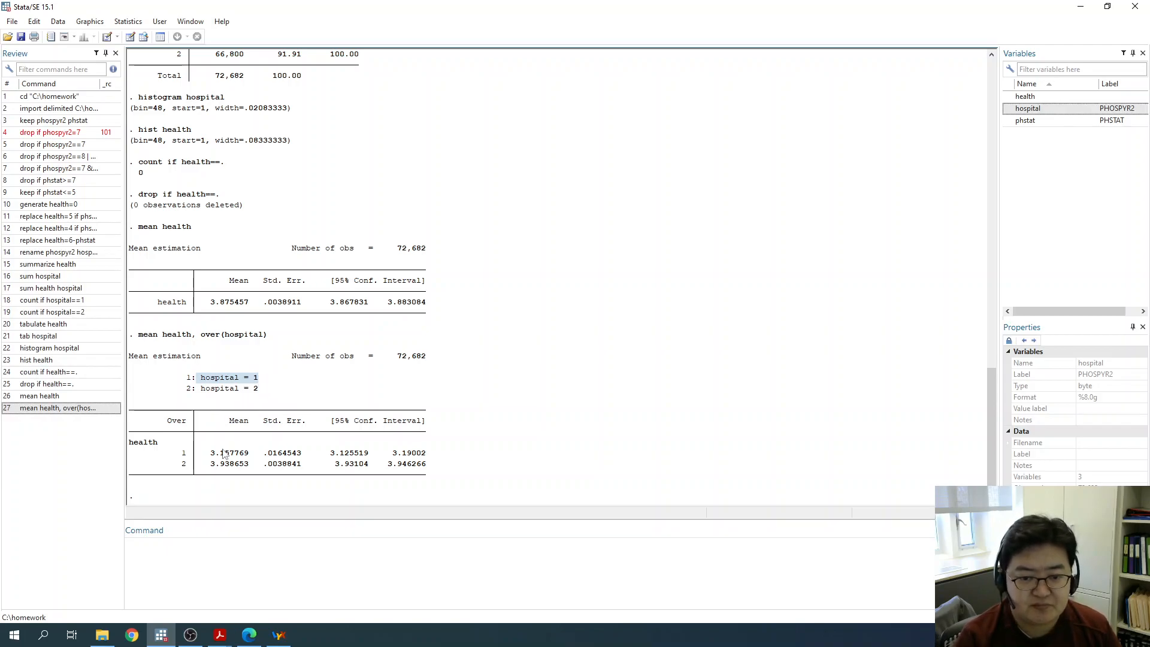
pyautogui.moveTo(206, 453); pyautogui.dragTo(311, 456)
pyautogui.moveTo(201, 389); pyautogui.dragTo(261, 392)
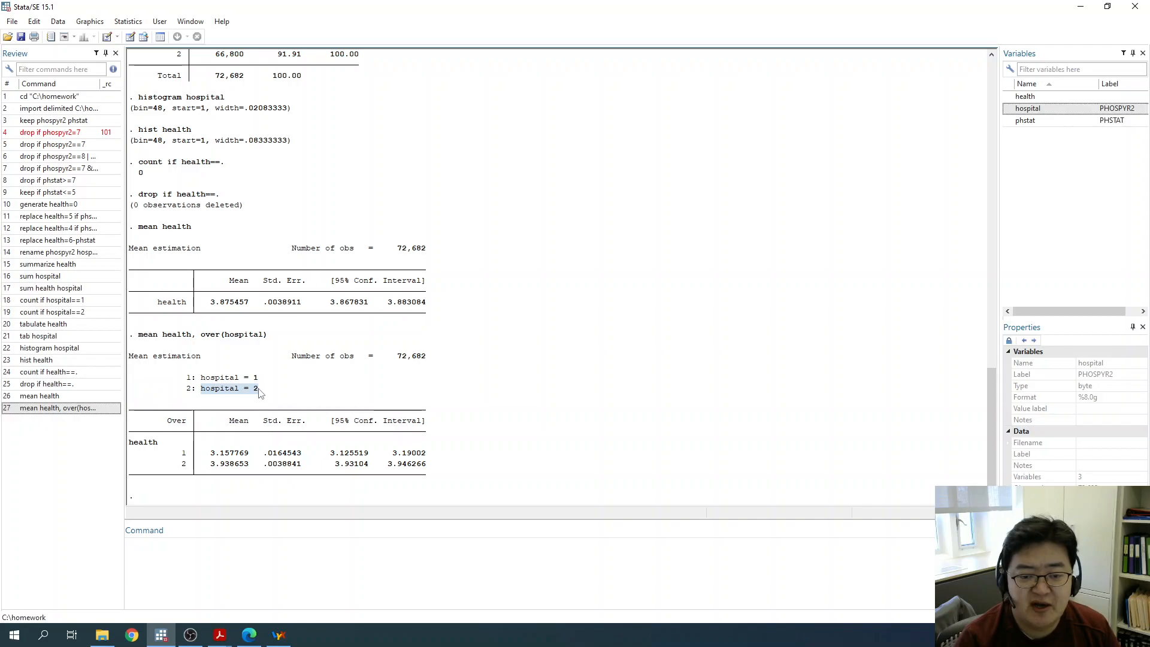
pyautogui.moveTo(207, 464); pyautogui.dragTo(309, 466)
pyautogui.click(310, 466)
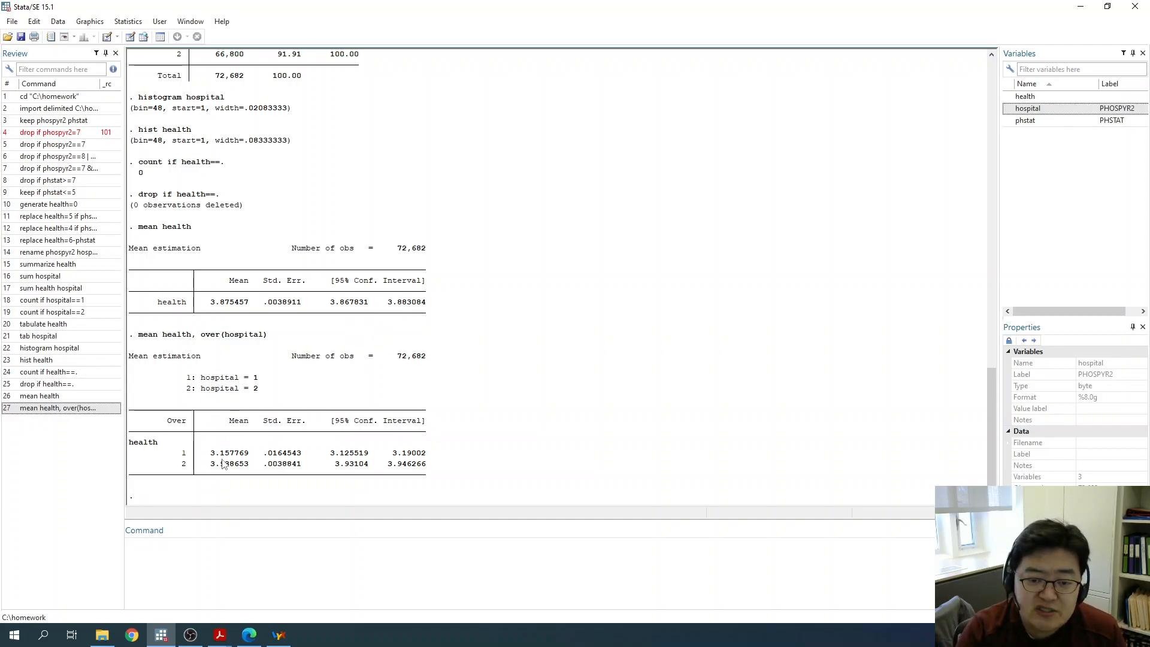
pyautogui.moveTo(211, 465); pyautogui.dragTo(247, 464)
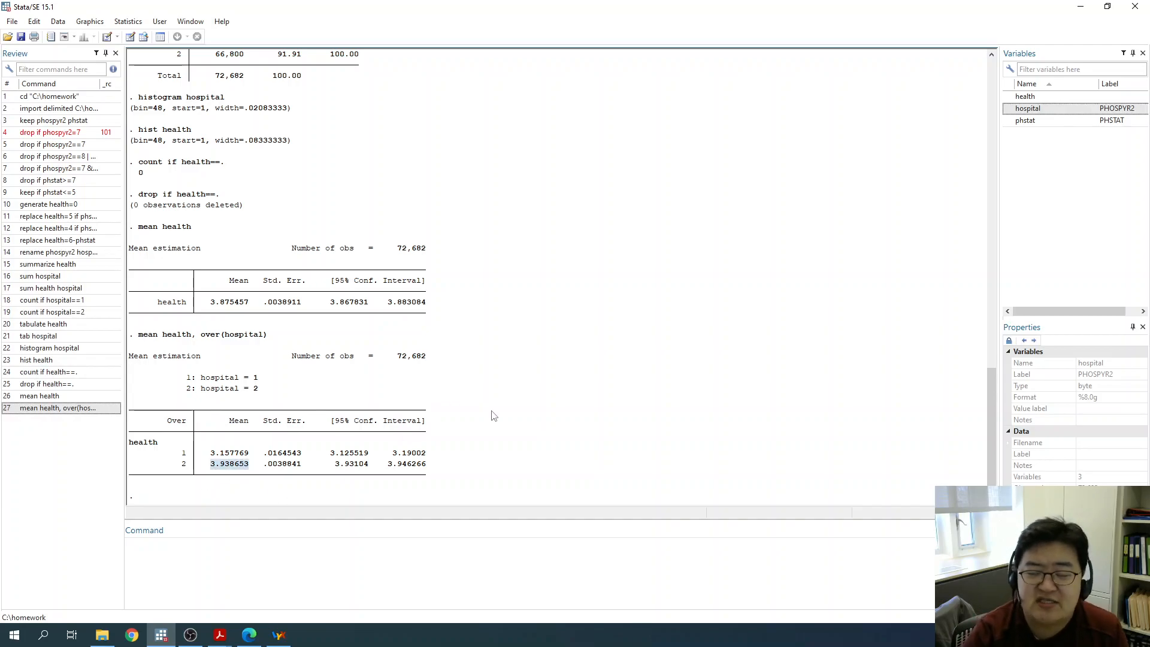
pyautogui.click(186, 471)
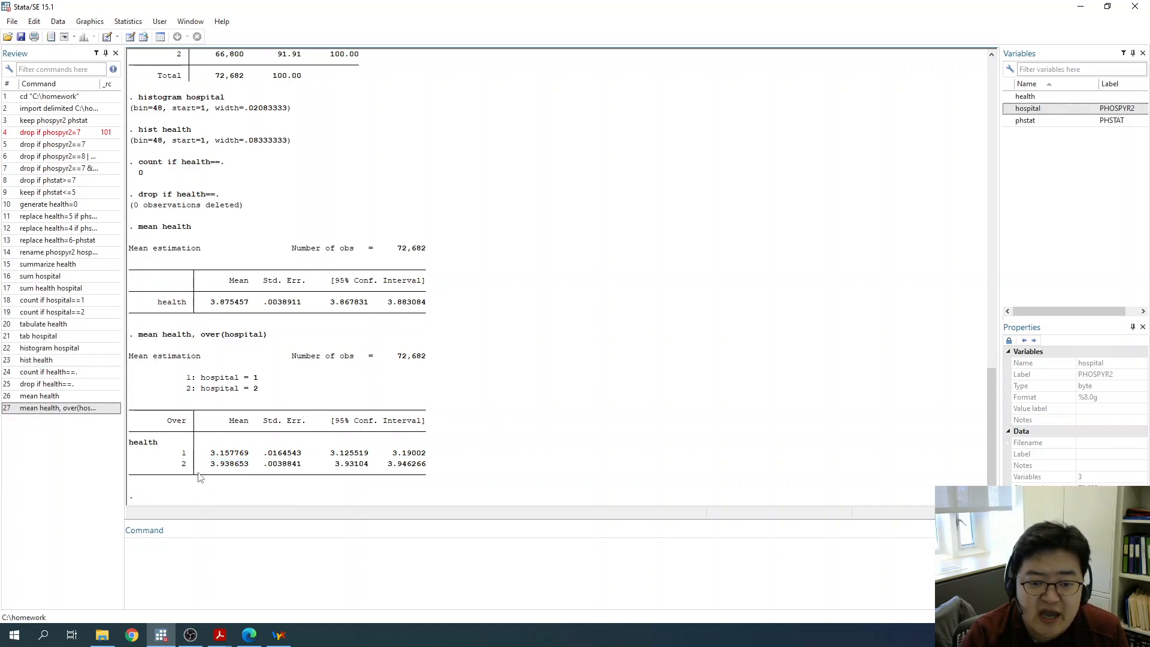
pyautogui.moveTo(211, 471); pyautogui.dragTo(250, 472)
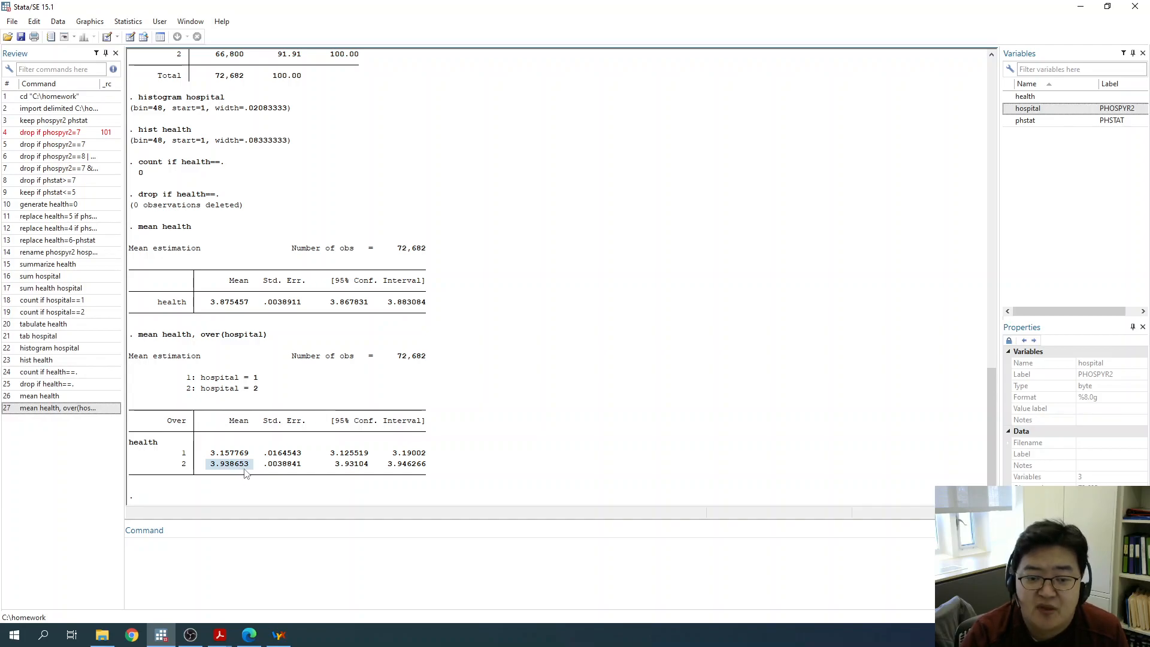
pyautogui.doubleClick(183, 465)
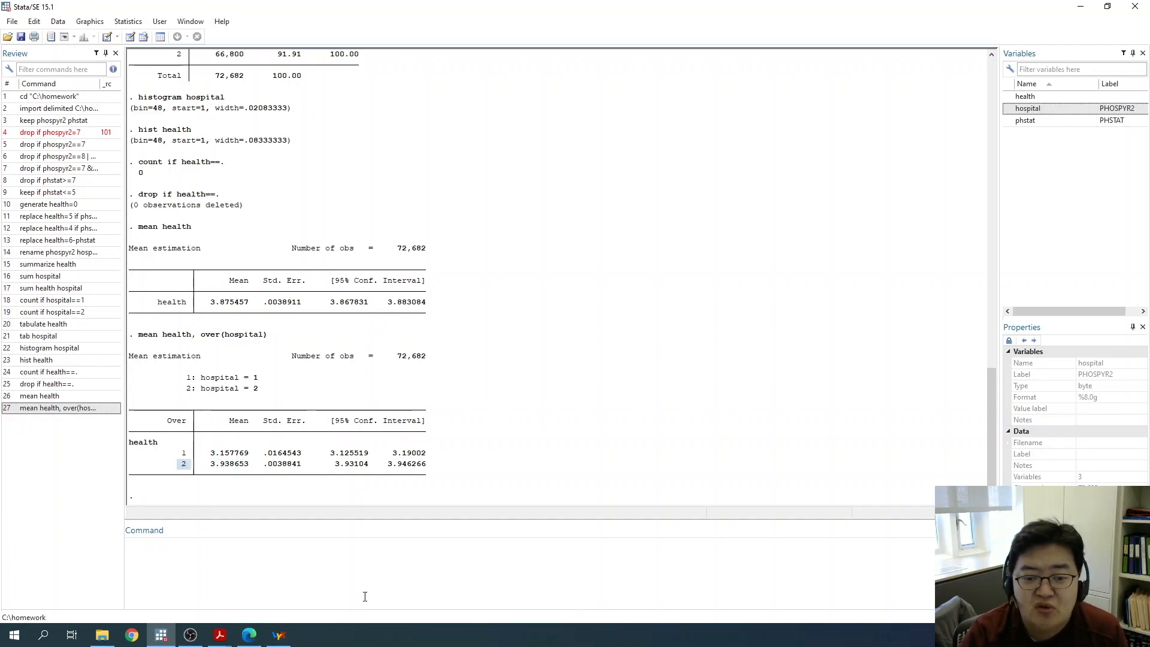
pyautogui.doubleClick(185, 454)
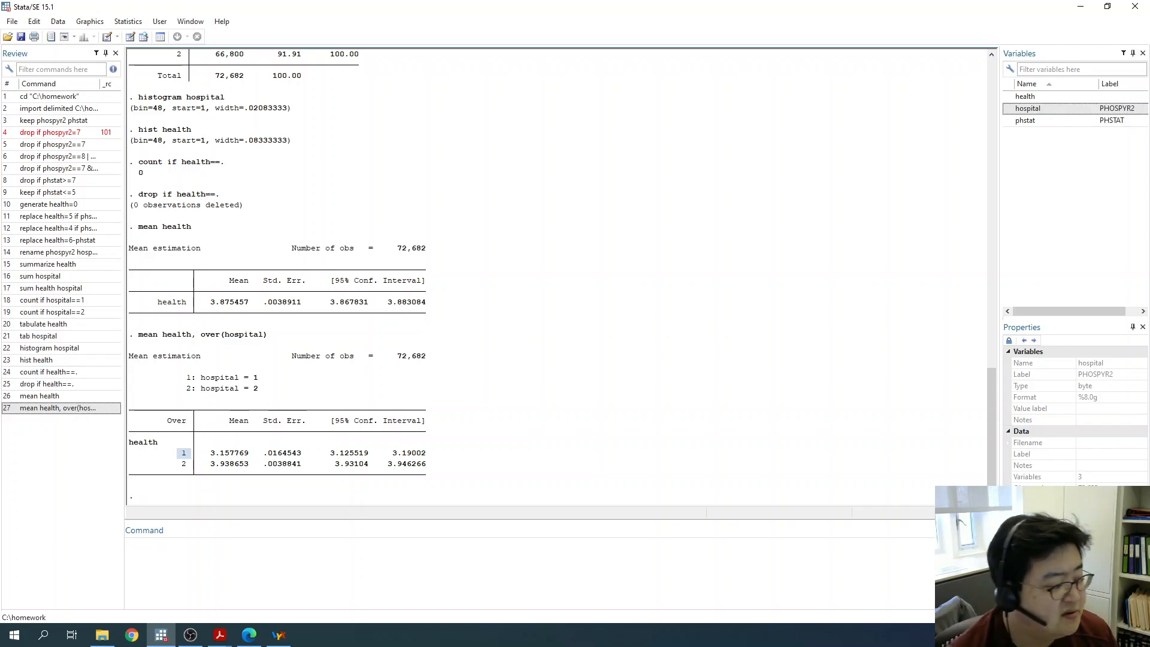
pyautogui.hotkey('alt', 'Tab')
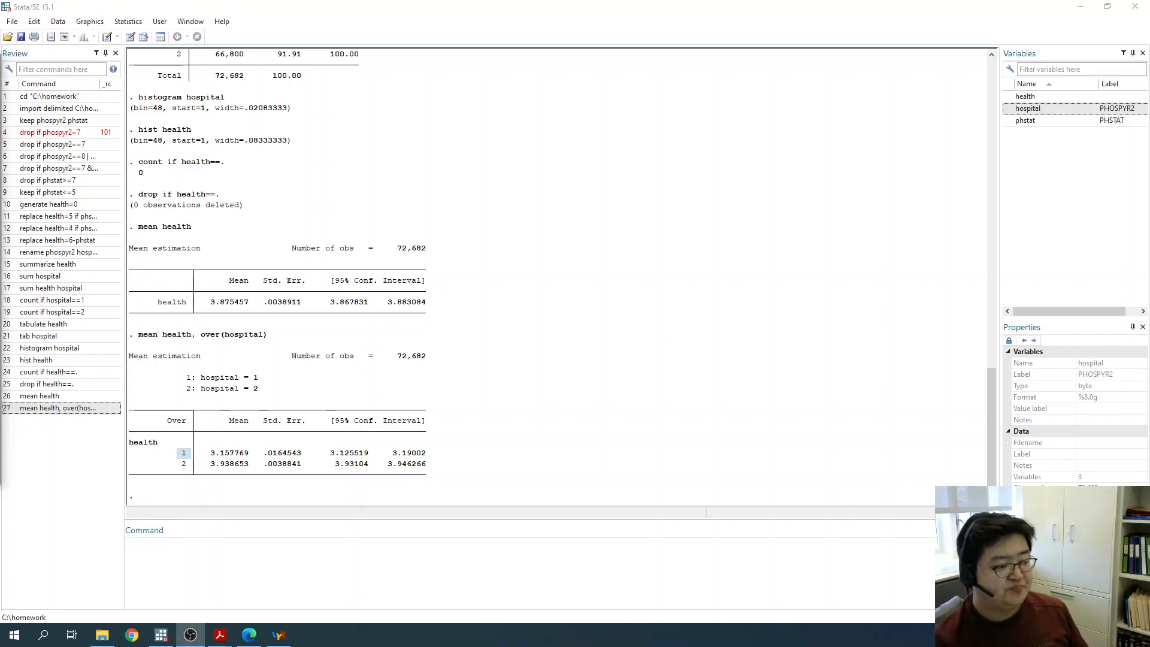
pyautogui.click(323, 447)
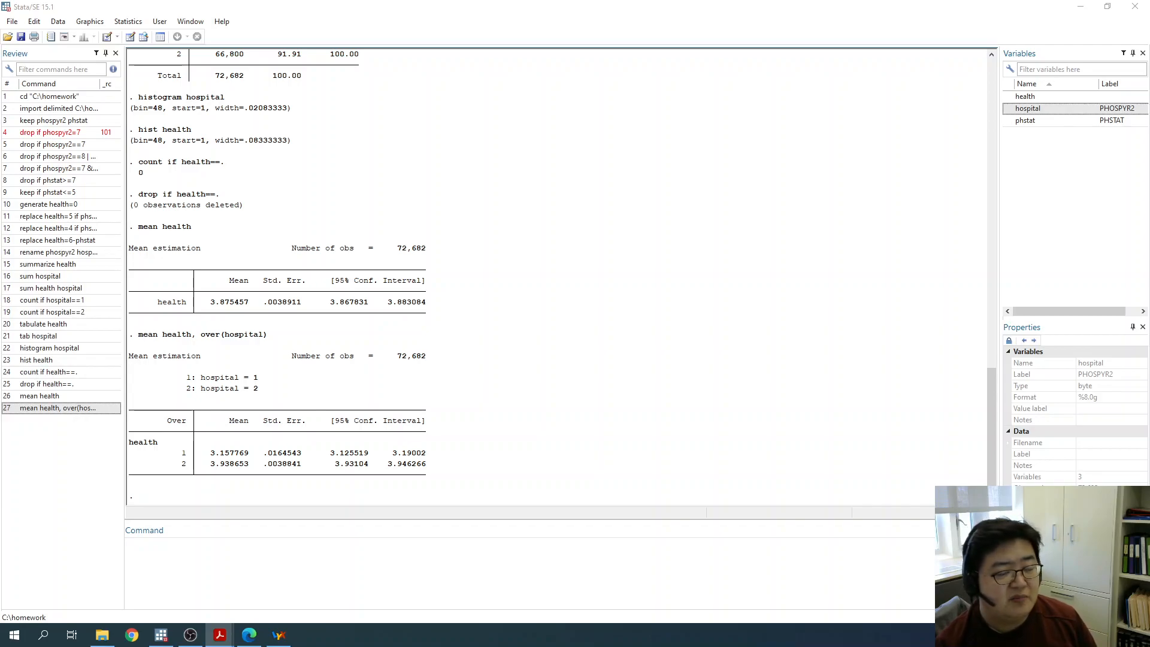
pyautogui.click(189, 635)
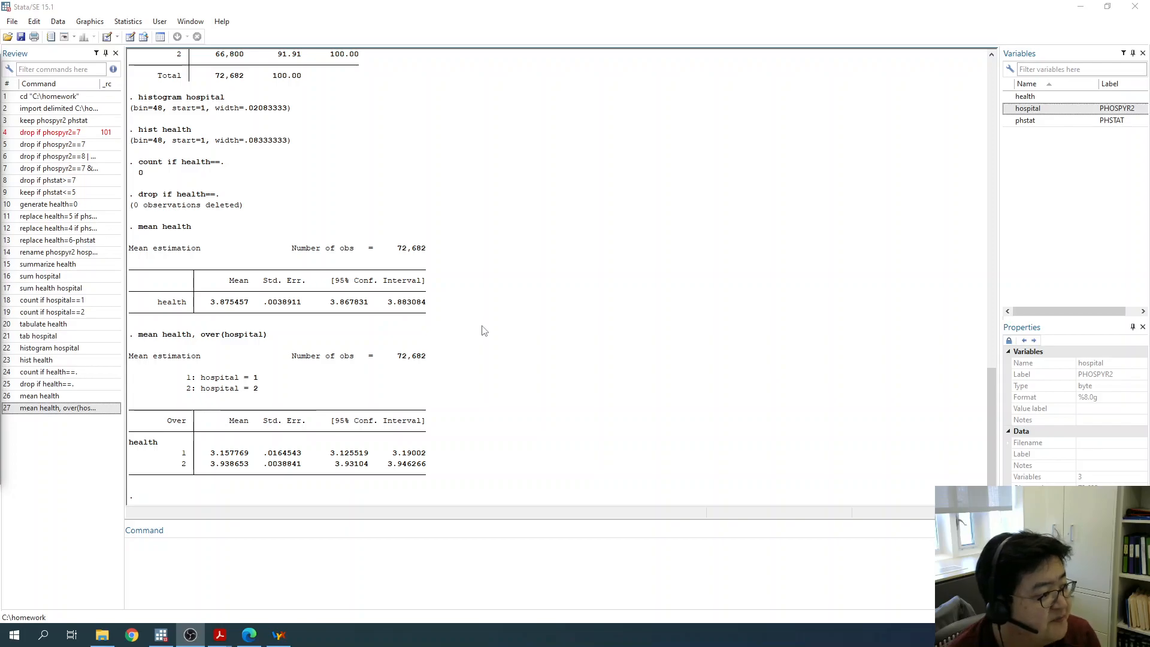
pyautogui.hotkey('alt', 'Tab')
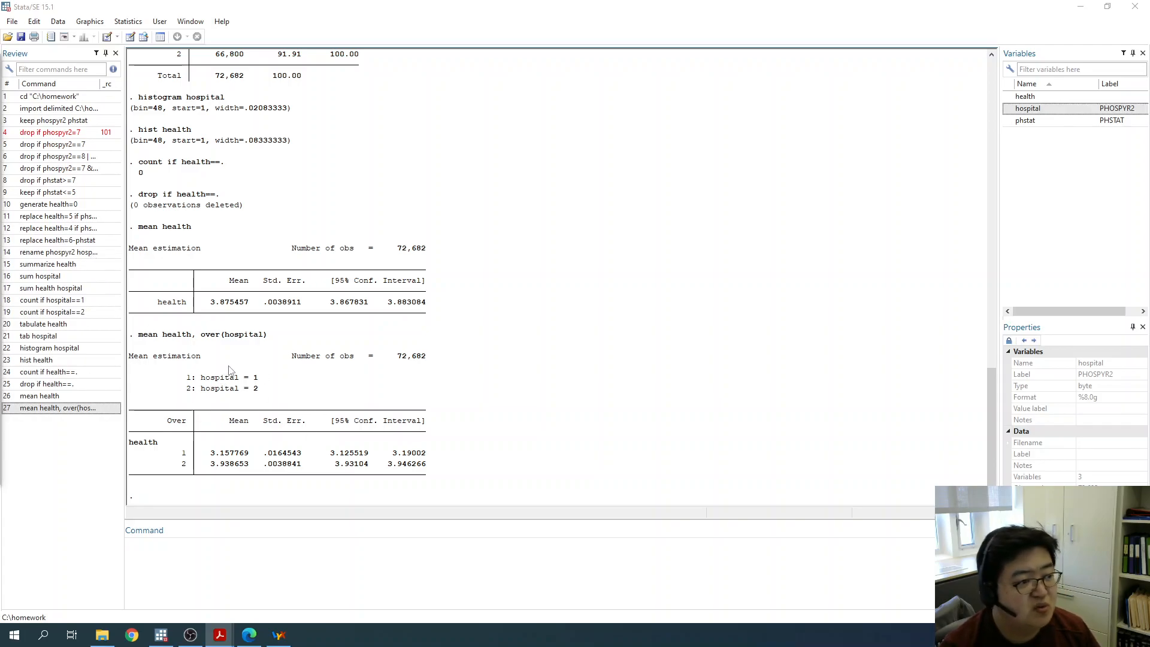
# Swap the two variables of the previous estimation and estimate the mean of hospital over the health levels with over(health).
pyautogui.click(151, 341)
pyautogui.doubleClick(186, 338)
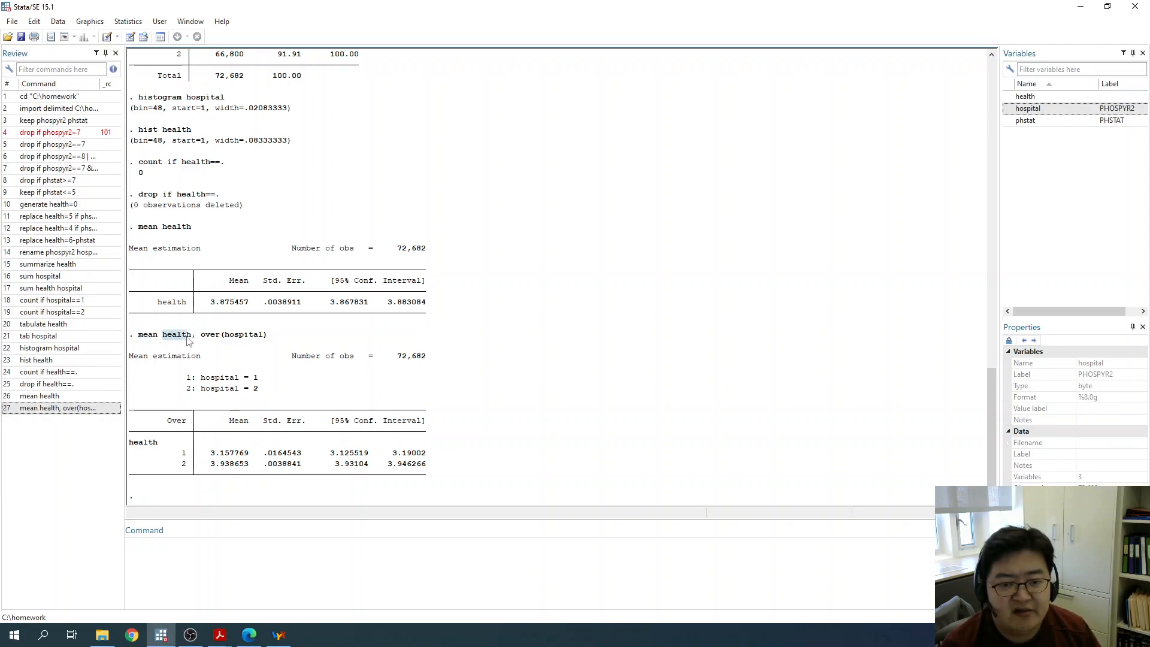
pyautogui.moveTo(225, 338); pyautogui.dragTo(262, 335)
pyautogui.click(293, 366)
pyautogui.click(263, 554)
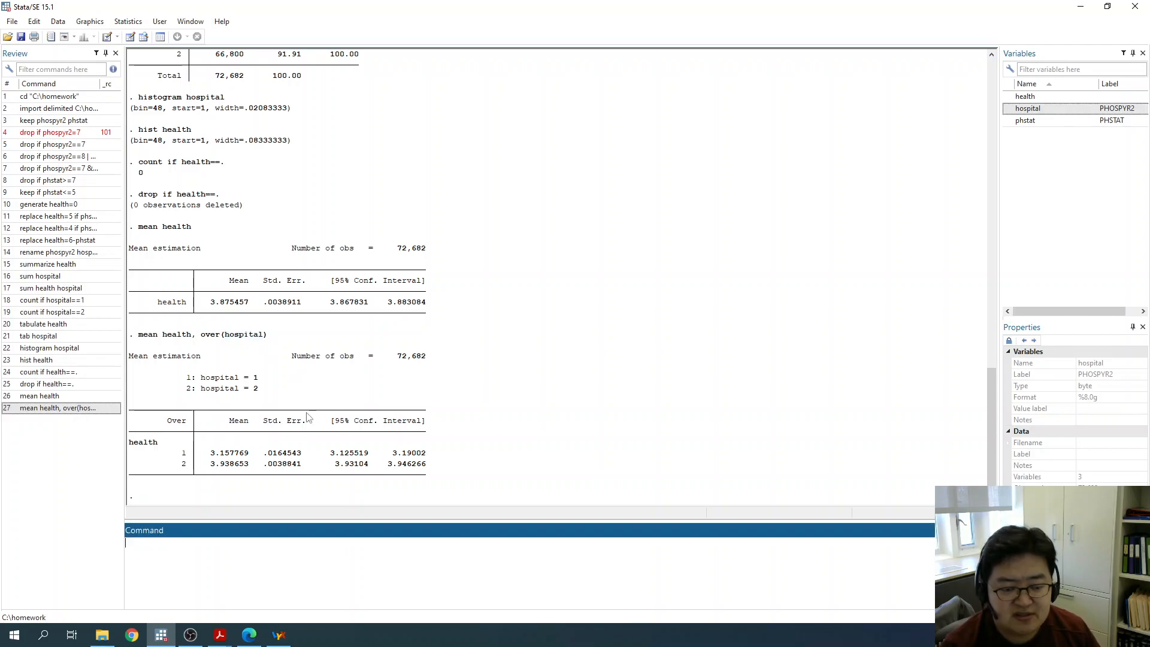
pyautogui.write('mean hospital, over(health)')
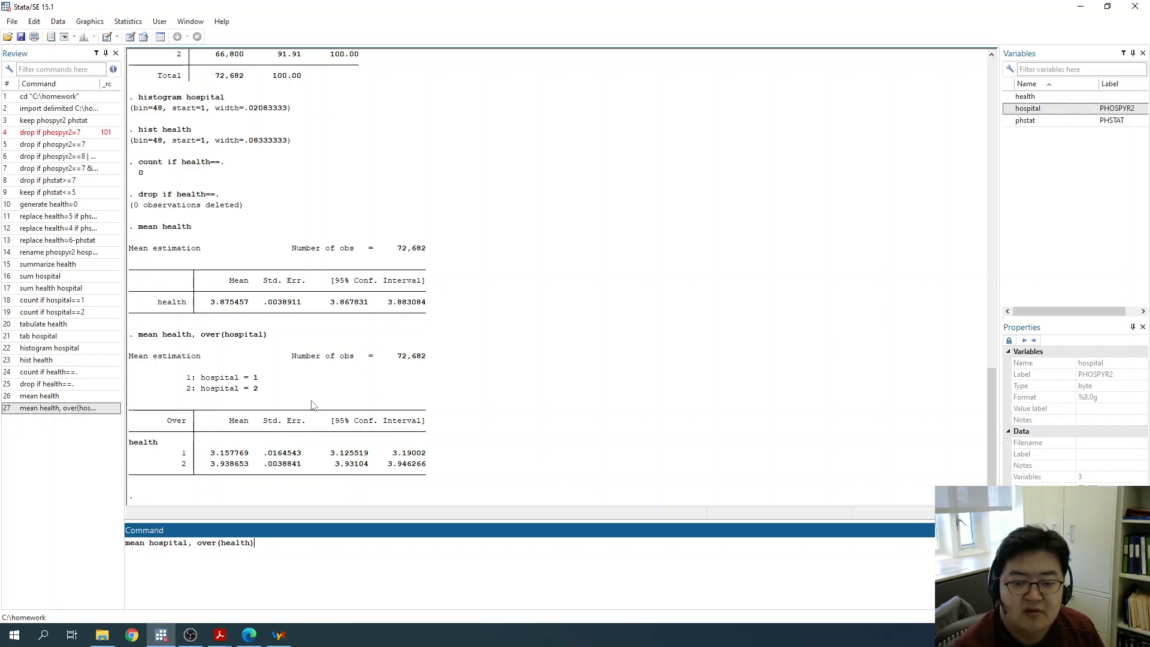
pyautogui.press('Return')
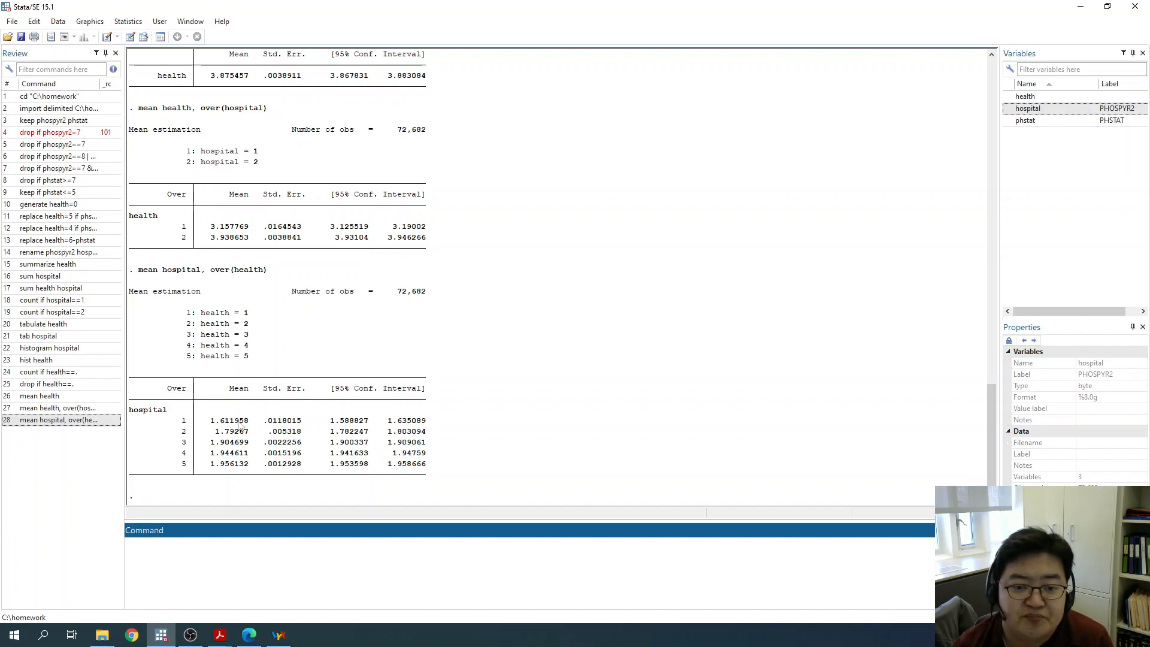
# Examine the health-level legend and the mean of hospital for health level 1 in the new output.
pyautogui.moveTo(247, 472)
pyautogui.mouseDown()
pyautogui.moveTo(239, 460)
pyautogui.moveTo(236, 474)
pyautogui.moveTo(266, 465)
pyautogui.mouseUp()
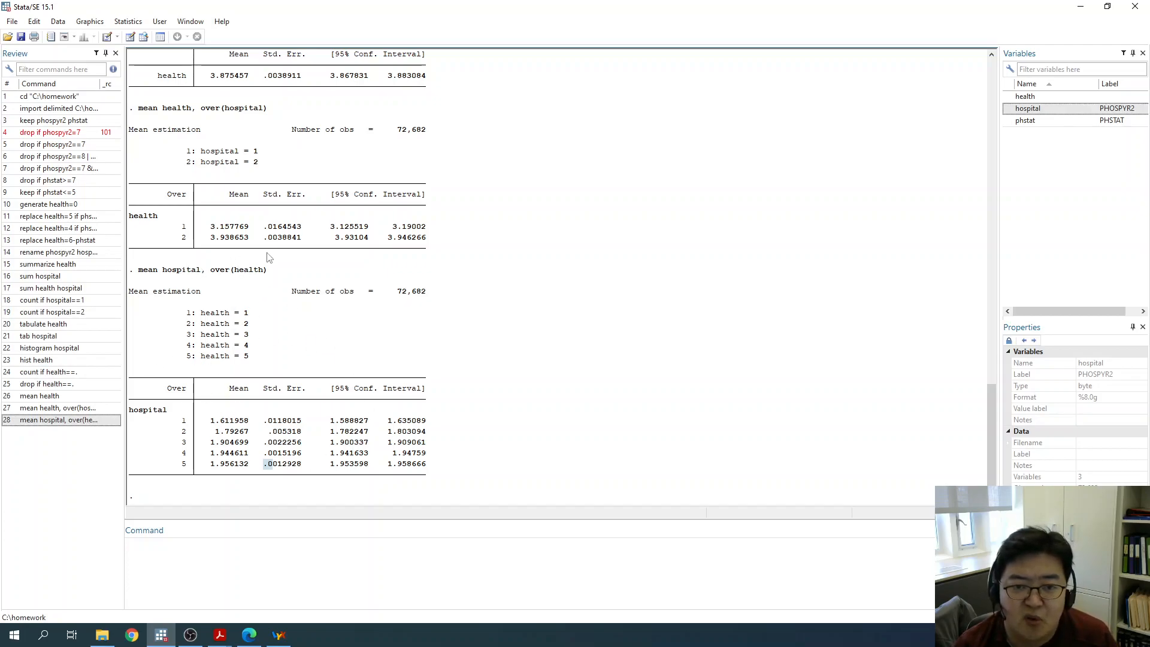
pyautogui.click(247, 389)
pyautogui.moveTo(202, 321); pyautogui.dragTo(249, 317)
pyautogui.click(310, 341)
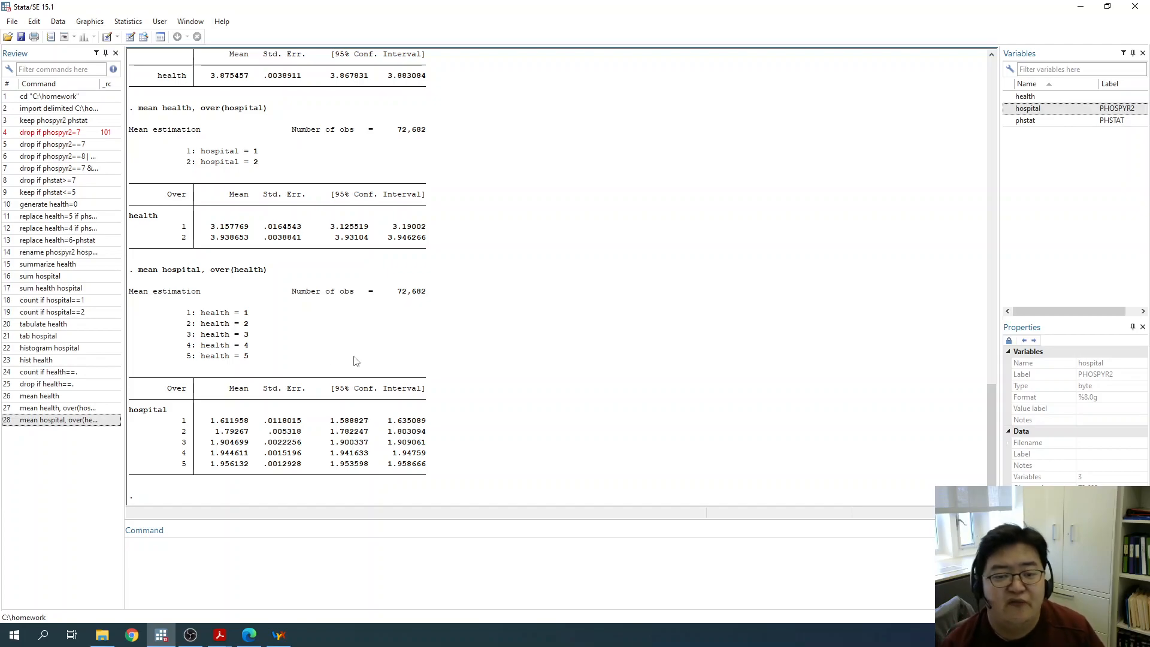
pyautogui.moveTo(183, 427); pyautogui.dragTo(248, 426)
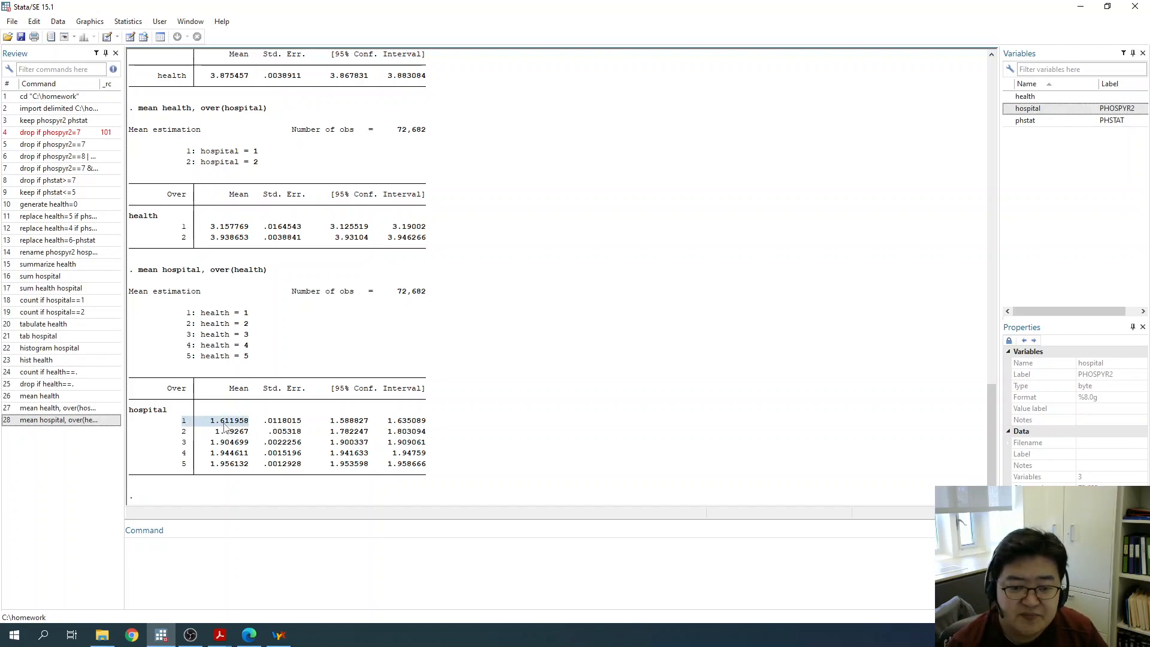
pyautogui.click(227, 427)
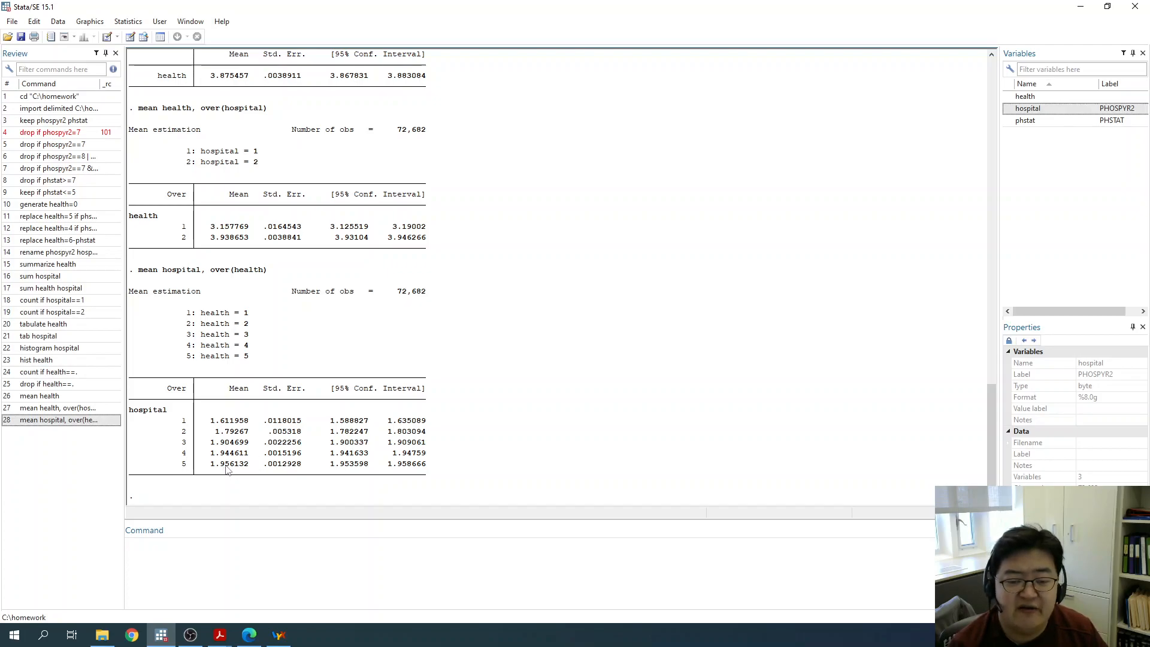
# Compare the mean of hospital at health level 1 with the mean at health level 5.
pyautogui.moveTo(207, 466); pyautogui.dragTo(243, 427)
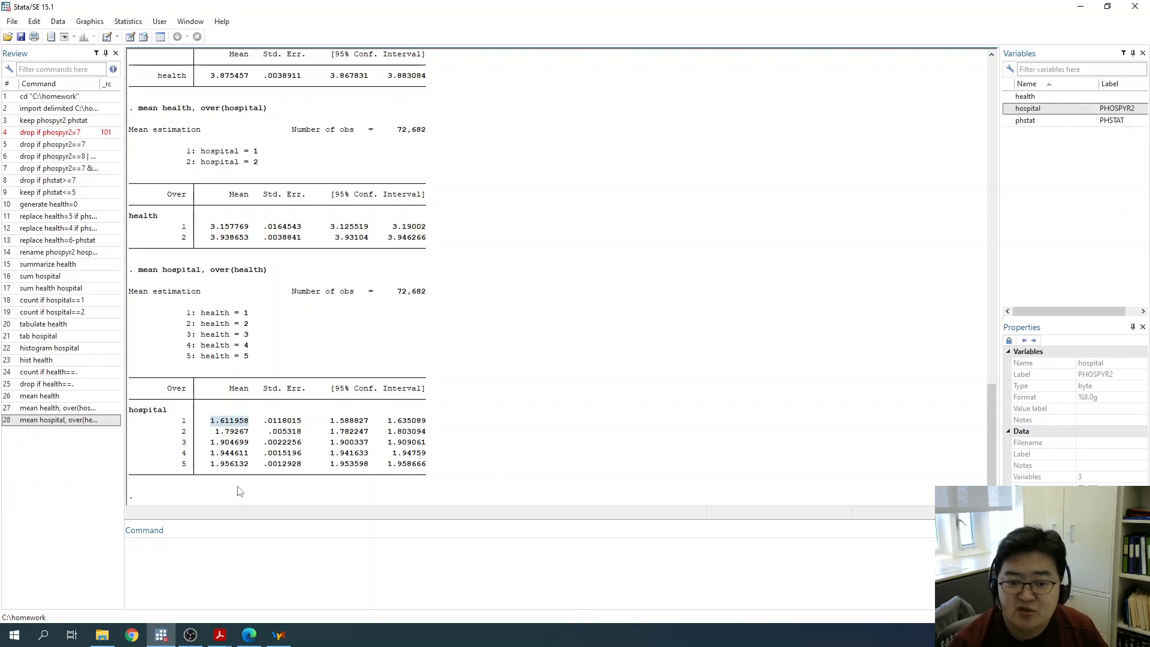
pyautogui.click(214, 473)
pyautogui.moveTo(214, 472); pyautogui.dragTo(252, 474)
pyautogui.moveTo(207, 422); pyautogui.dragTo(253, 427)
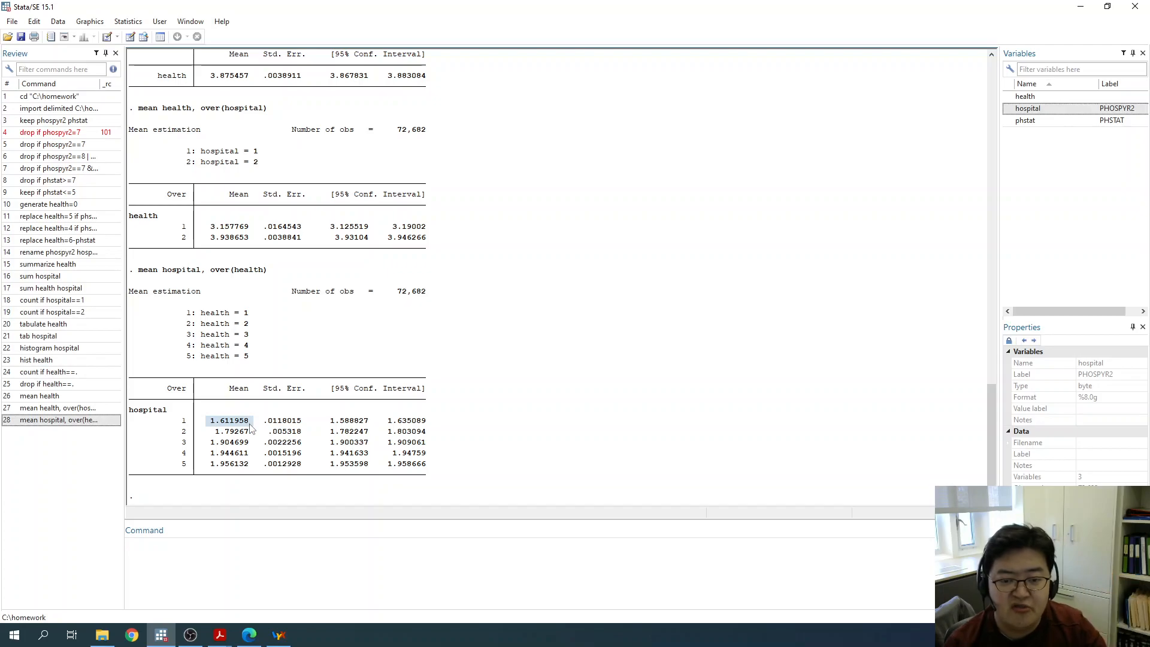
pyautogui.click(214, 473)
pyautogui.moveTo(214, 473); pyautogui.dragTo(251, 474)
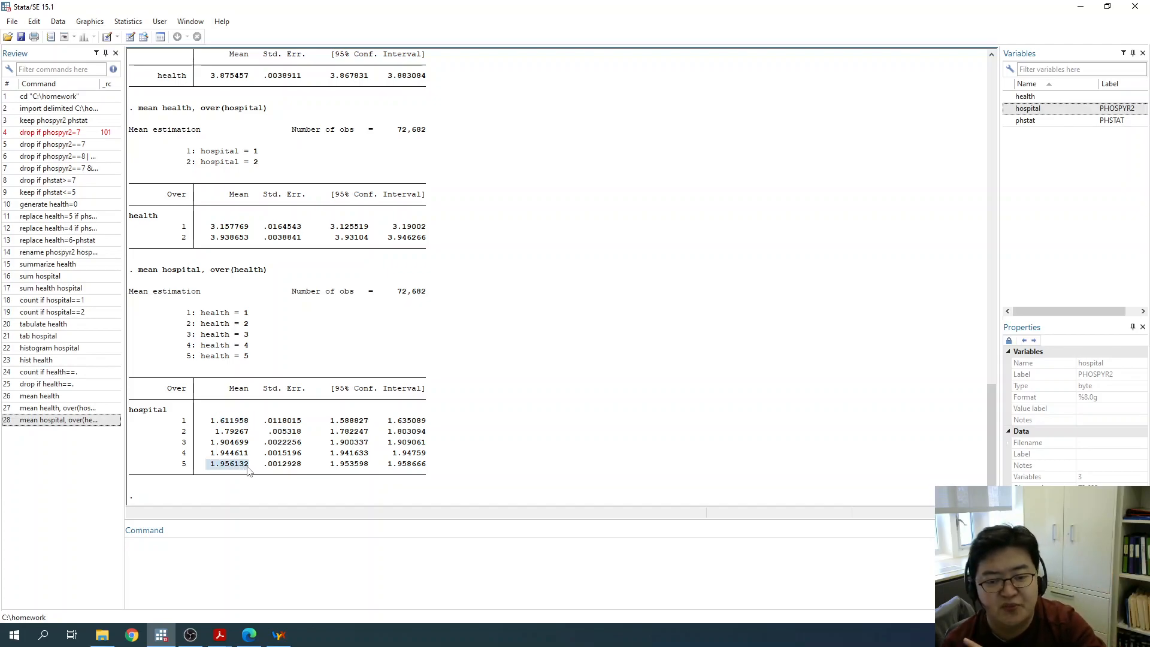
pyautogui.moveTo(208, 423); pyautogui.dragTo(251, 427)
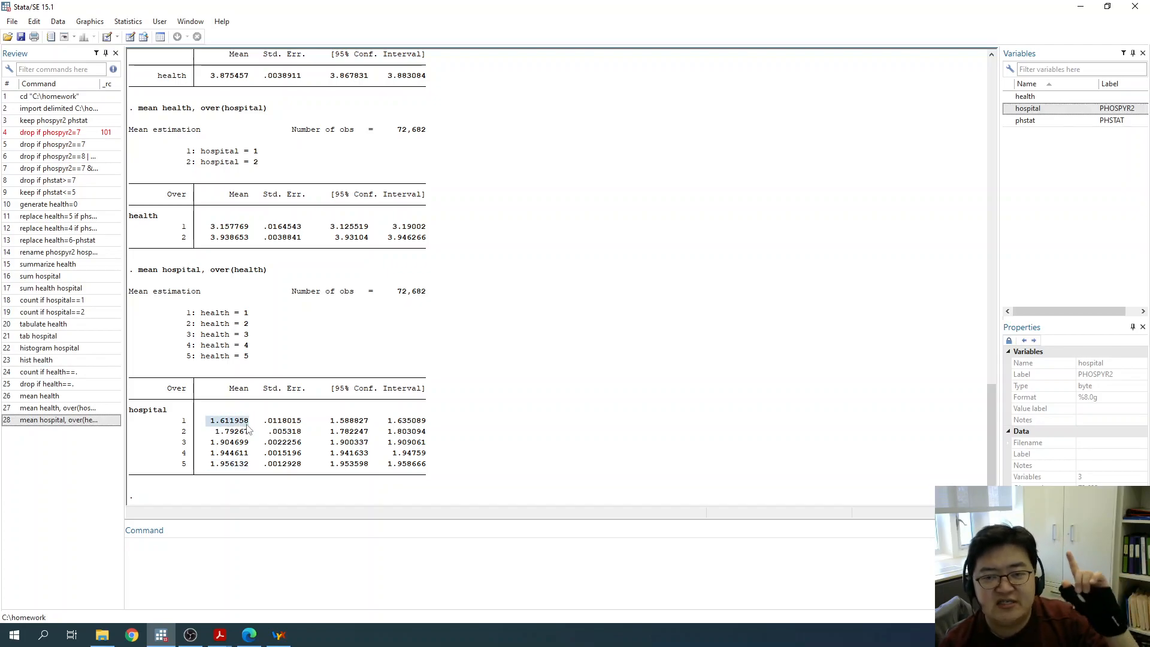
pyautogui.moveTo(211, 465); pyautogui.dragTo(246, 464)
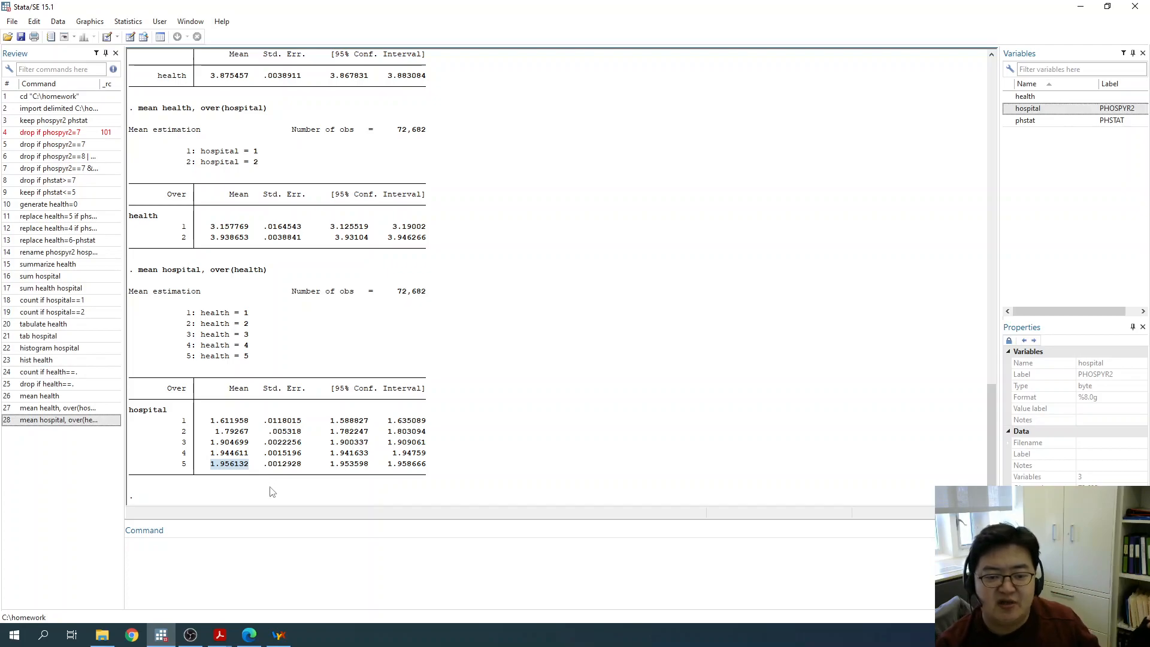
pyautogui.moveTo(208, 422); pyautogui.dragTo(255, 427)
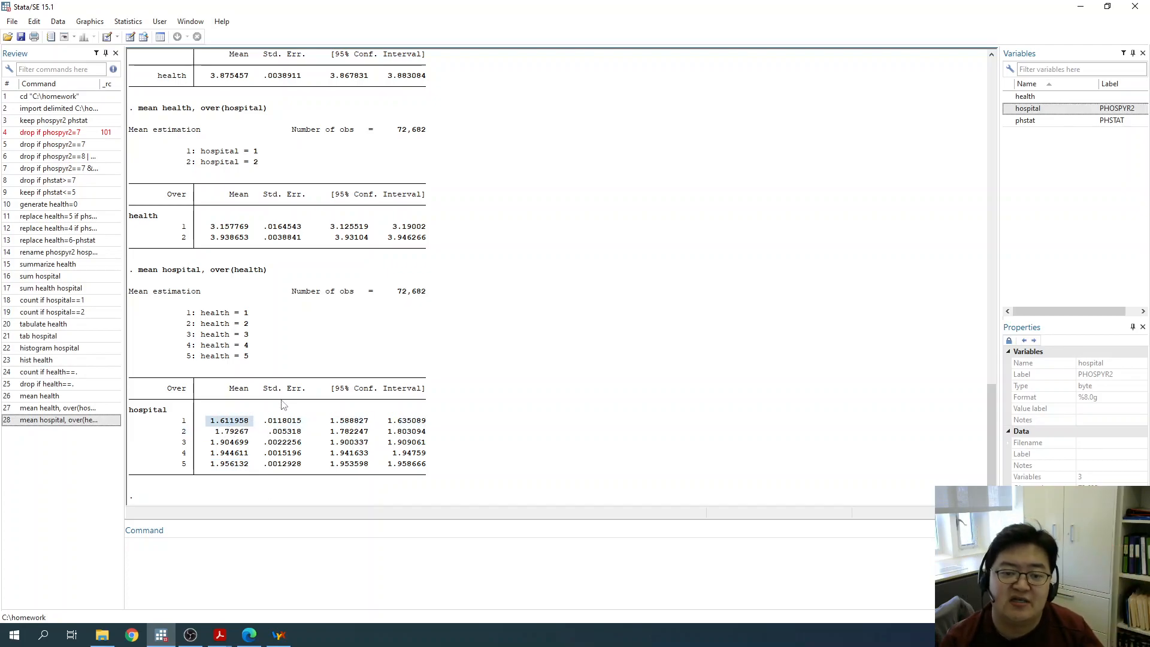
pyautogui.click(246, 431)
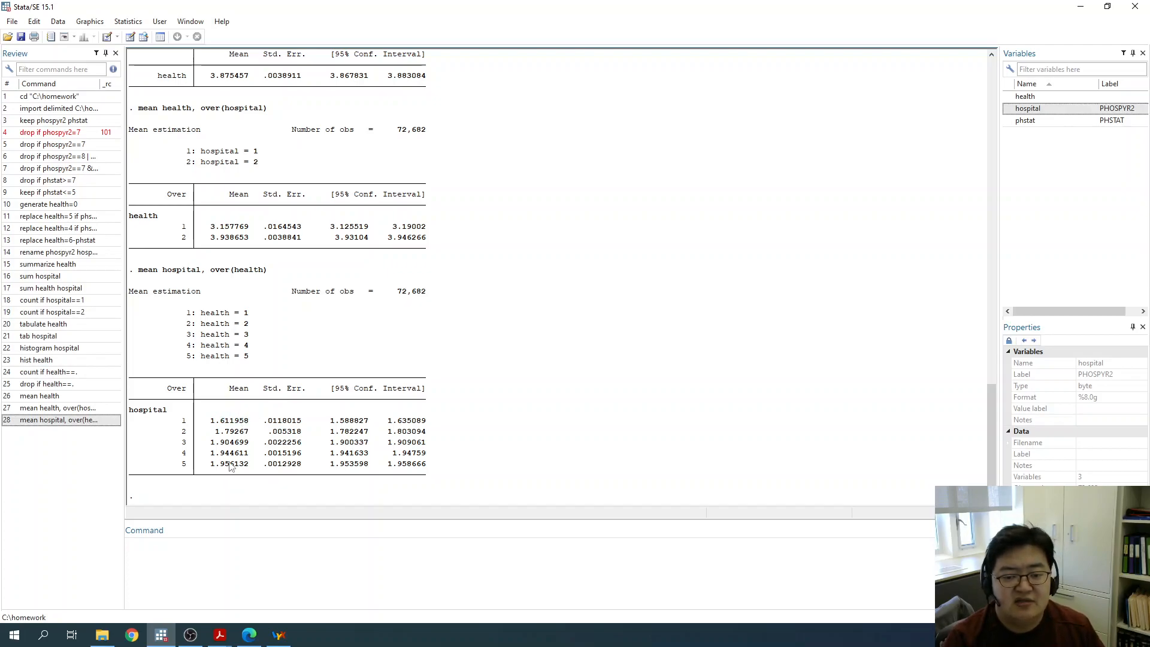
# Recode the hospital variable by replacing its values with 2-hospital.
pyautogui.click(230, 563)
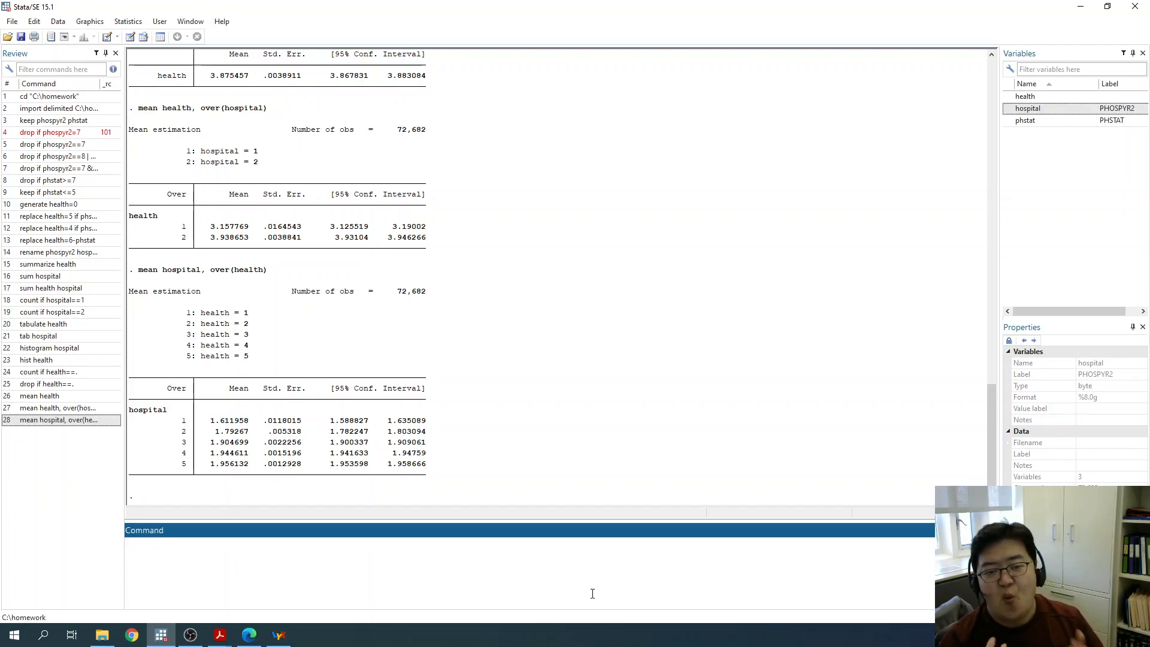
pyautogui.write('replace hospi')
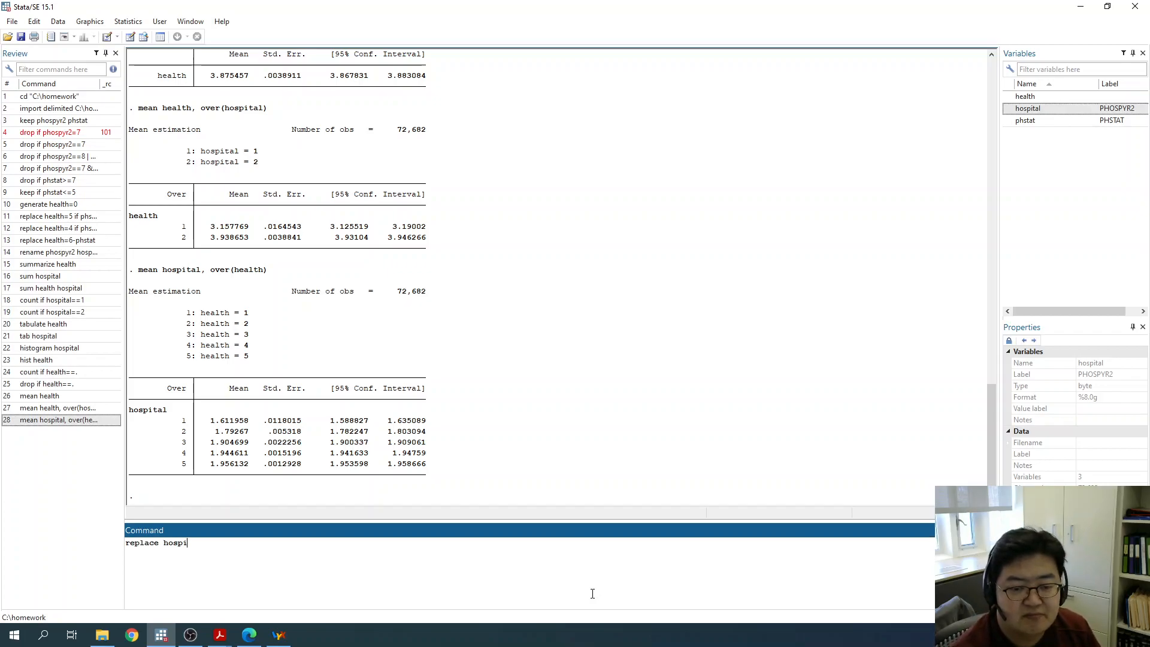
pyautogui.write('tal=ho')
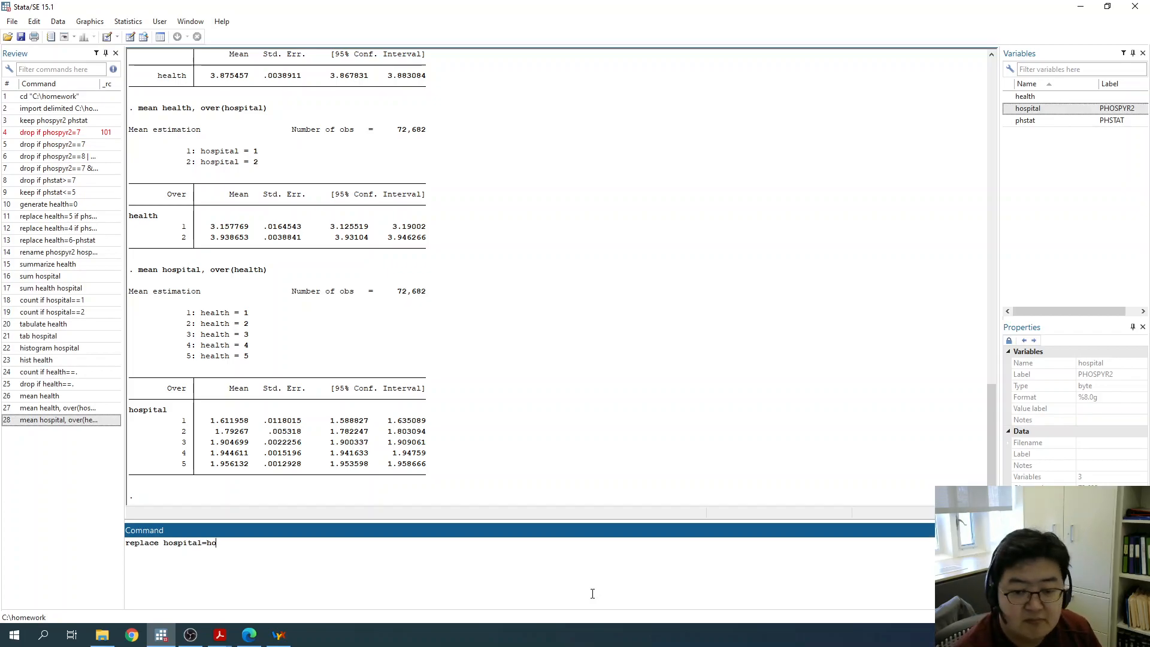
pyautogui.write('spital-1')
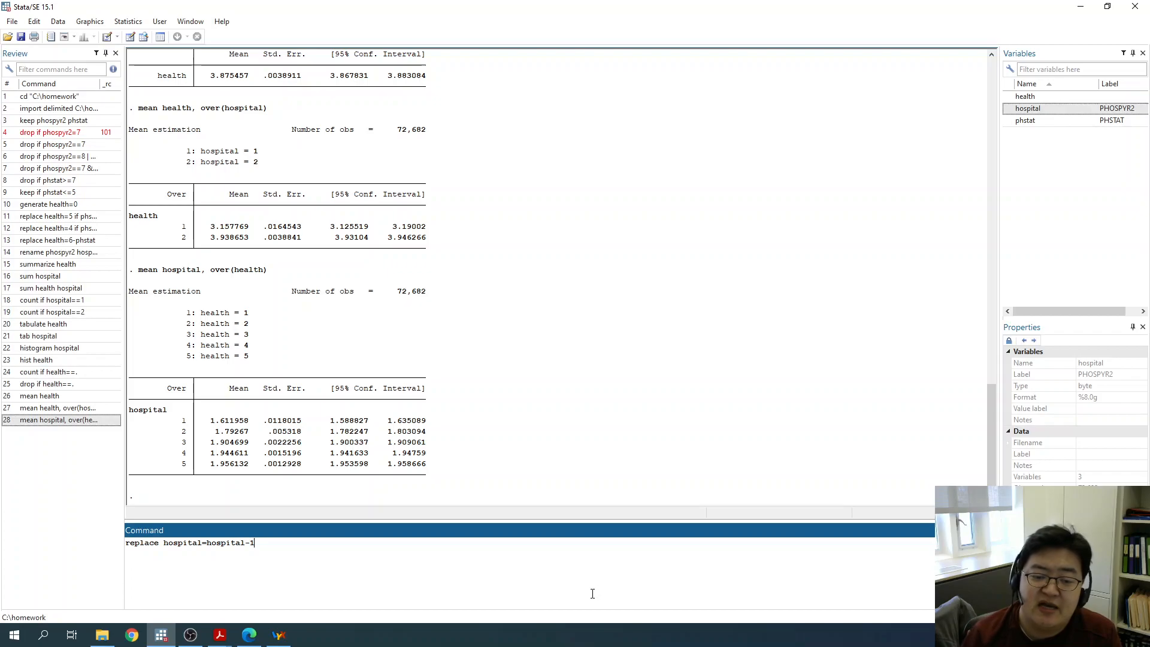
pyautogui.press('BackSpace')
pyautogui.press('BackSpace')
pyautogui.press('BackSpace')
pyautogui.press('BackSpace')
pyautogui.press('BackSpace')
pyautogui.press('BackSpace')
pyautogui.press('BackSpace')
pyautogui.press('BackSpace')
pyautogui.press('BackSpace')
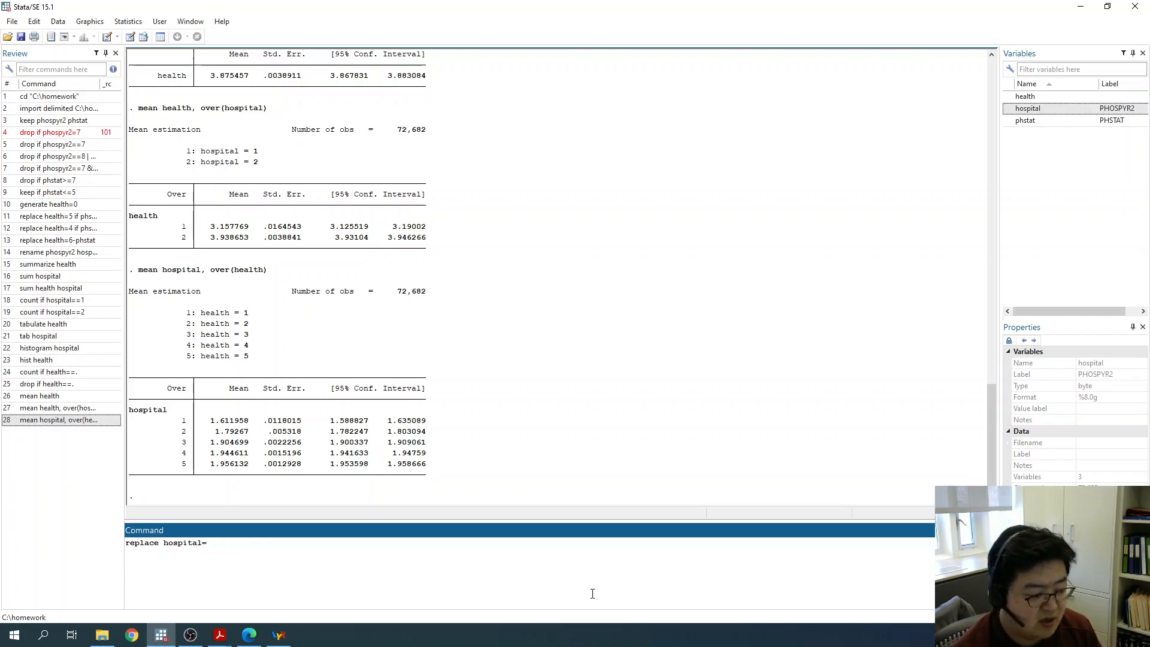
pyautogui.write('2-hospital')
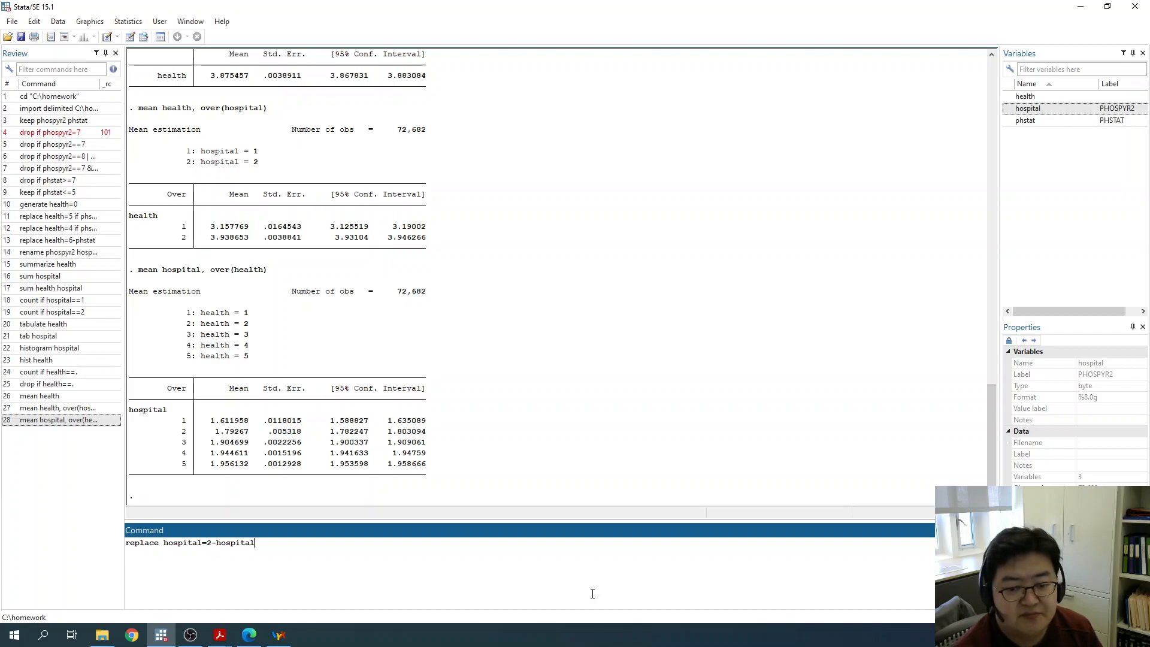
pyautogui.press('Return')
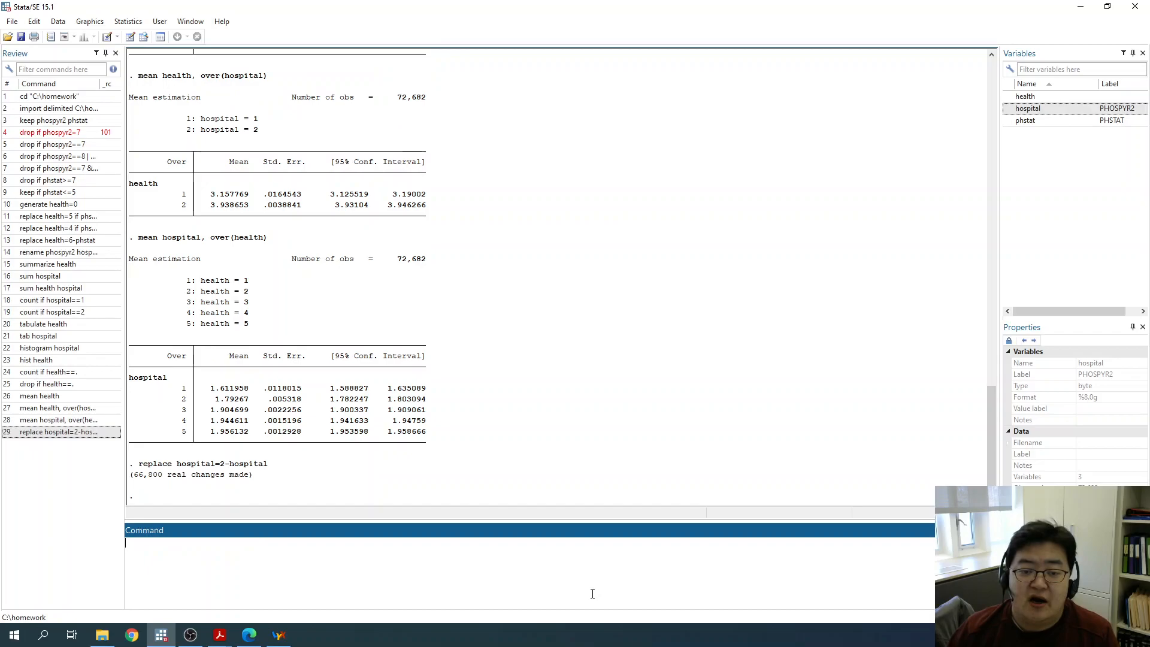
# Estimate the mean of the recoded hospital variable again over the health levels with over(health).
pyautogui.moveTo(130, 464); pyautogui.dragTo(274, 465)
pyautogui.click(249, 512)
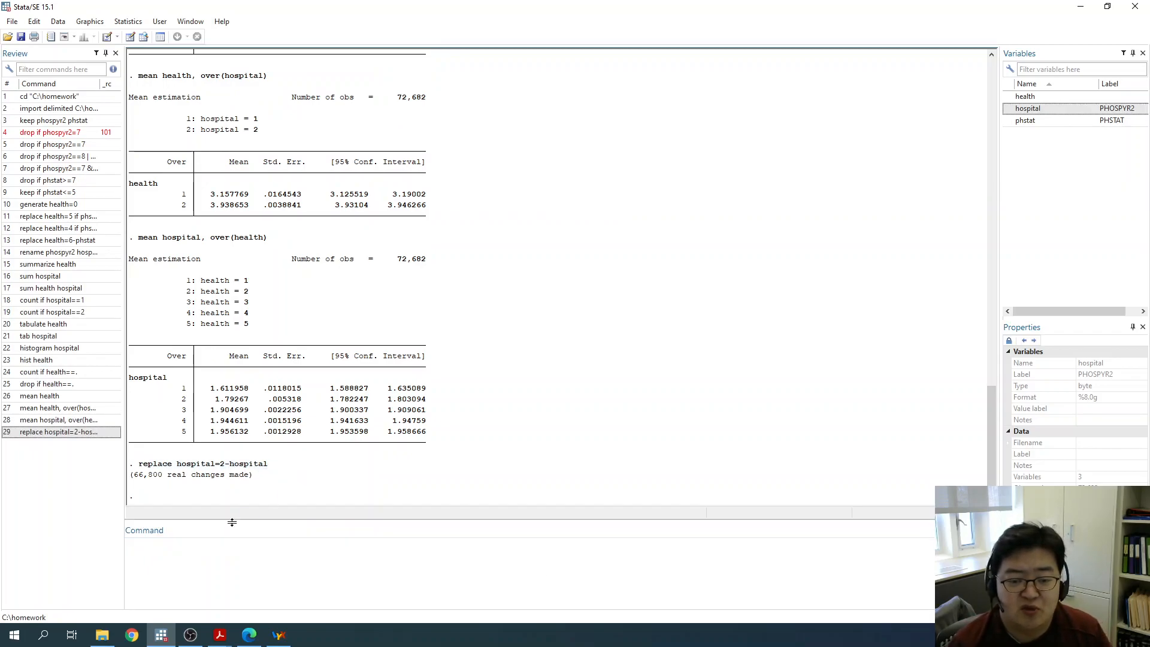
pyautogui.click(198, 565)
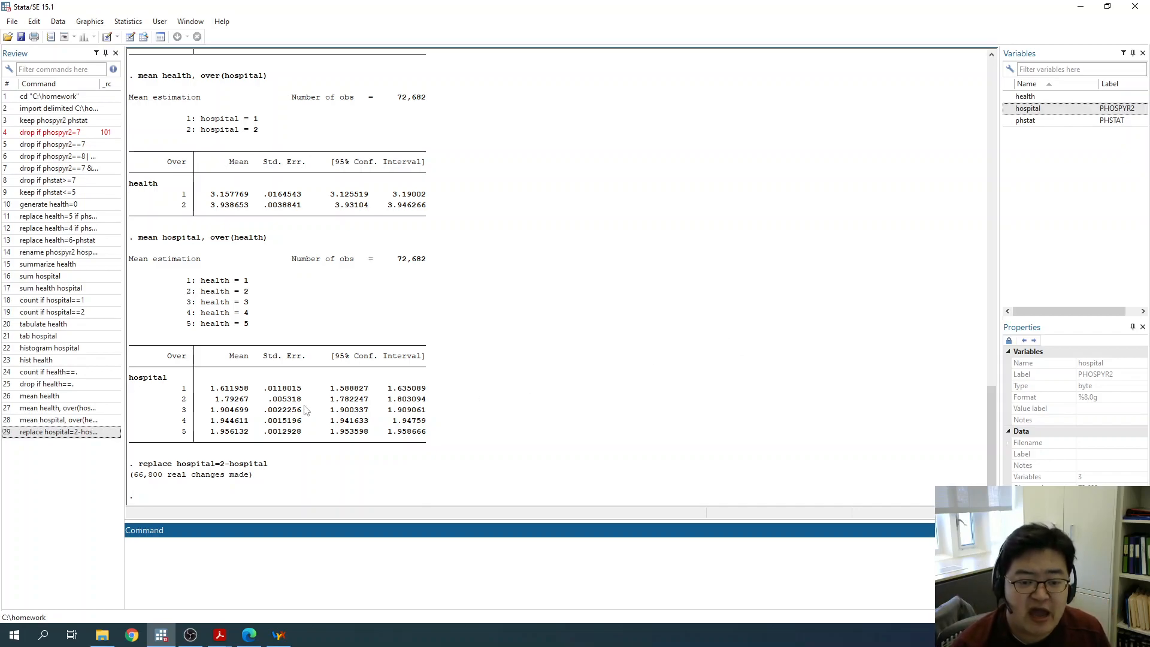
pyautogui.moveTo(139, 464); pyautogui.dragTo(268, 465)
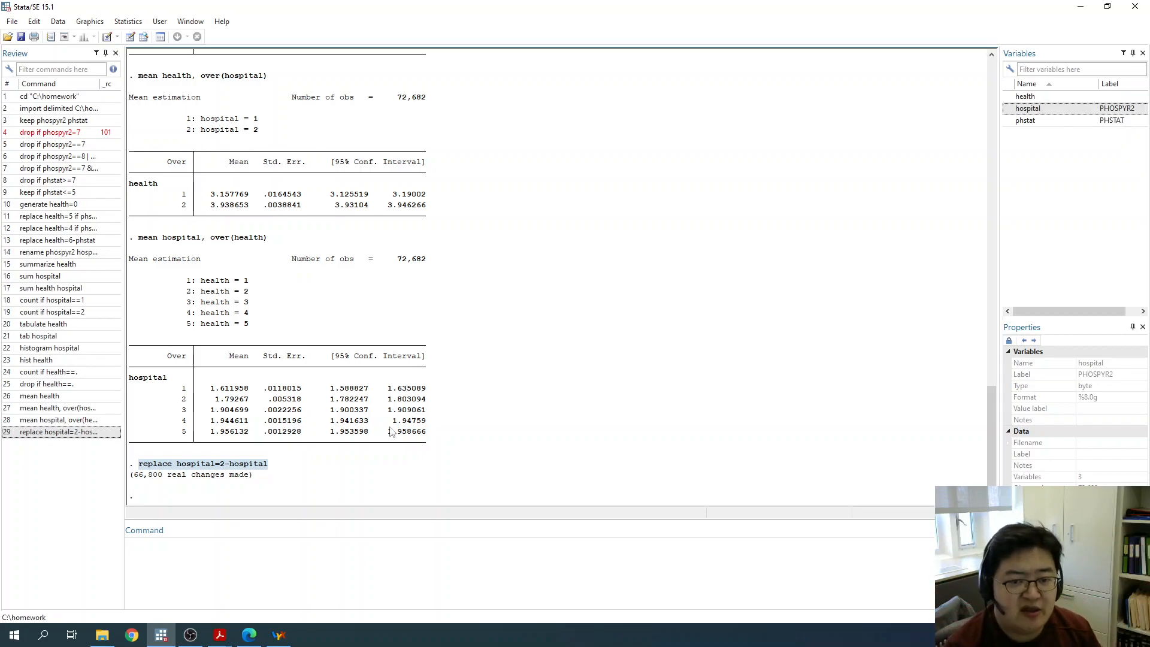
pyautogui.click(239, 593)
pyautogui.click(306, 537)
pyautogui.write('mean hospital, over(health)')
pyautogui.press('Return')
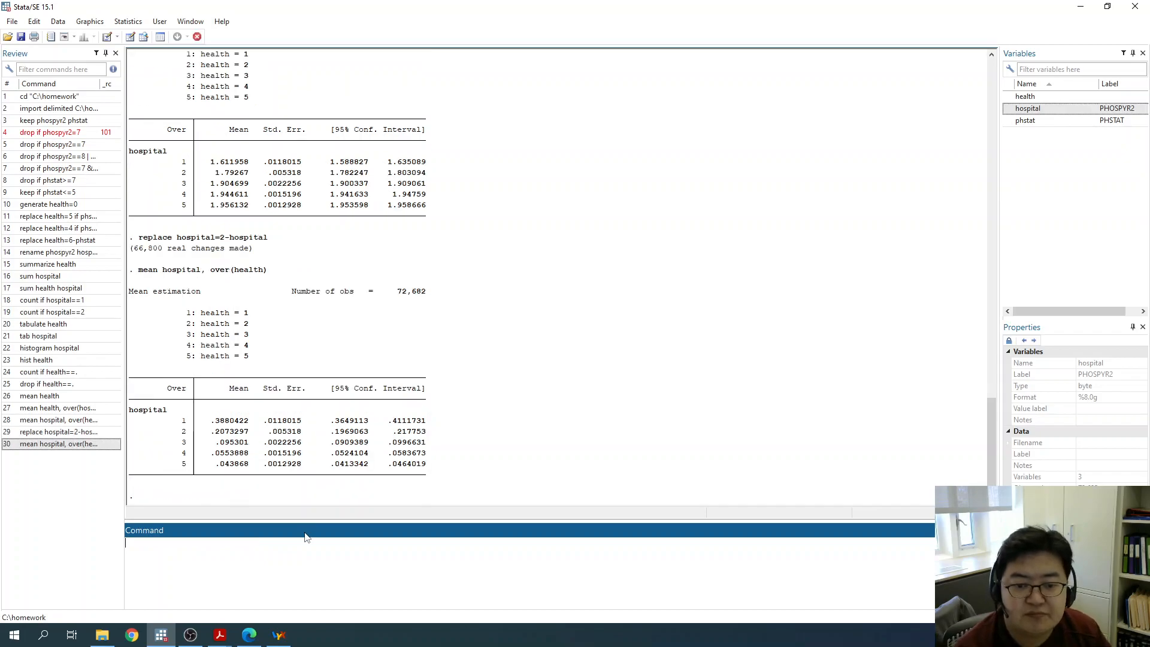
# Compare the means of the recoded hospital variable across the health levels, especially level 5 against level 1.
pyautogui.moveTo(247, 466); pyautogui.dragTo(221, 432)
pyautogui.click(222, 431)
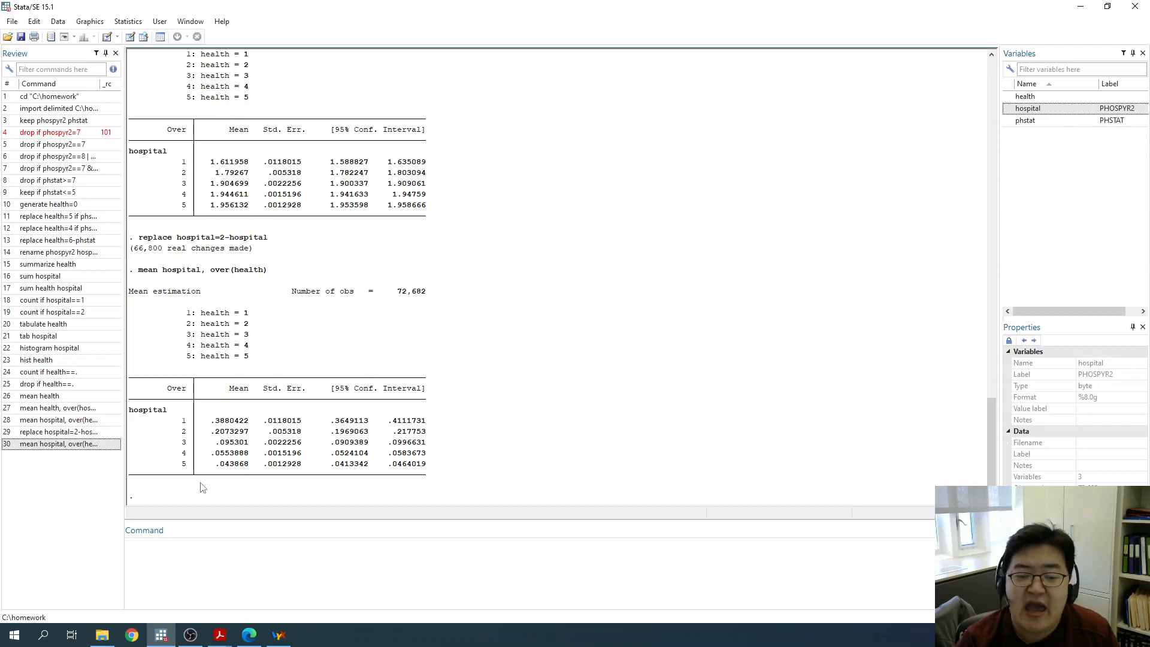
pyautogui.doubleClick(183, 464)
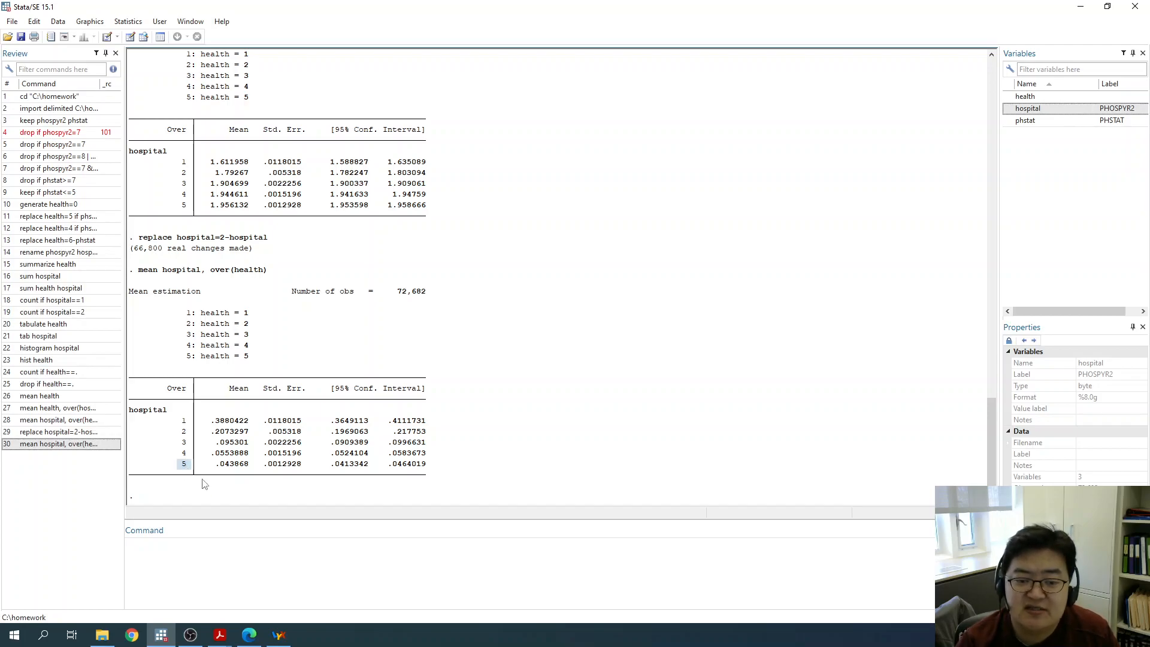
pyautogui.click(228, 467)
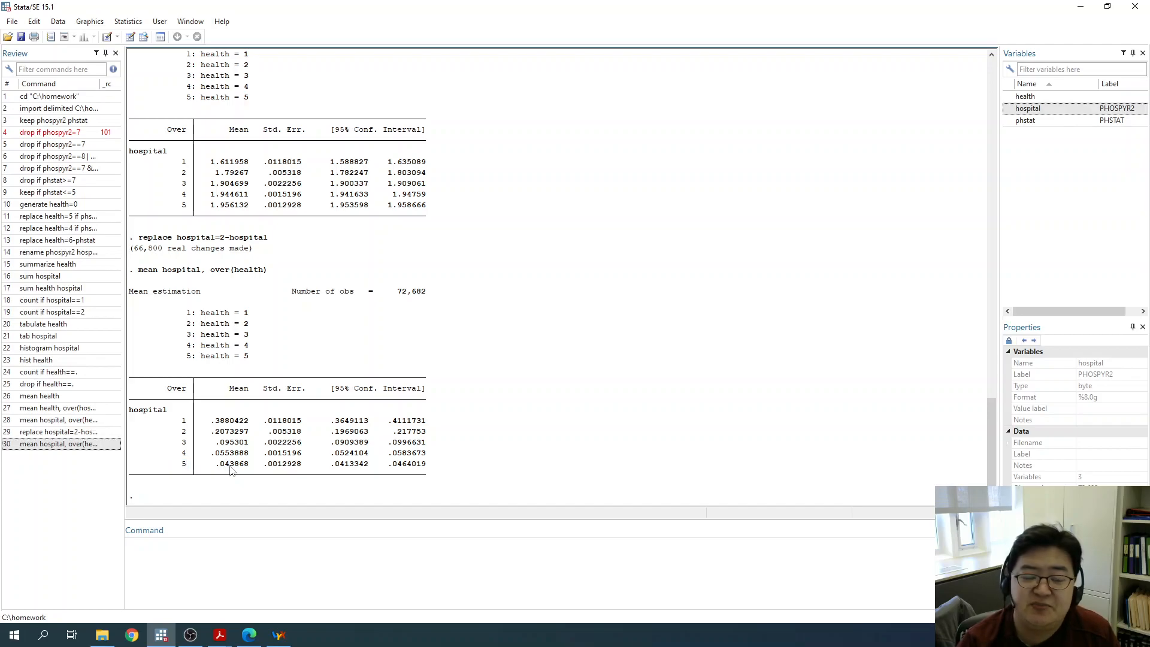
pyautogui.moveTo(192, 429); pyautogui.dragTo(188, 420)
pyautogui.click(184, 423)
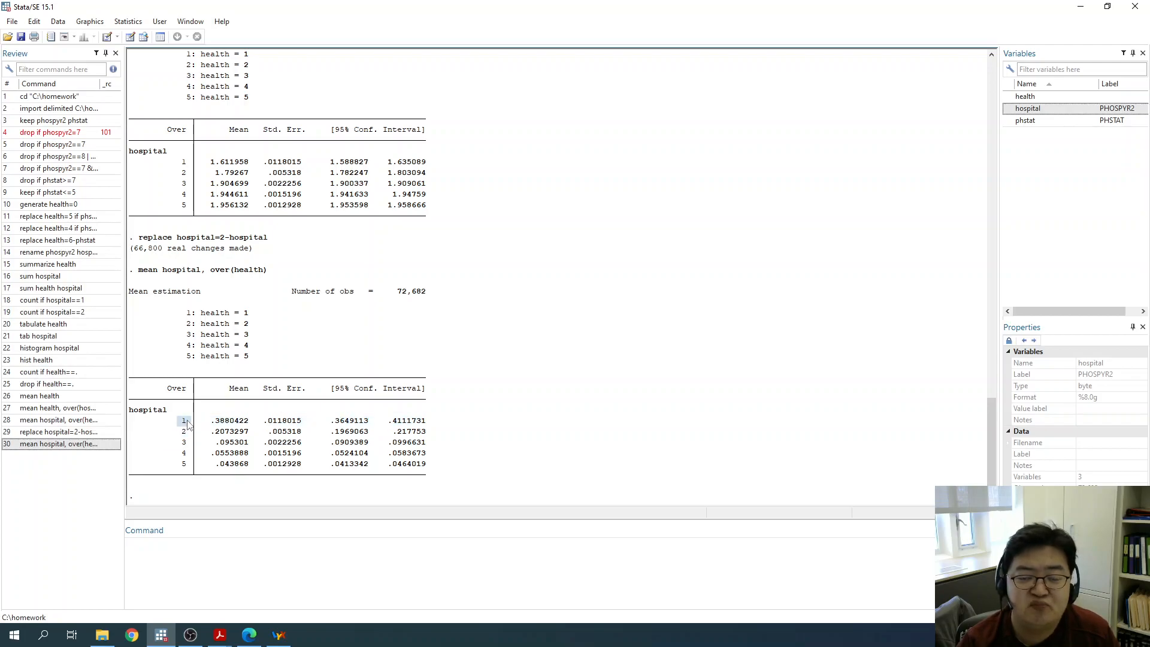
pyautogui.moveTo(217, 422); pyautogui.dragTo(223, 422)
pyautogui.click(221, 423)
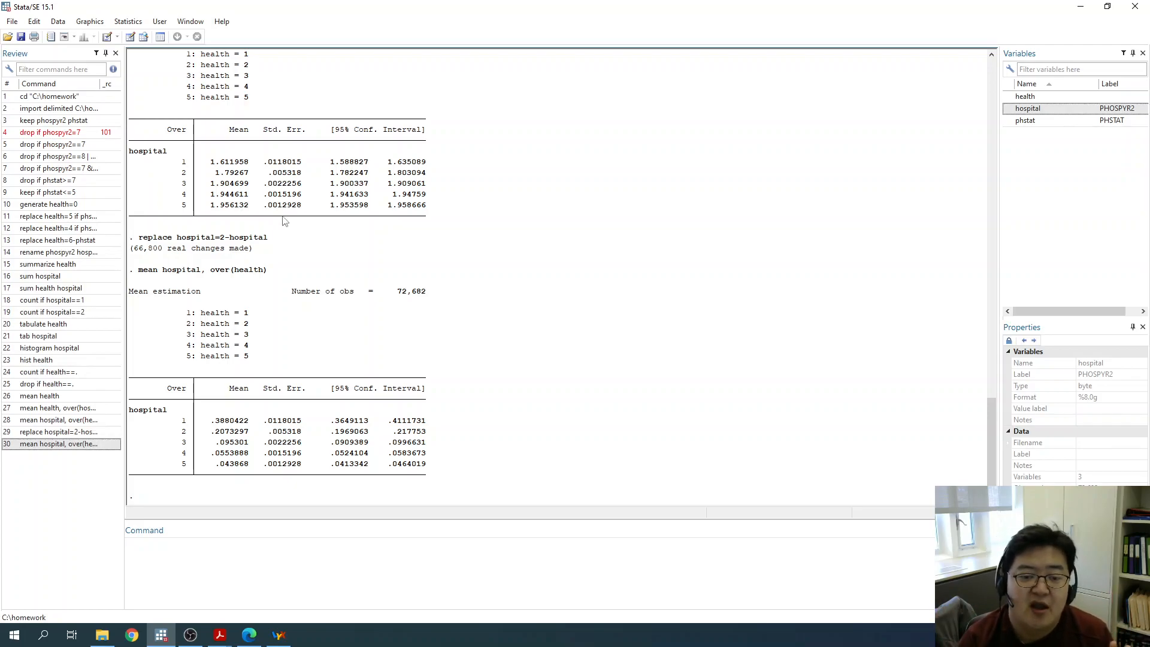
pyautogui.moveTo(178, 418); pyautogui.dragTo(252, 472)
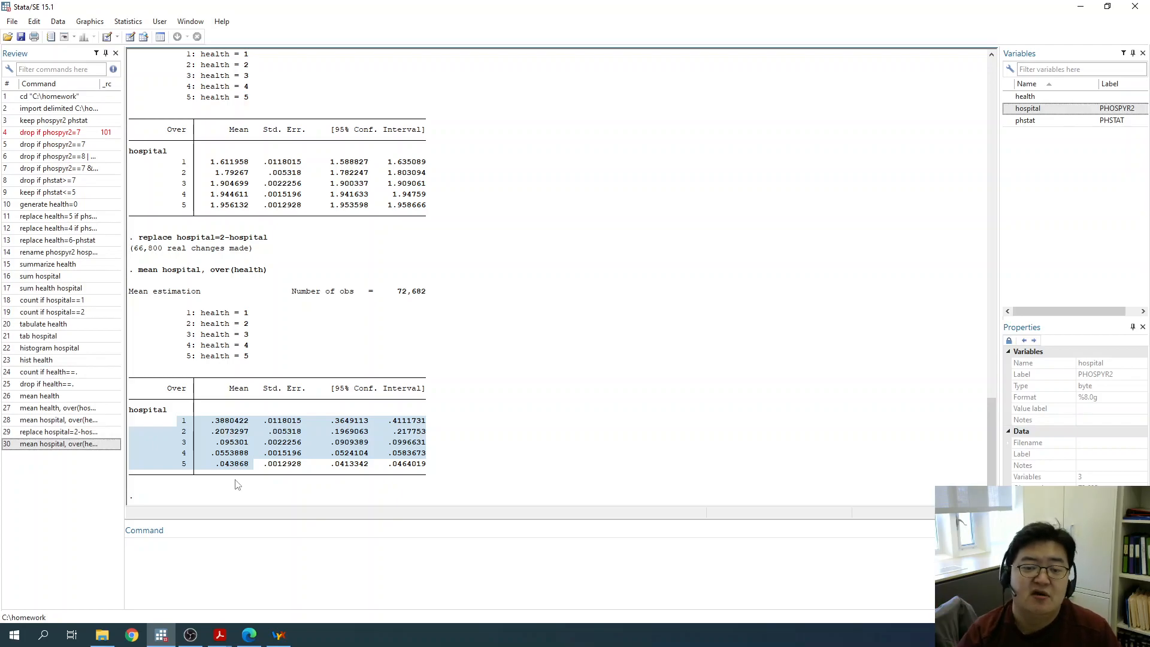
pyautogui.click(211, 417)
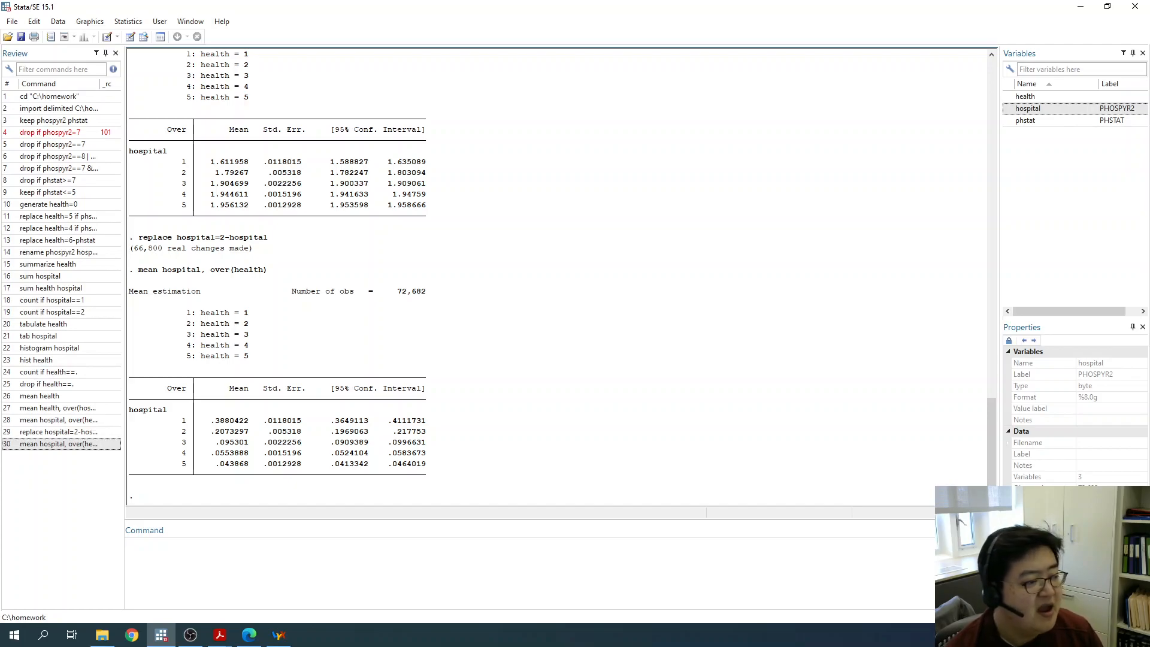
# Run a two-sample t test of health grouped by hospital.
pyautogui.click(299, 562)
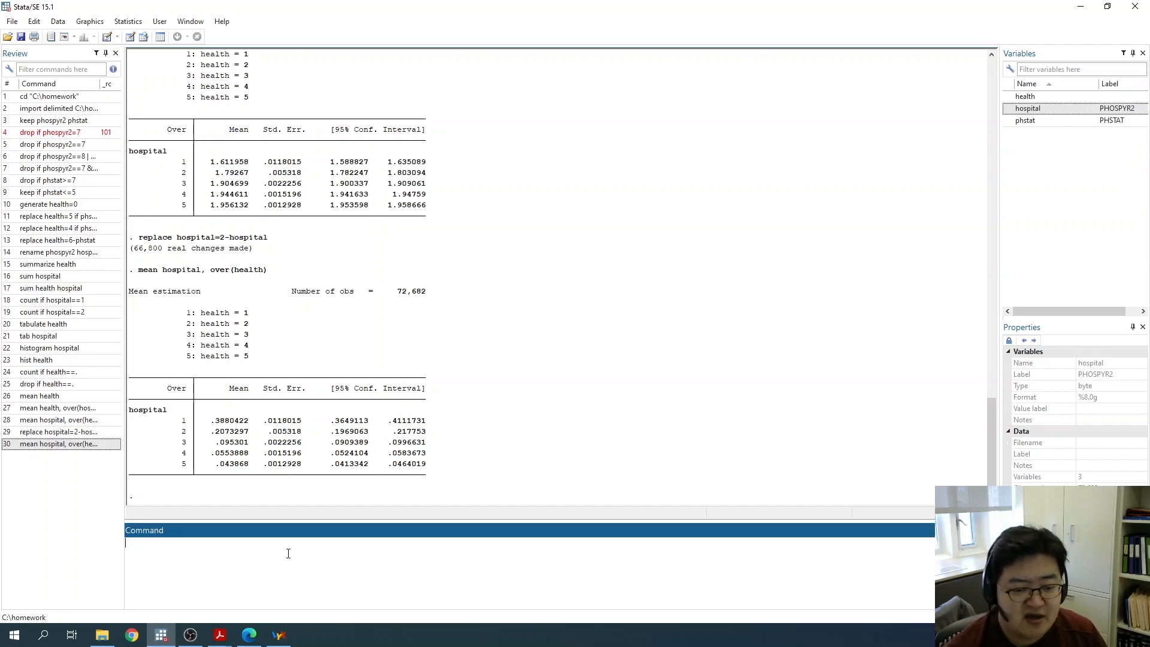
pyautogui.write('ttest')
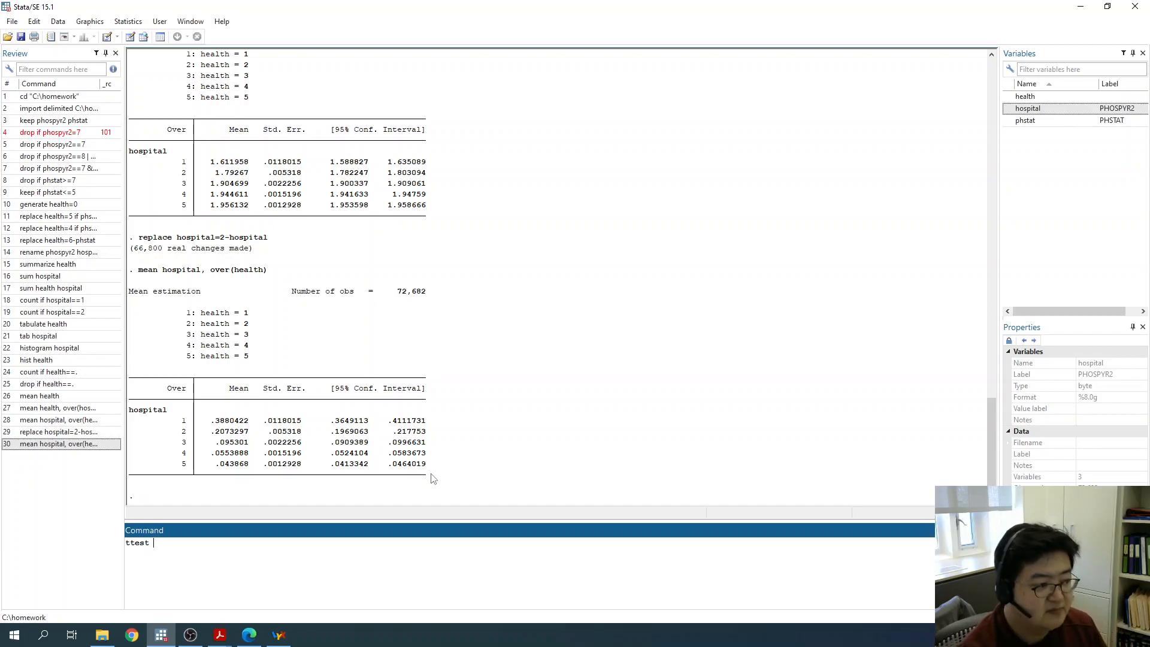
pyautogui.write(' health, by (hospital')
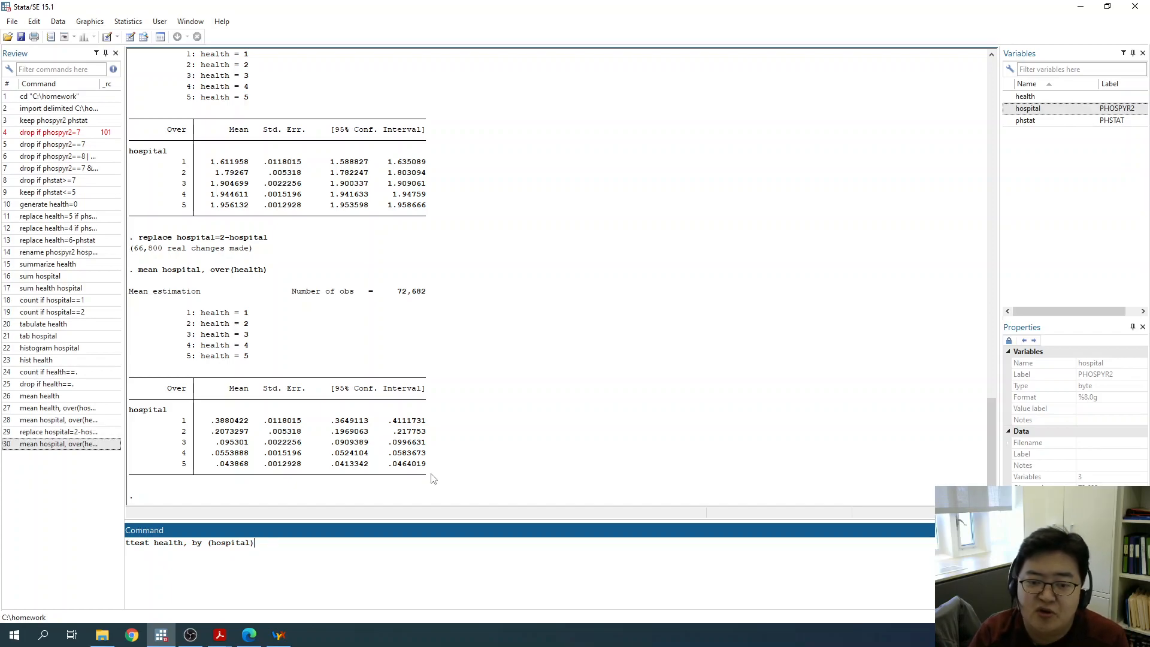
pyautogui.press('Return')
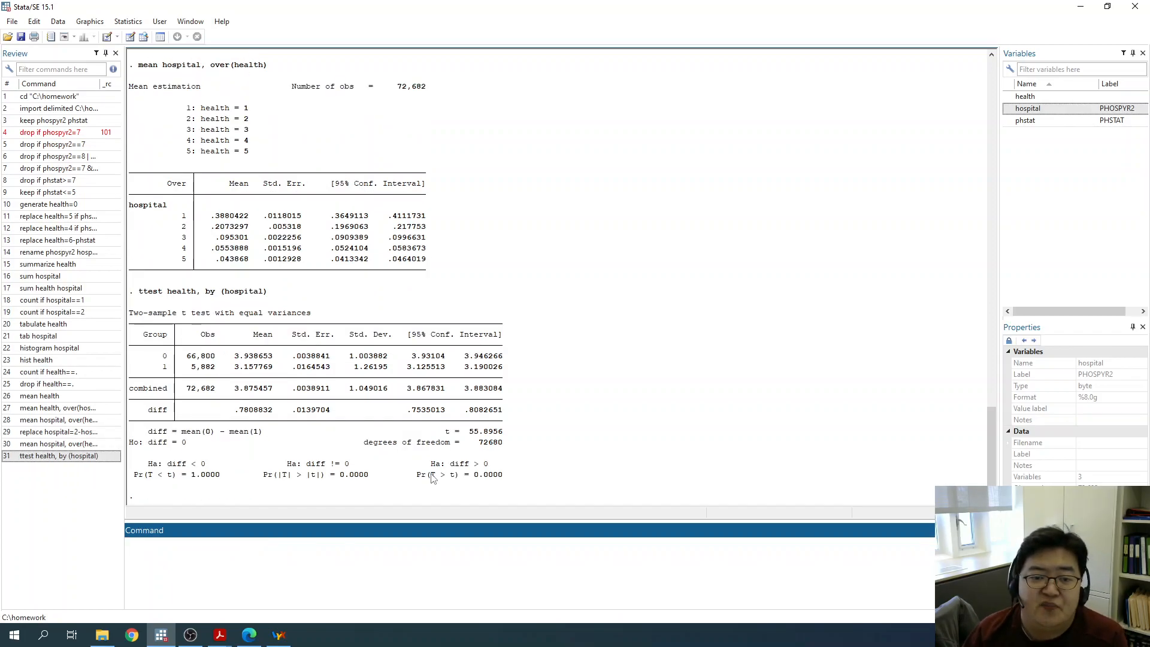
# Examine the grouping variable hospital and the tested variable health in the t test command.
pyautogui.moveTo(139, 294); pyautogui.dragTo(249, 296)
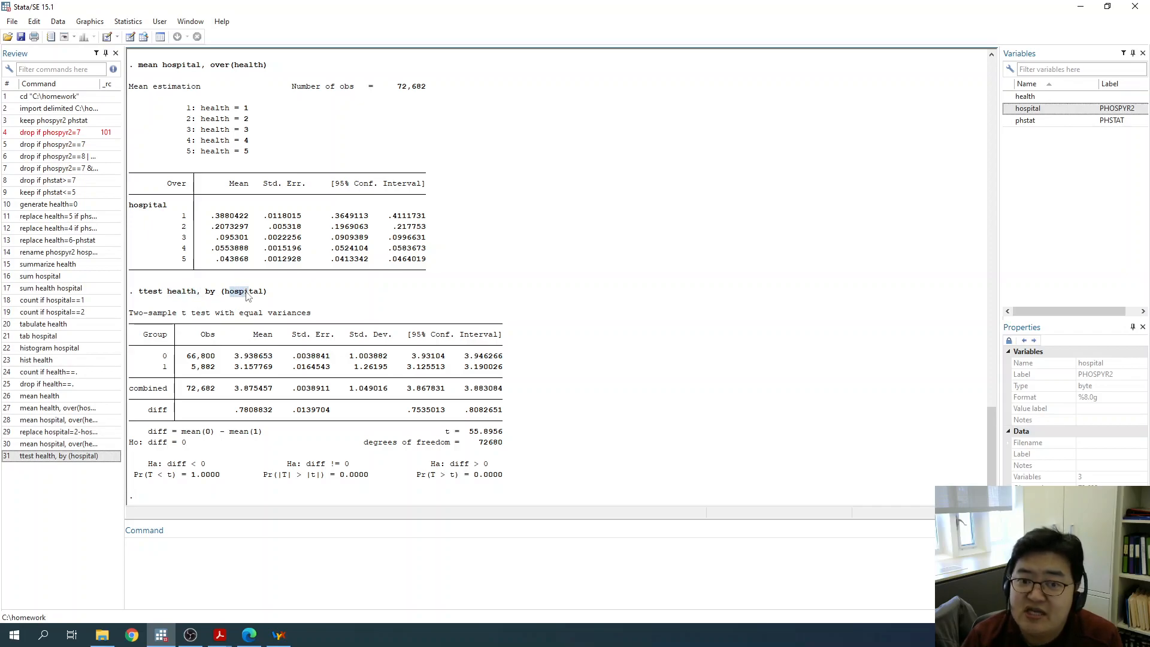
pyautogui.click(262, 300)
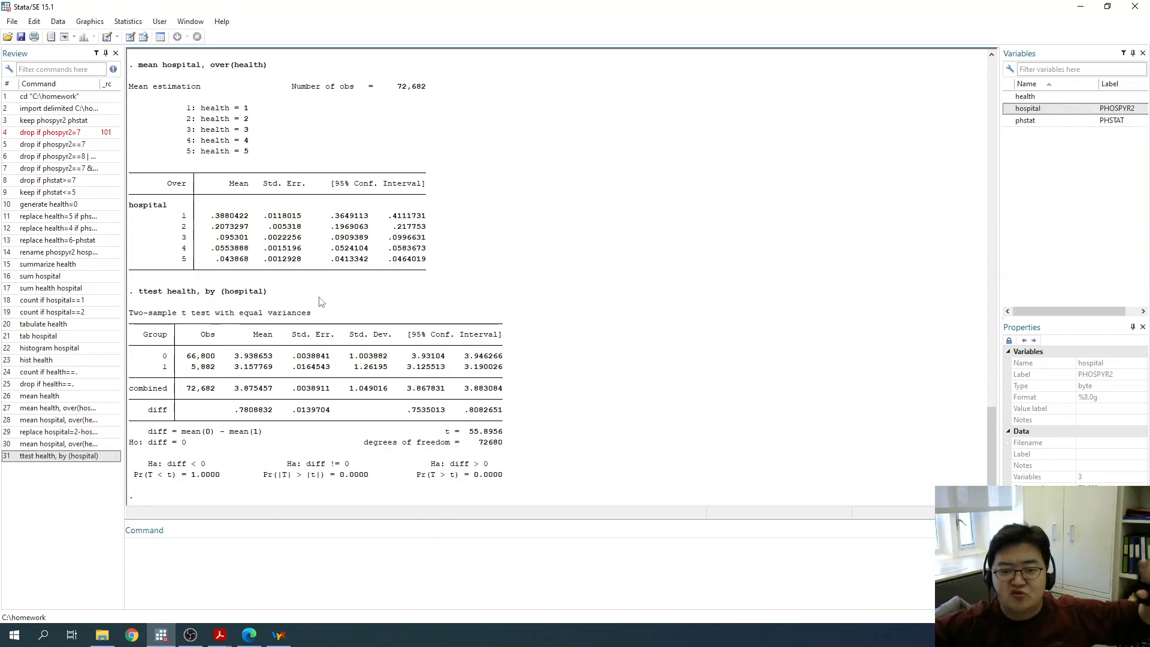
pyautogui.moveTo(225, 293); pyautogui.dragTo(260, 293)
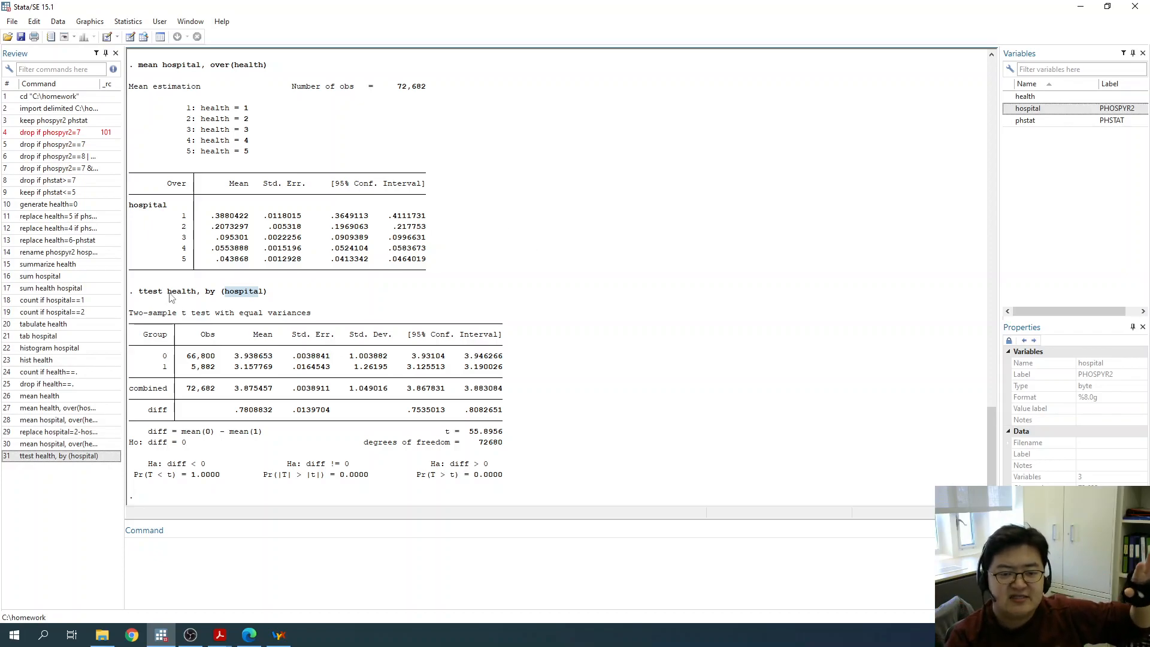
pyautogui.moveTo(168, 294); pyautogui.dragTo(197, 295)
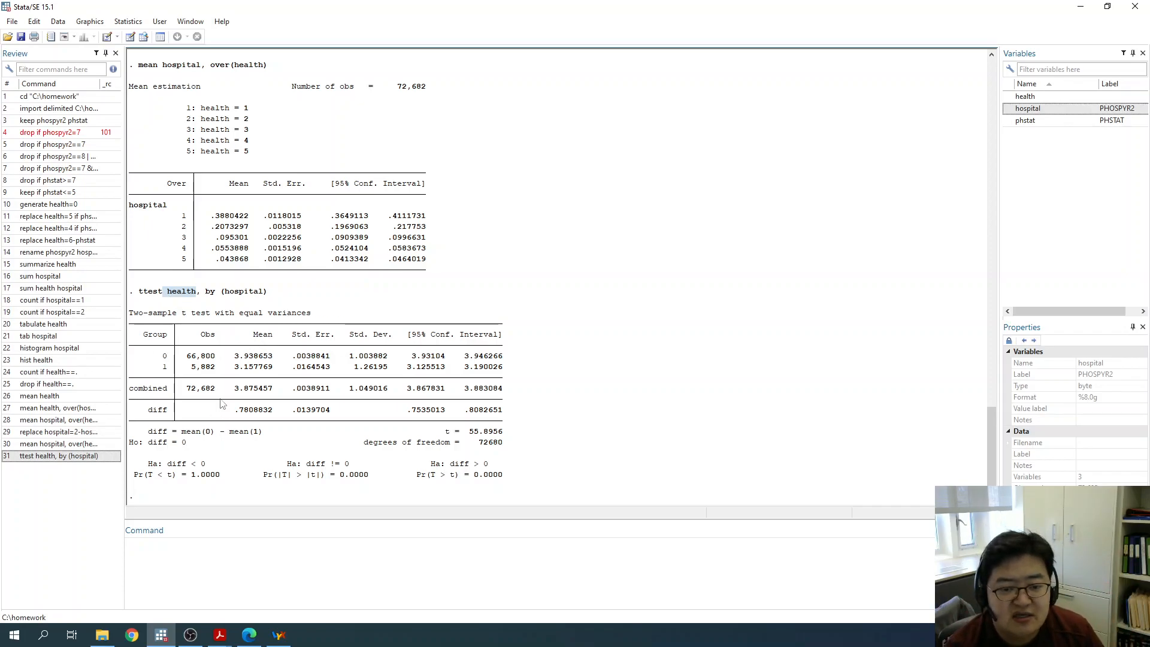
# Examine the null hypothesis, the t statistic and the two-sided alternative with its p-value in the t test output.
pyautogui.moveTo(148, 445); pyautogui.dragTo(188, 444)
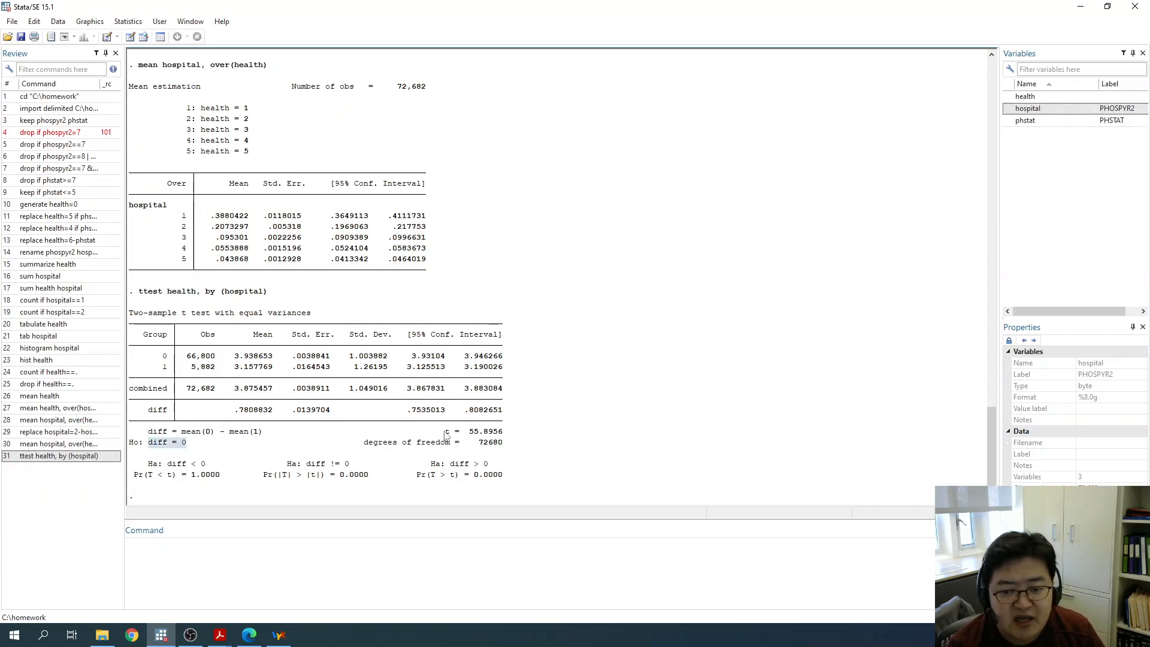
pyautogui.moveTo(442, 432); pyautogui.dragTo(501, 435)
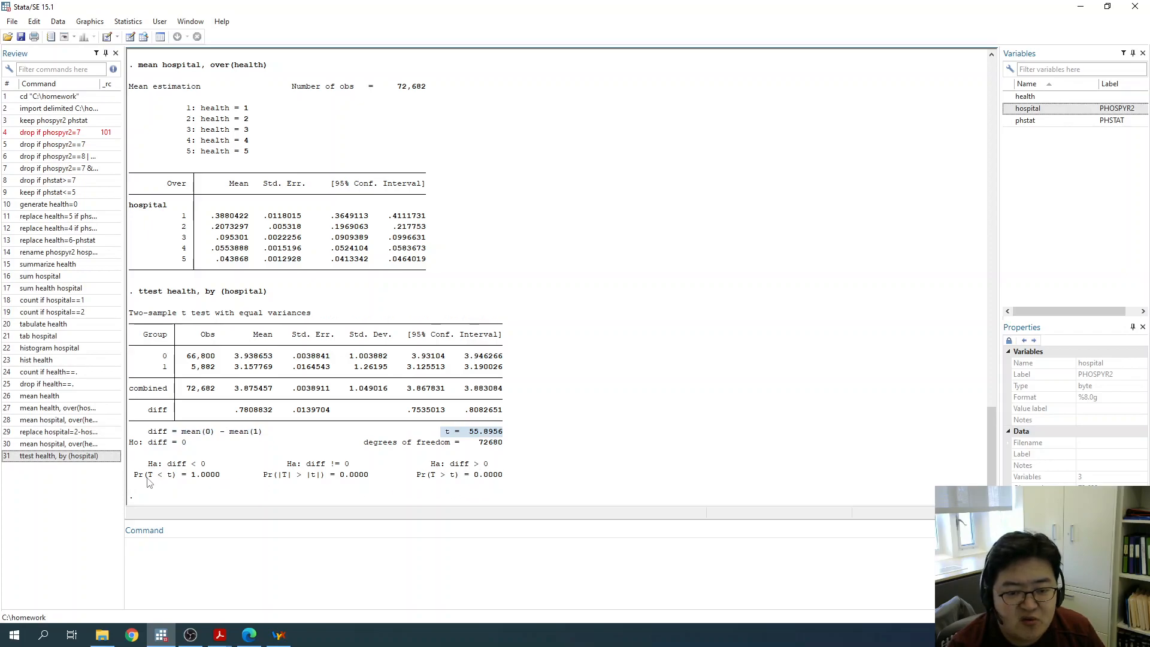
pyautogui.click(268, 477)
pyautogui.moveTo(268, 476); pyautogui.dragTo(368, 477)
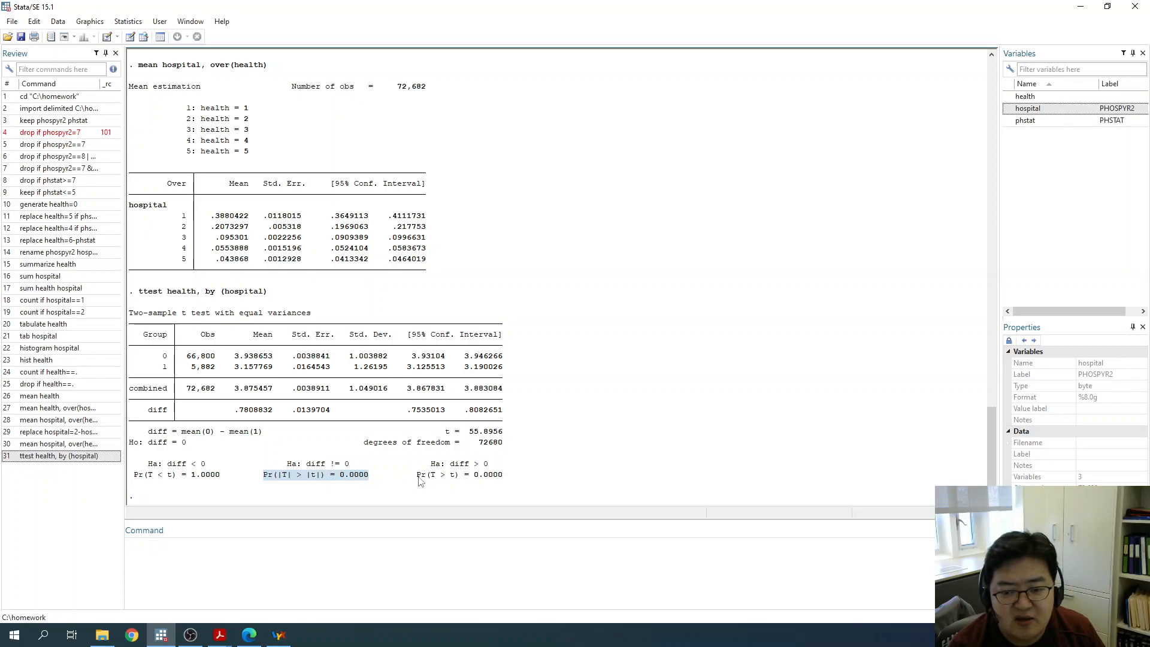
pyautogui.click(341, 480)
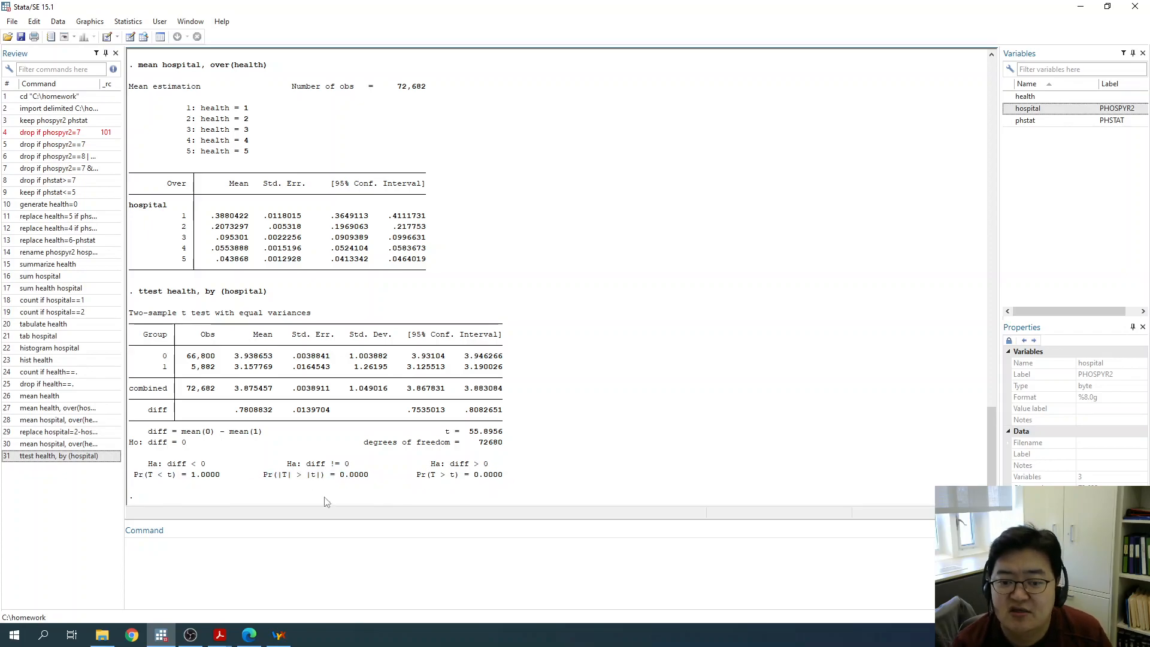
pyautogui.moveTo(327, 465); pyautogui.dragTo(283, 466)
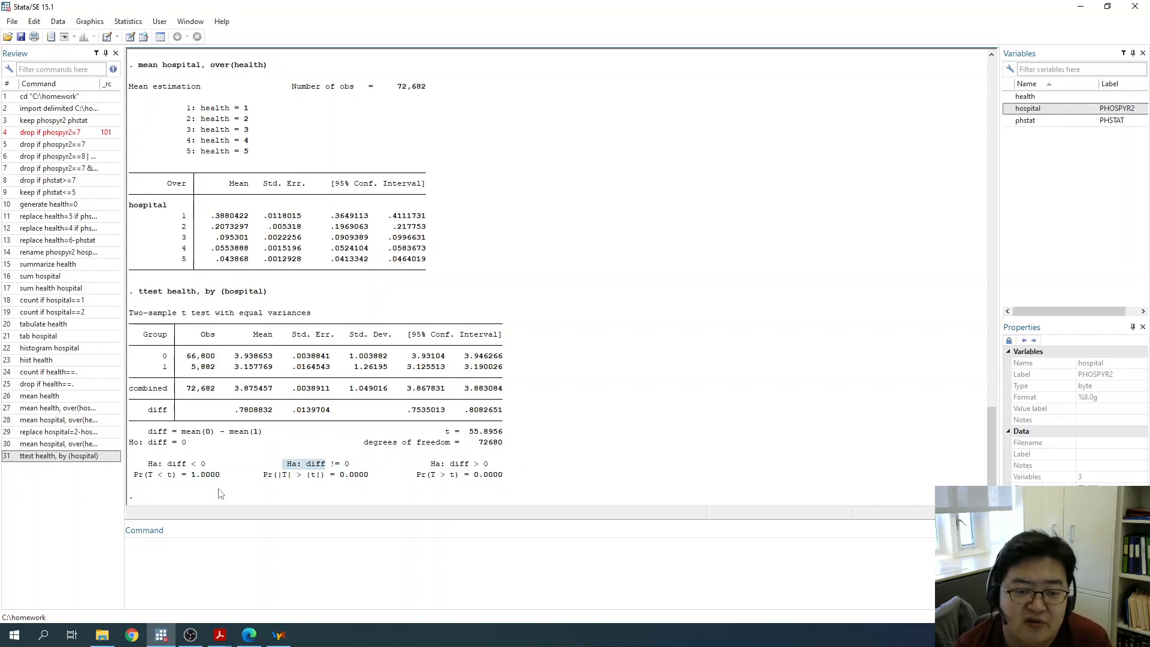
pyautogui.moveTo(163, 444); pyautogui.dragTo(181, 447)
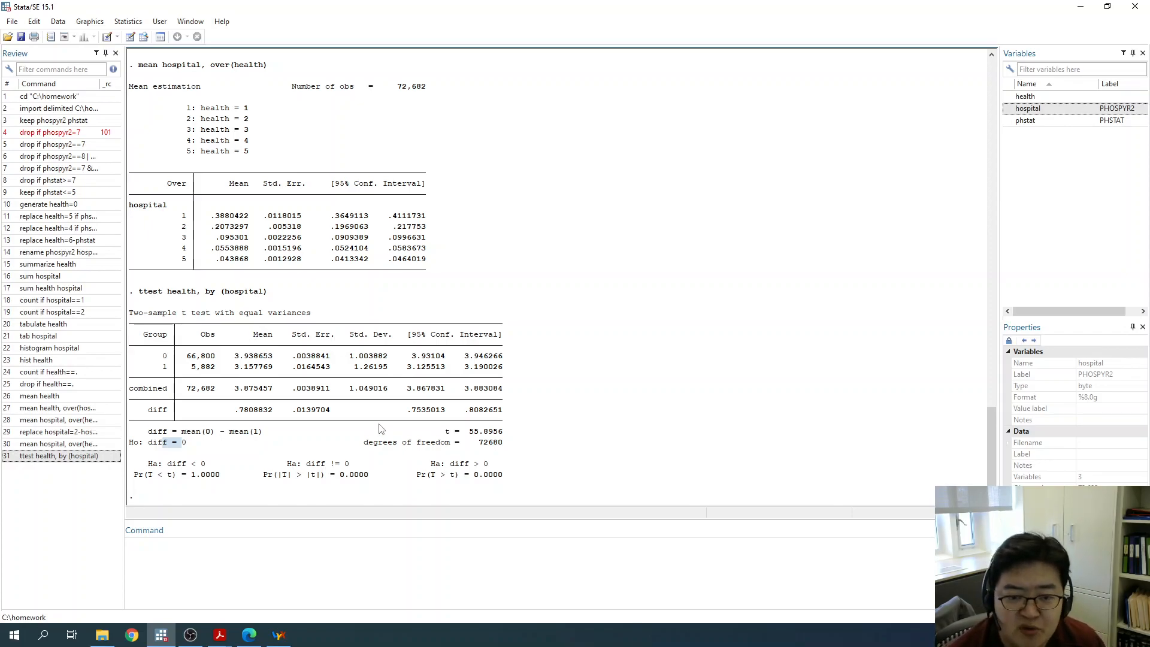
pyautogui.moveTo(139, 293); pyautogui.dragTo(164, 302)
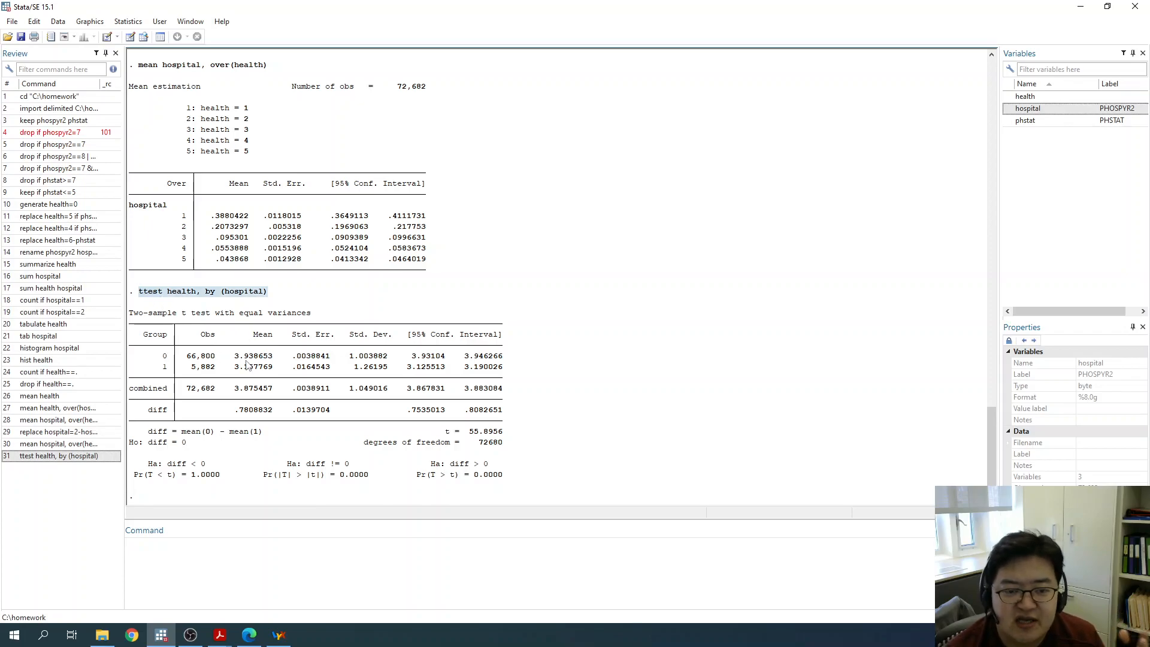
pyautogui.click(166, 300)
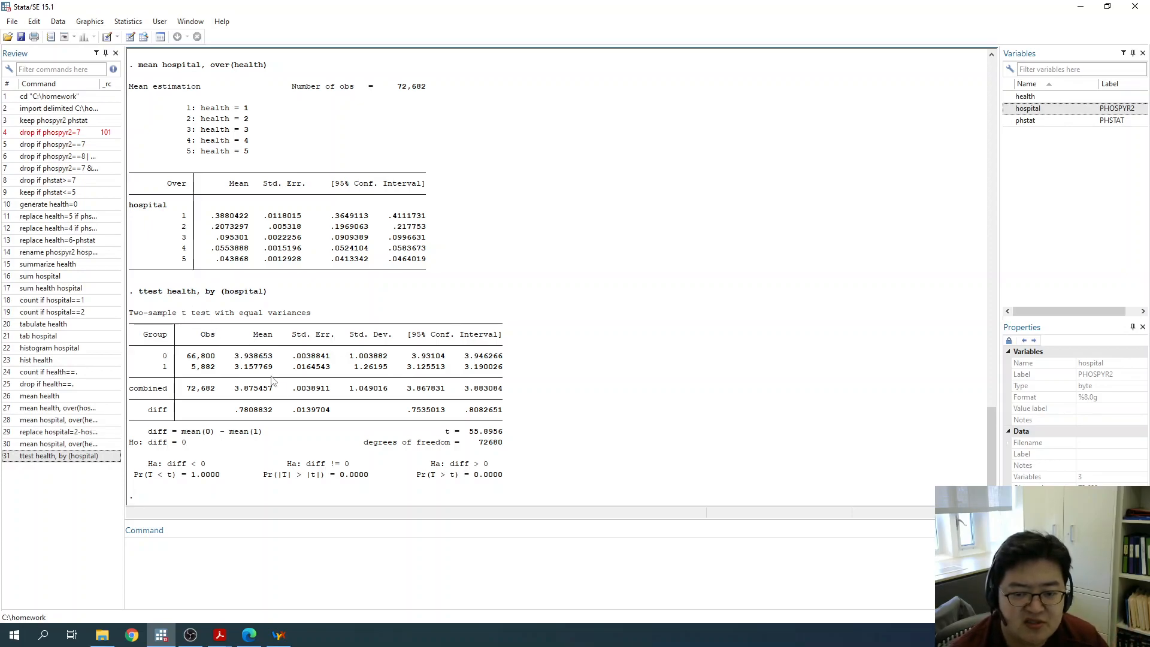
pyautogui.moveTo(263, 475); pyautogui.dragTo(367, 478)
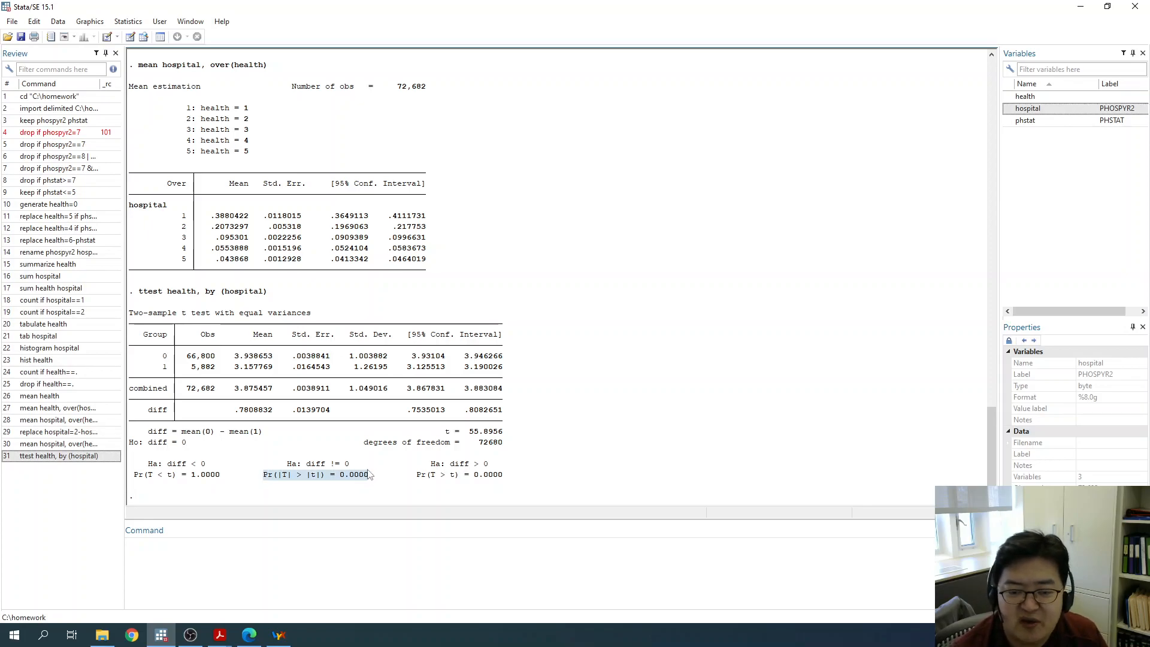
# Check the null hypothesis of no difference against the p-value of the two-sided alternative in the t test results.
pyautogui.moveTo(369, 470); pyautogui.dragTo(367, 467)
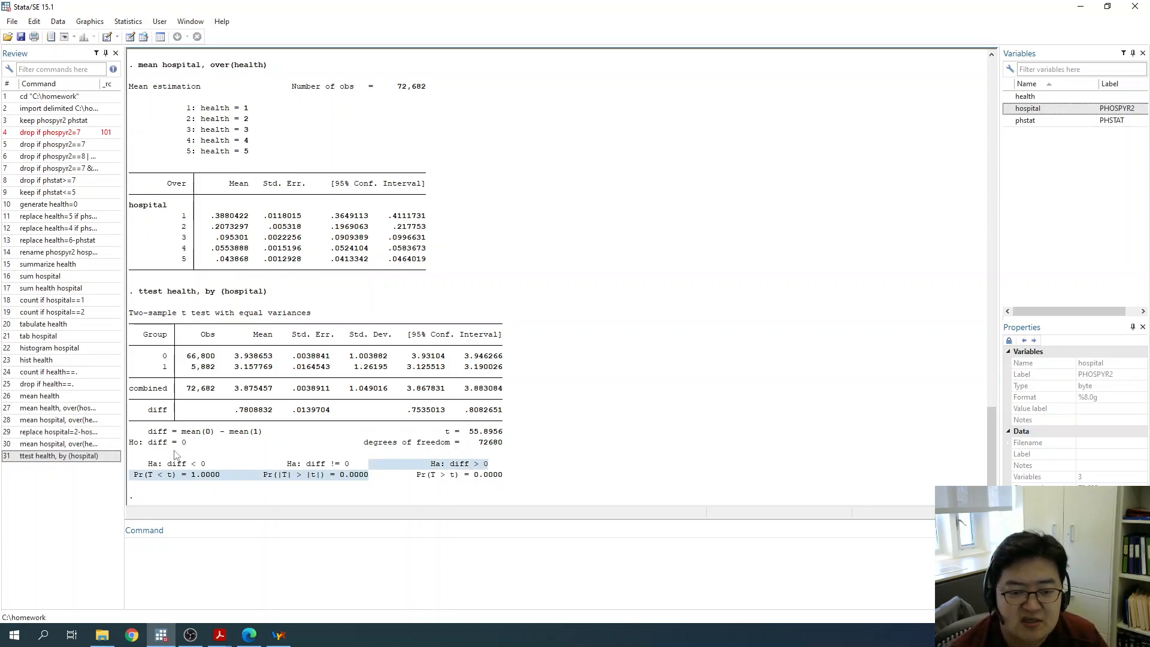
pyautogui.moveTo(129, 444); pyautogui.dragTo(141, 446)
pyautogui.moveTo(282, 465); pyautogui.dragTo(367, 476)
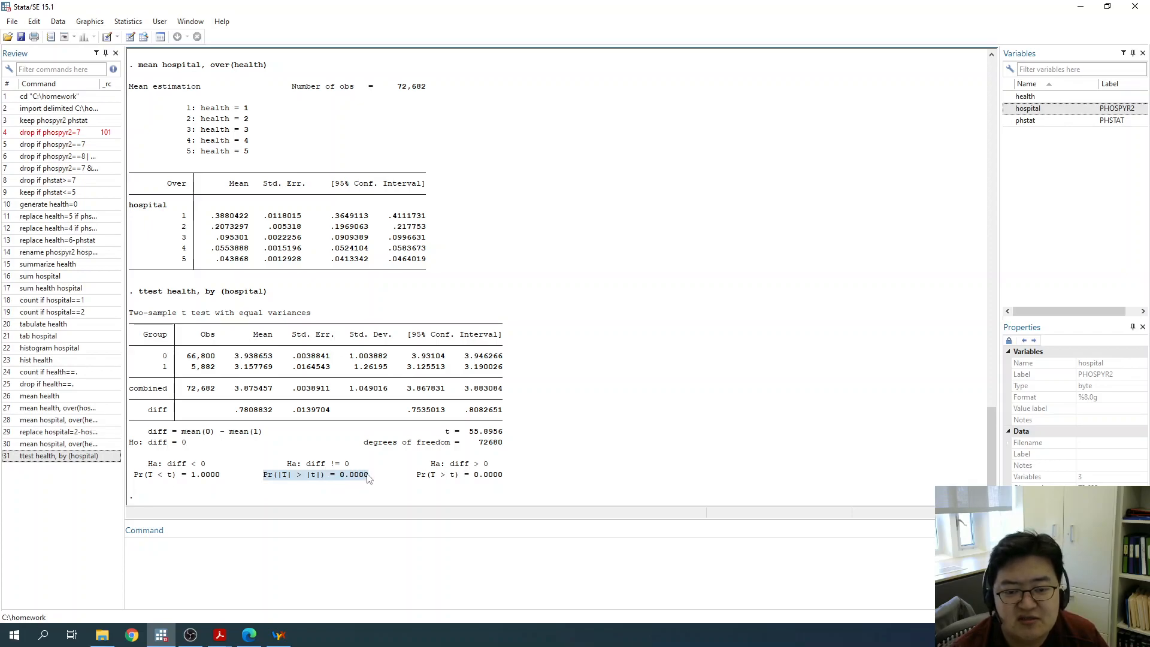
pyautogui.click(384, 489)
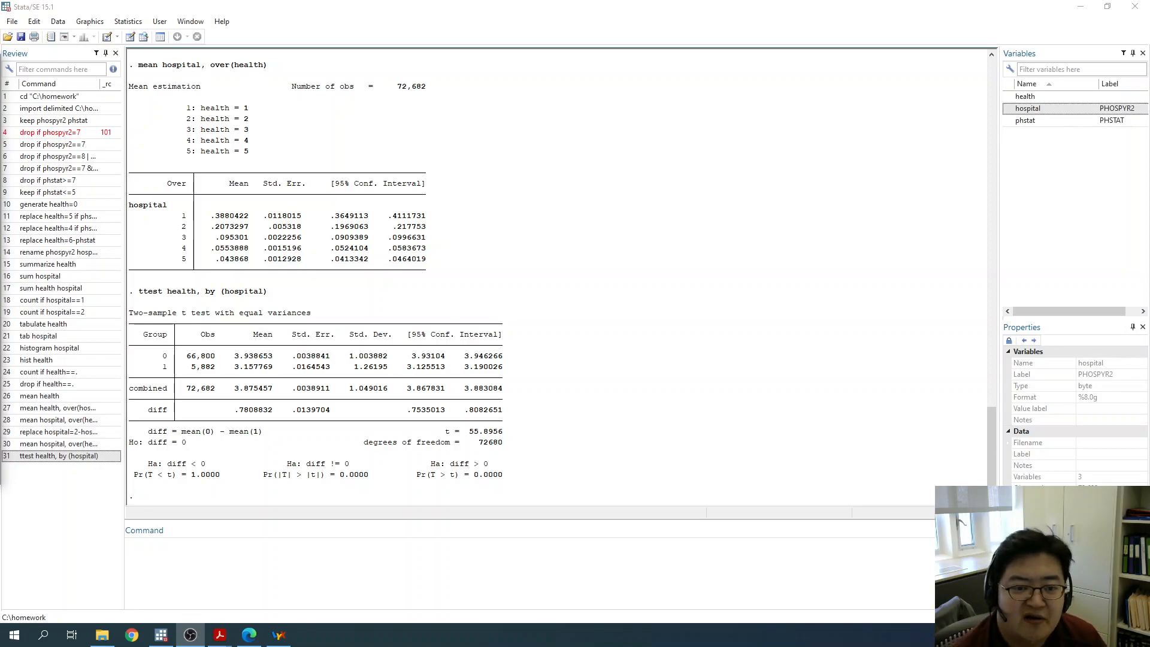
# Review the earlier summaries, counts, frequency tables and group means of health and hospital, ending at the t test output.
pyautogui.scroll(9, 421, 246)
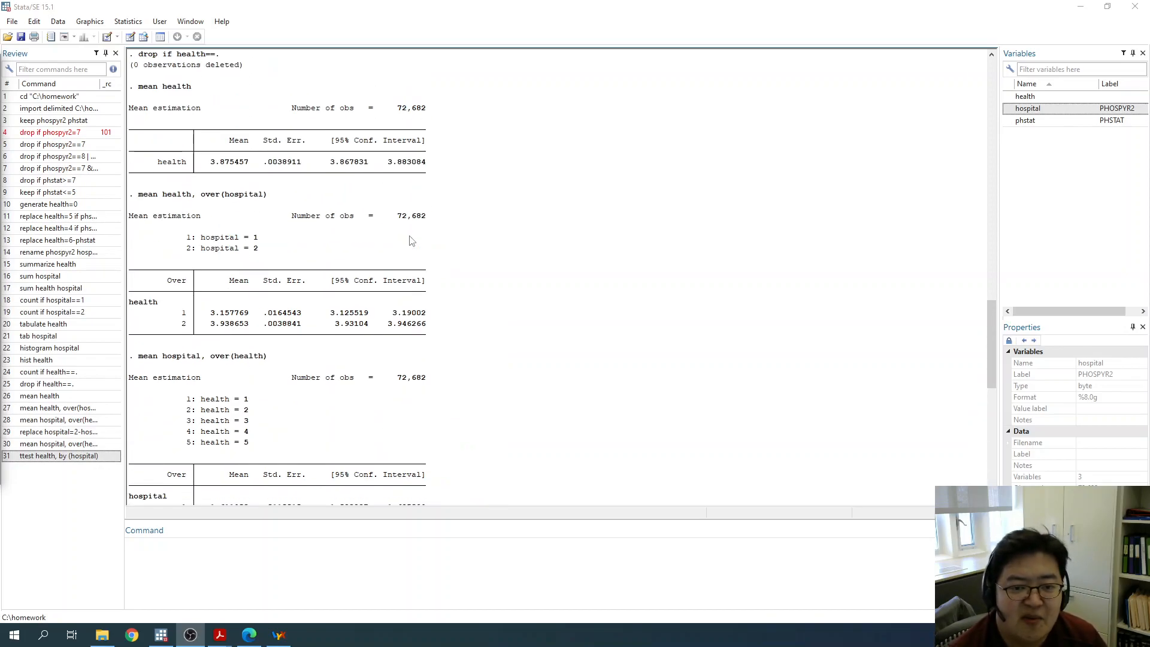
pyautogui.scroll(20, 421, 246)
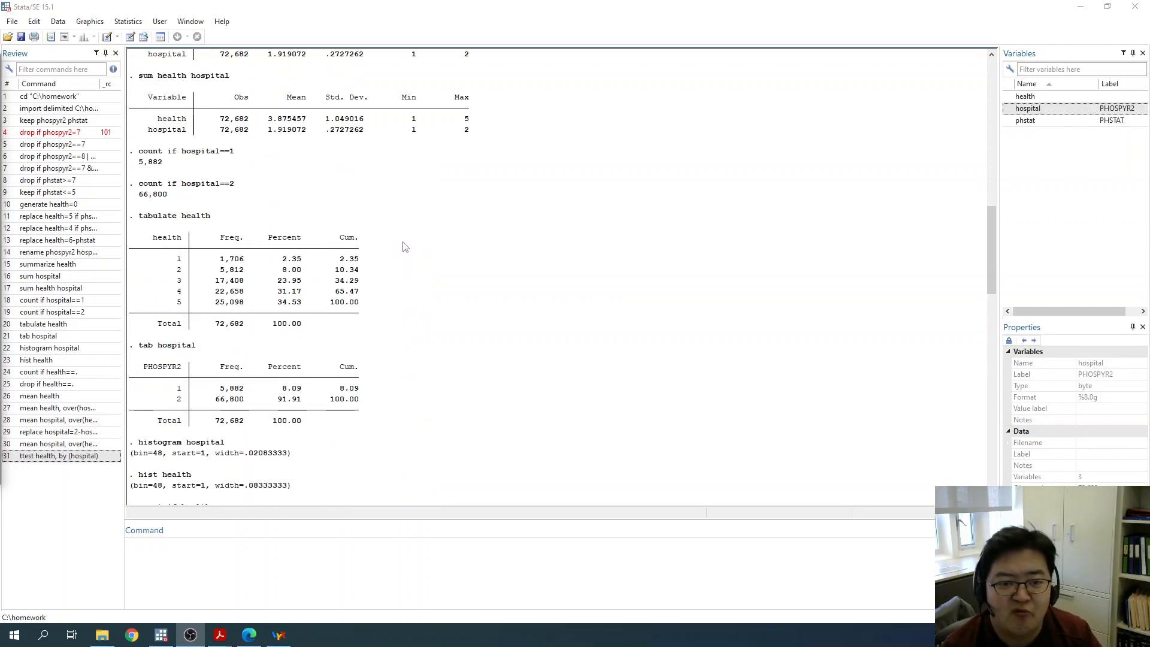
pyautogui.scroll(5, 390, 244)
pyautogui.scroll(-9, 383, 248)
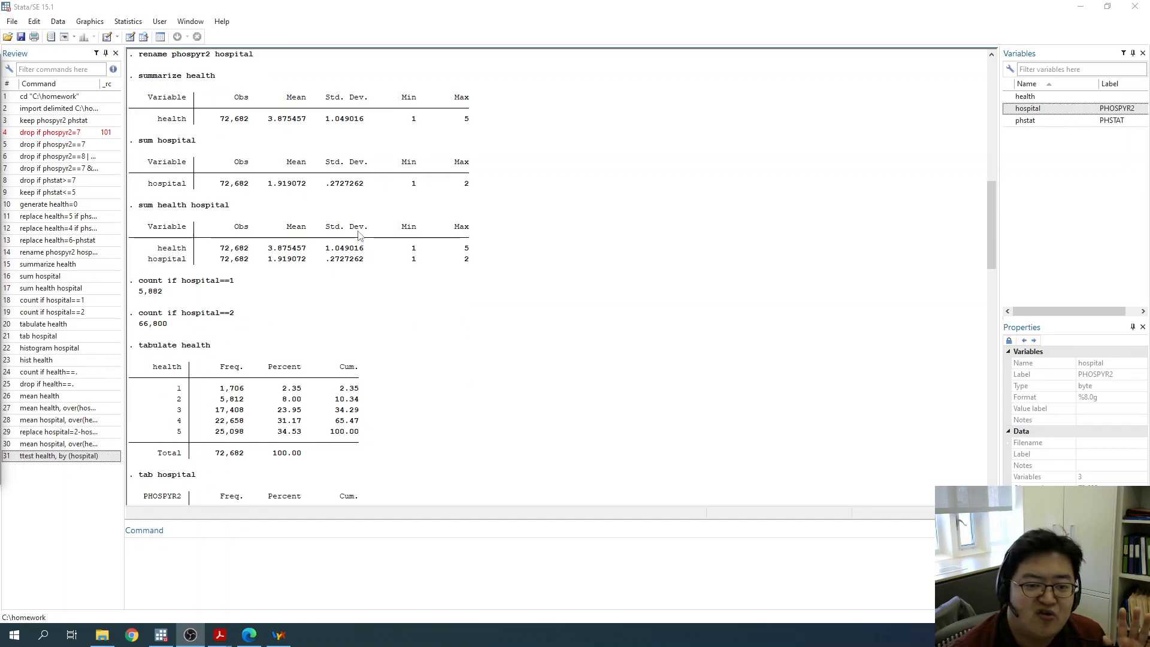
pyautogui.scroll(-16, 360, 246)
pyautogui.scroll(-9, 363, 254)
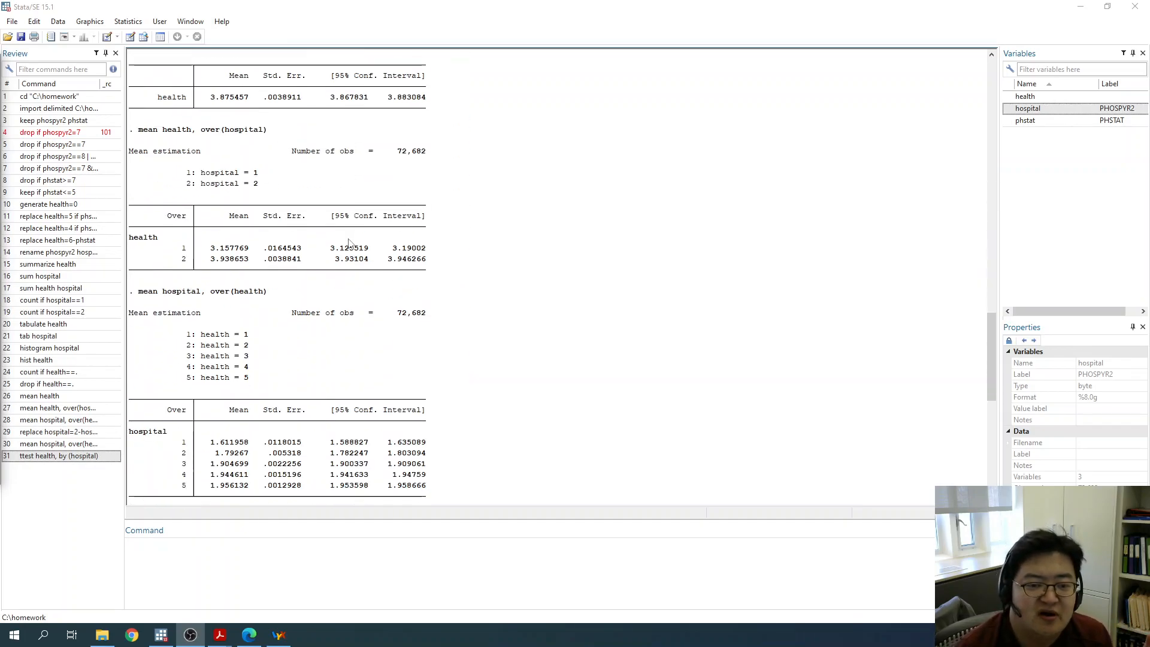
pyautogui.scroll(-11, 375, 247)
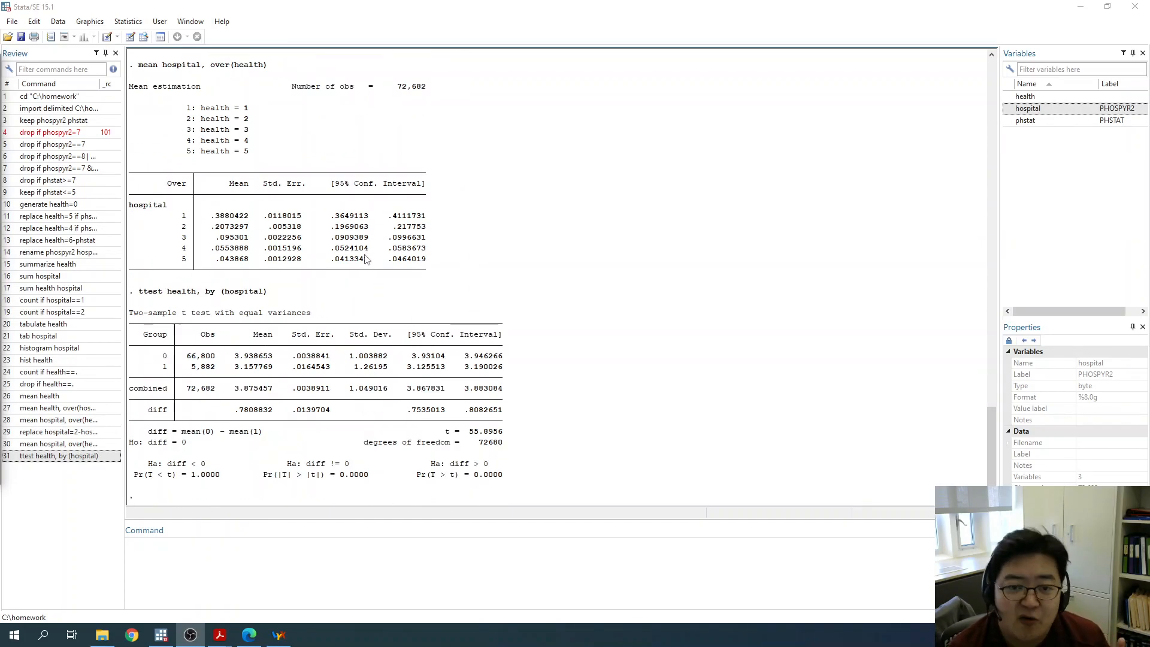